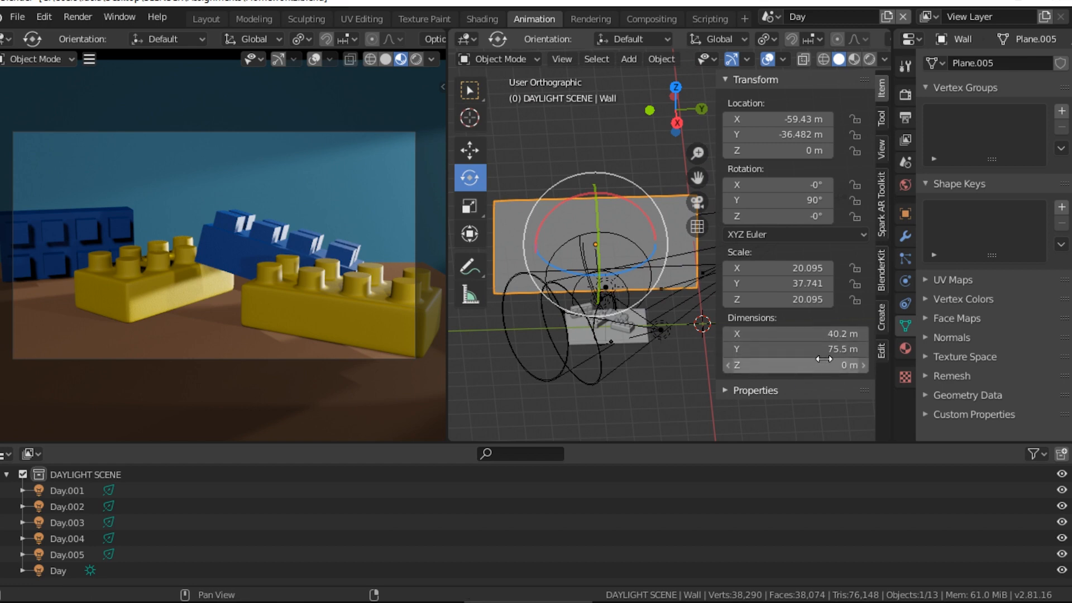
Select the floor plane and examine its placement beneath the toy bricks.
{"action": "middle_click_drag", "start_coordinate": [624, 353], "coordinate": [654, 369]}
{"action": "left_click", "coordinate": [654, 370]}
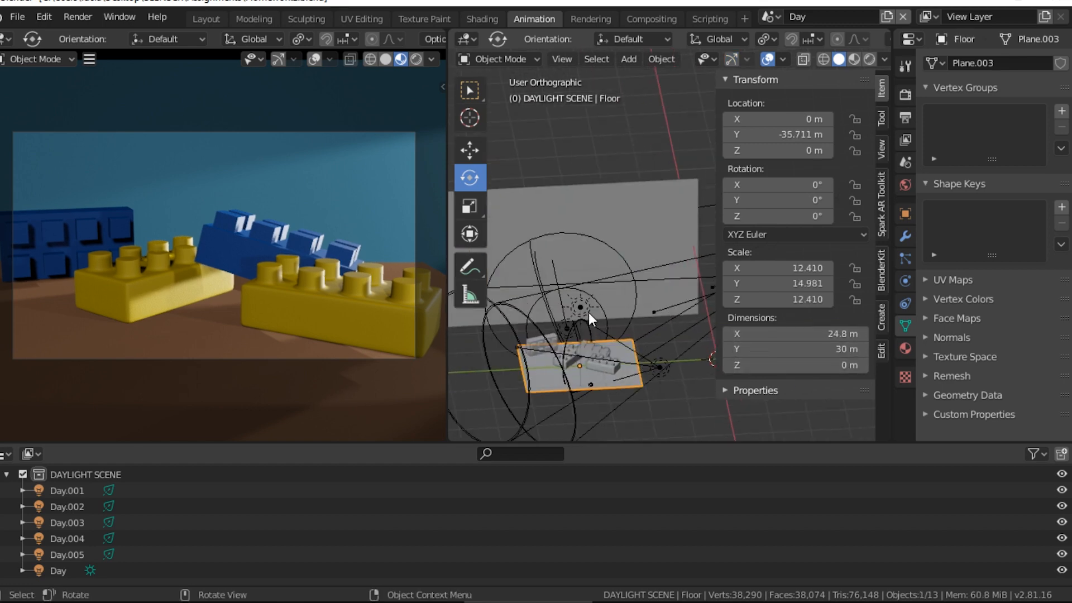
{"action": "middle_click_drag", "start_coordinate": [589, 313], "coordinate": [624, 268], "text": "shift"}
{"action": "middle_click_drag", "start_coordinate": [607, 346], "coordinate": [611, 300]}
{"action": "scroll", "coordinate": [615, 337], "scroll_direction": "up", "scroll_amount": 2}
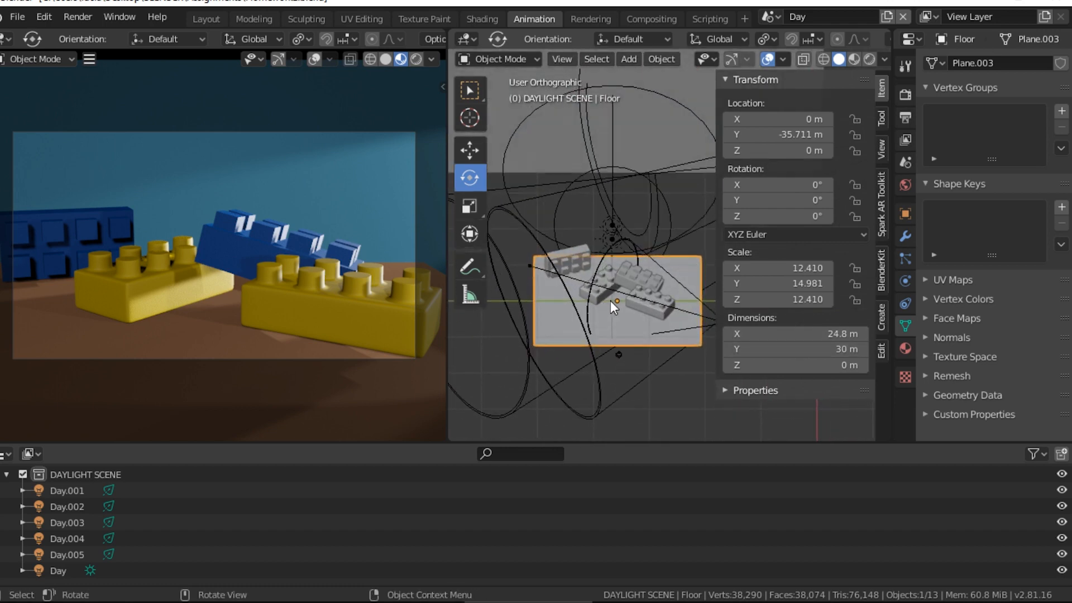
Select each of the four toy bricks on the floor plane in turn and examine how they are arranged.
{"action": "scroll", "coordinate": [665, 245], "scroll_direction": "up", "scroll_amount": 1}
{"action": "left_click", "coordinate": [556, 267]}
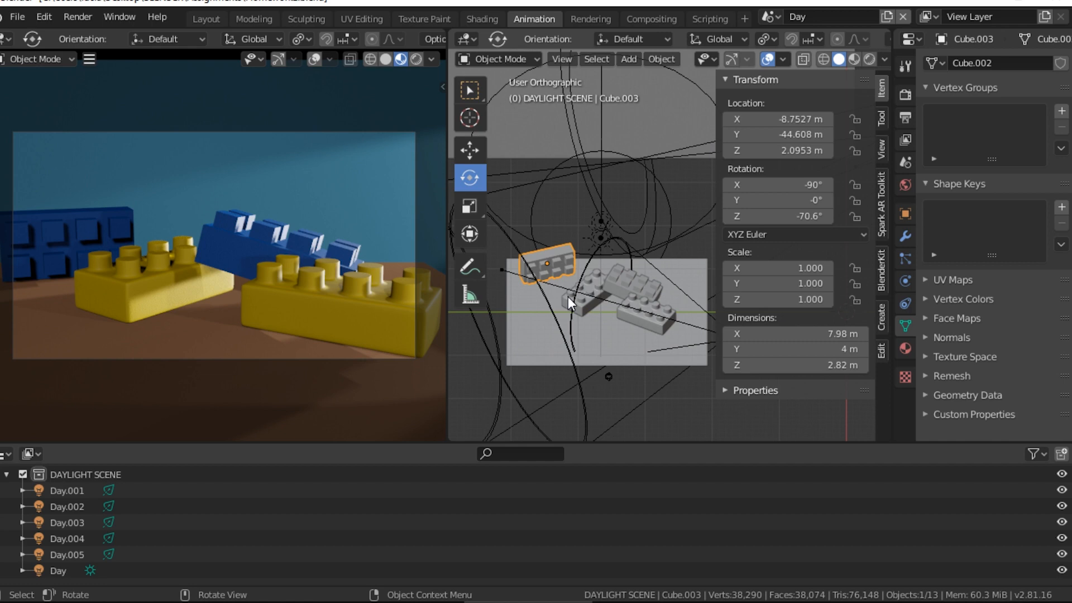
{"action": "left_click", "coordinate": [569, 300]}
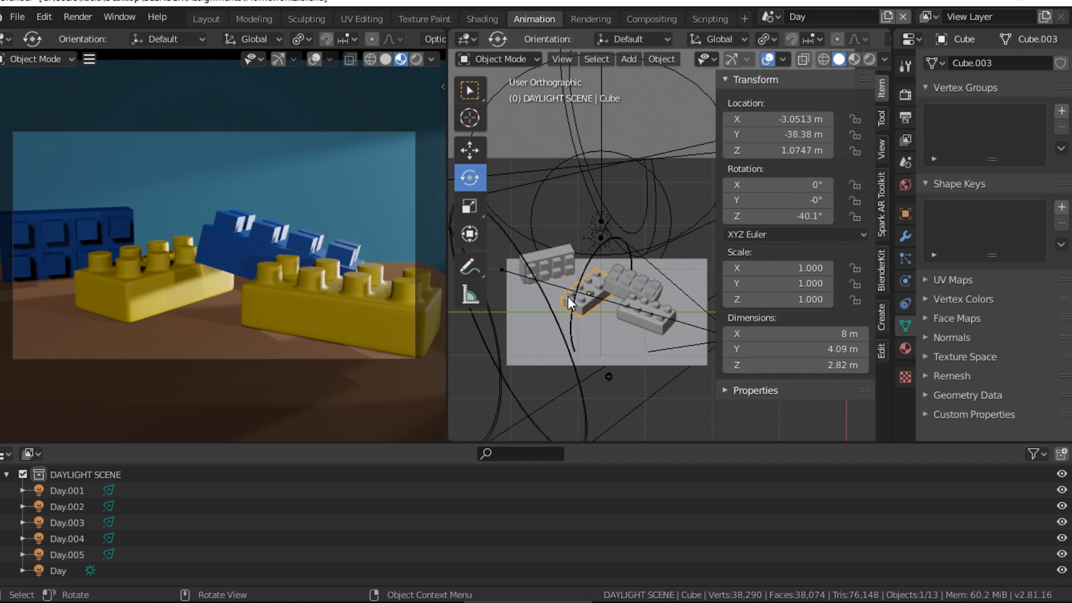
{"action": "left_click", "coordinate": [637, 322]}
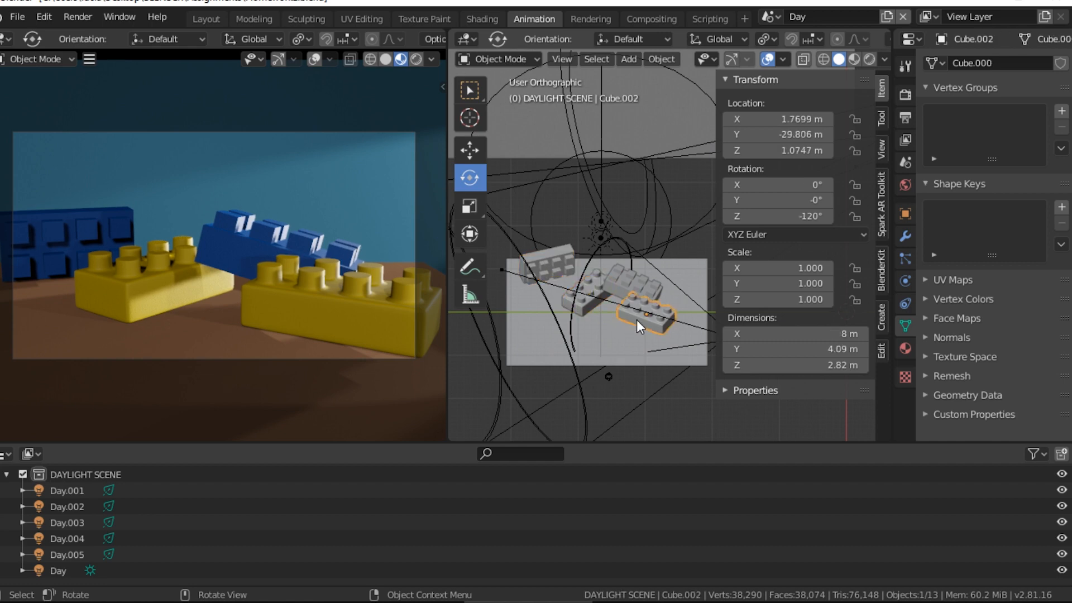
{"action": "middle_click_drag", "start_coordinate": [590, 293], "coordinate": [686, 313]}
{"action": "left_click", "coordinate": [601, 304]}
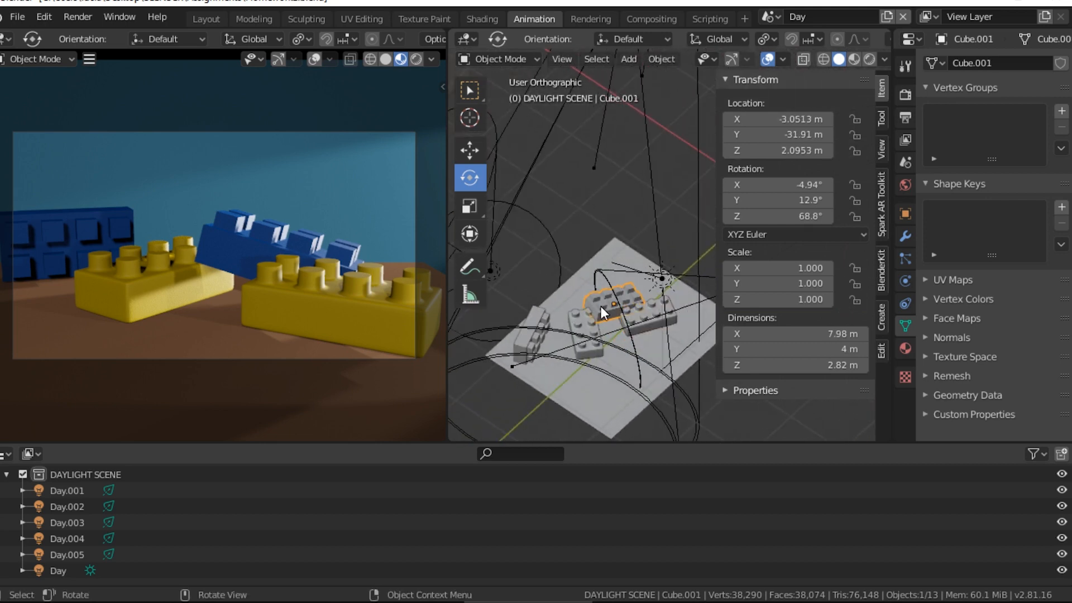
Preview the camera view in rendered shading and hide all six lights of the DAYLIGHT SCENE collection in the viewport.
{"action": "middle_click_drag", "start_coordinate": [653, 309], "coordinate": [587, 281]}
{"action": "left_click", "coordinate": [415, 60]}
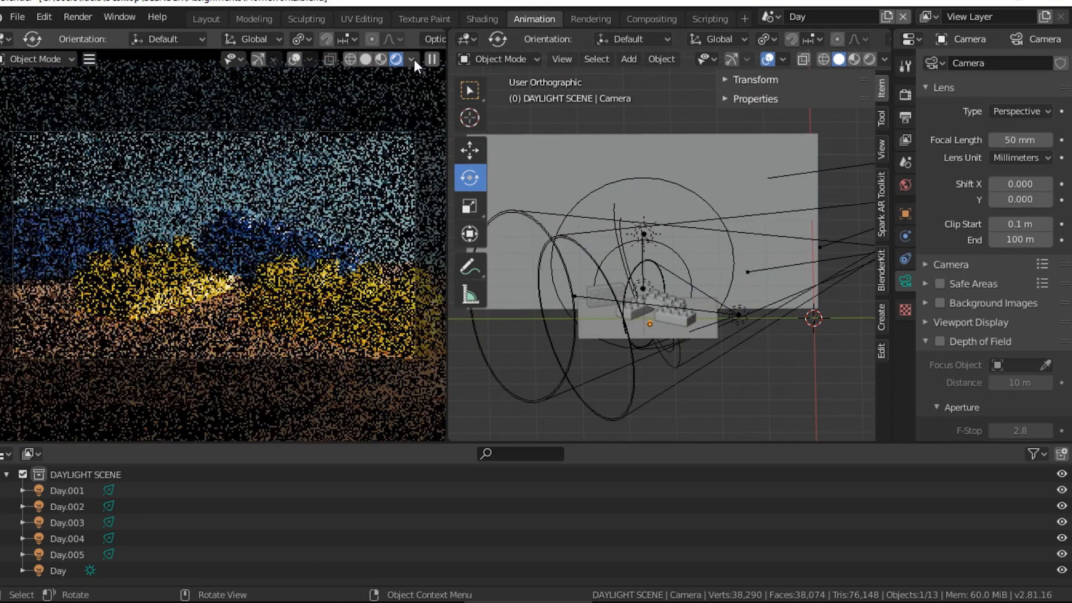
{"action": "left_click", "coordinate": [1062, 538]}
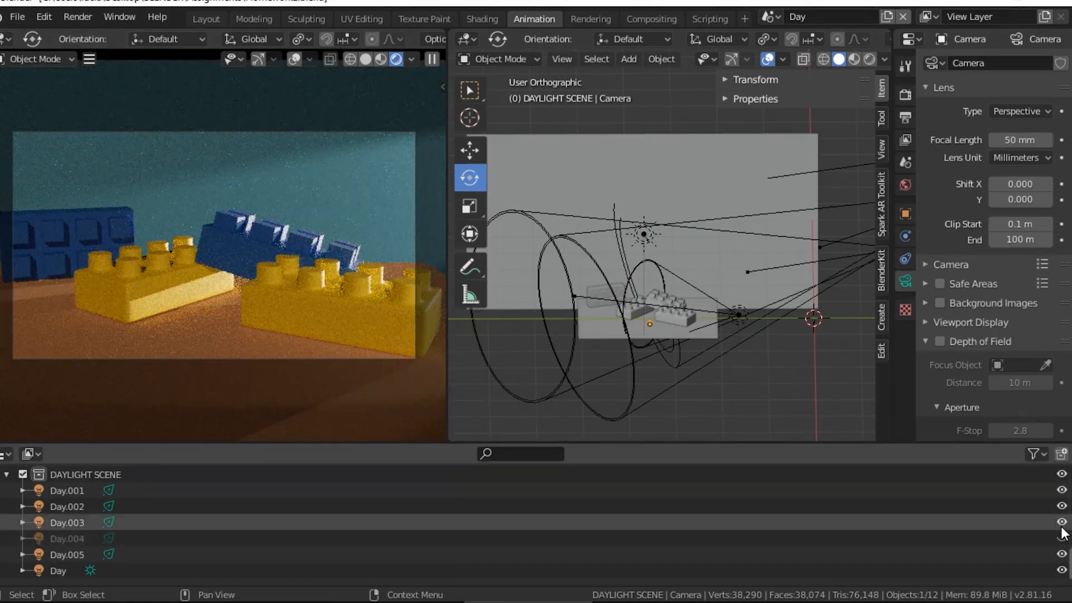
{"action": "left_click", "coordinate": [1062, 506]}
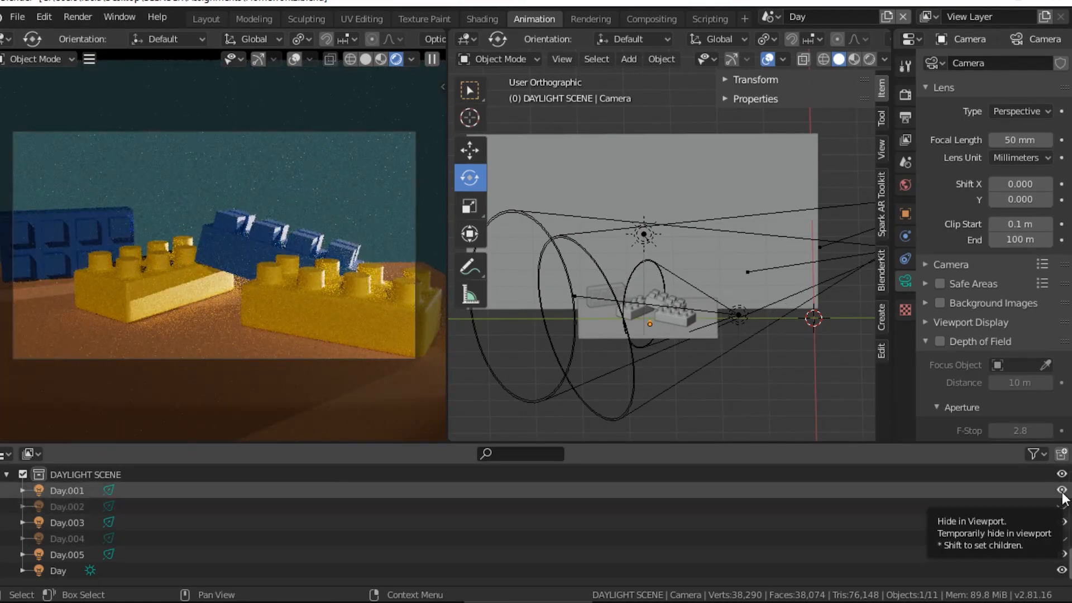
{"action": "left_click", "coordinate": [1062, 491]}
{"action": "left_click", "coordinate": [1062, 522]}
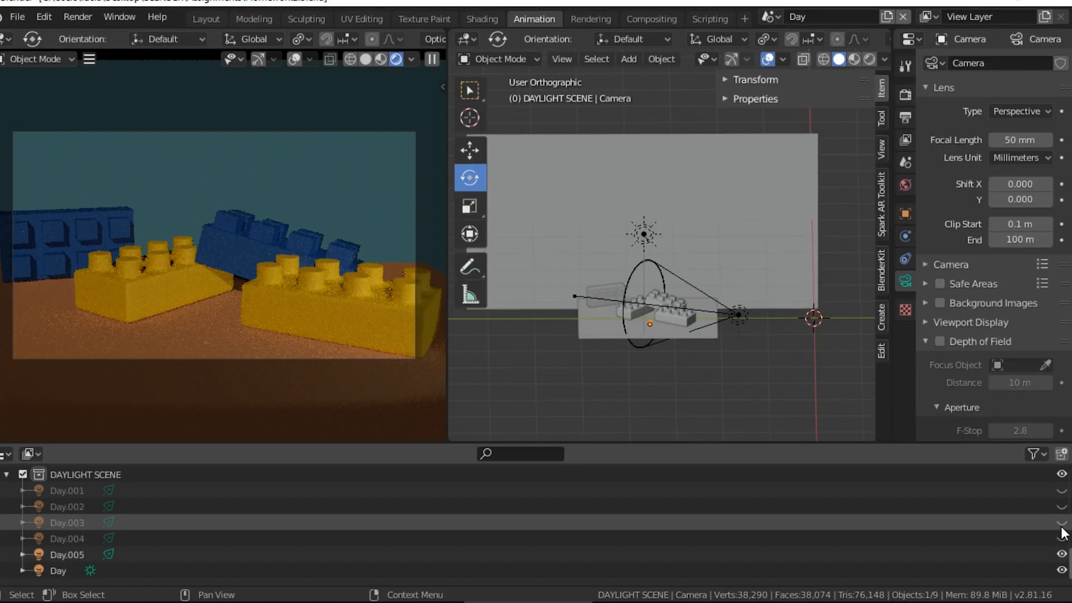
{"action": "left_click", "coordinate": [1062, 555]}
{"action": "left_click", "coordinate": [1062, 570]}
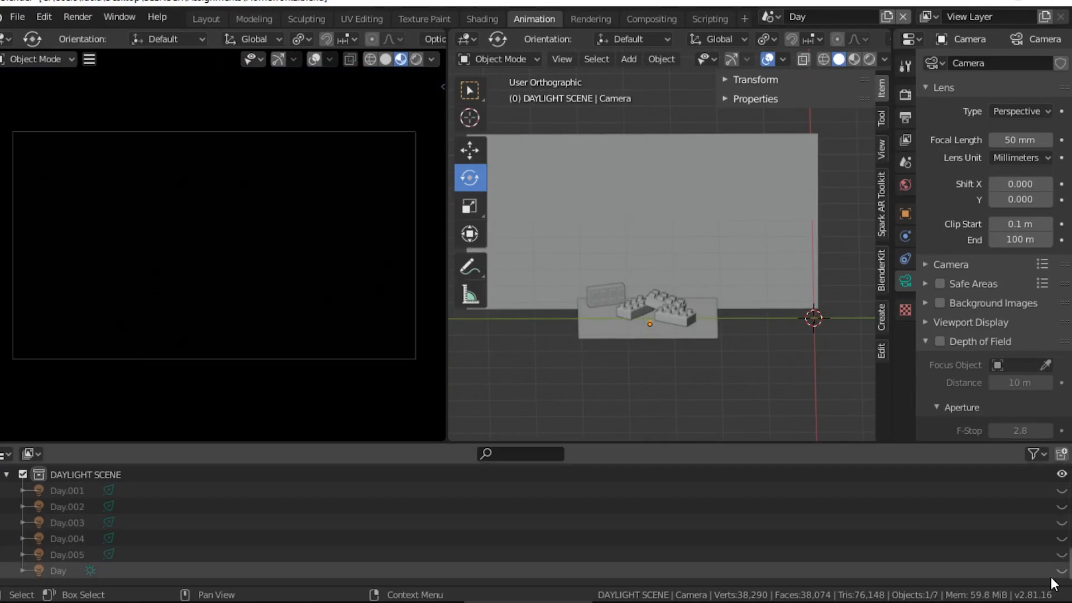
Unhide the Day sun light and select it to examine its settings and its position above the bricks.
{"action": "left_click", "coordinate": [1062, 571]}
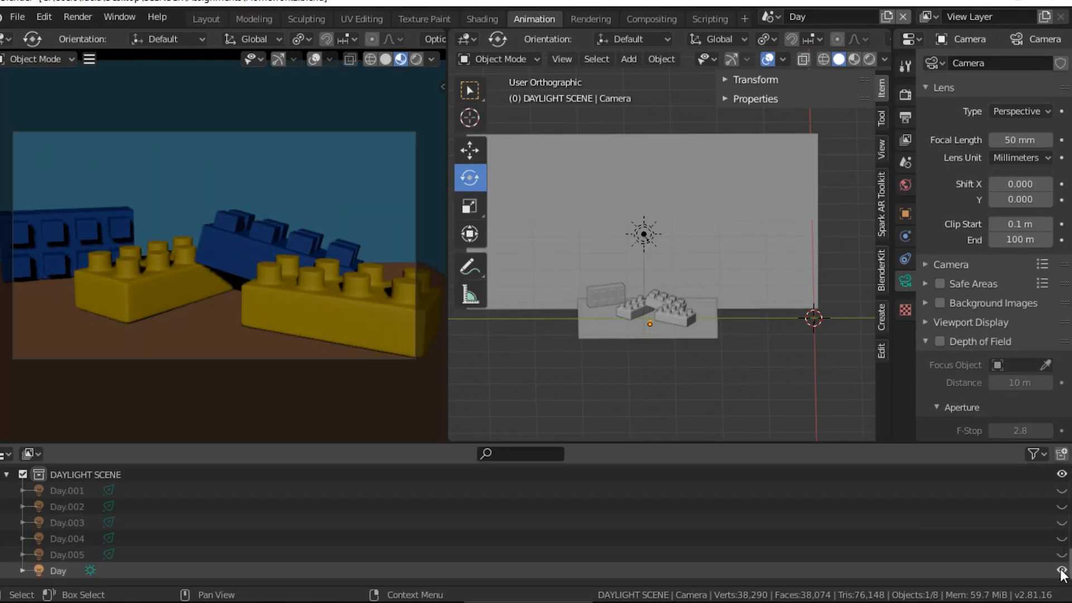
{"action": "left_click", "coordinate": [1019, 571]}
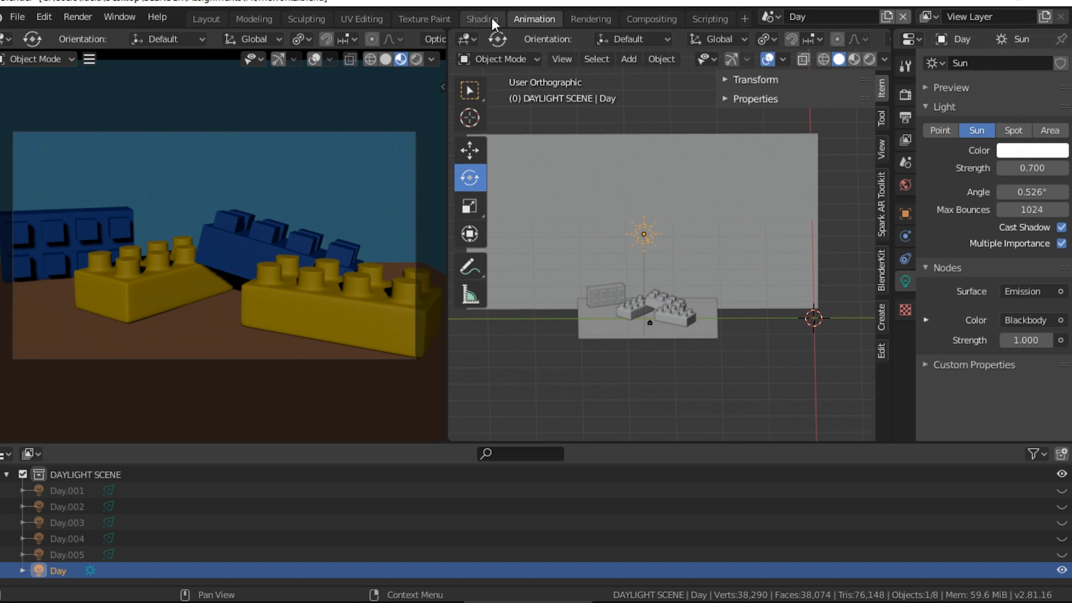
{"action": "scroll", "coordinate": [709, 98], "scroll_direction": "up", "scroll_amount": 3}
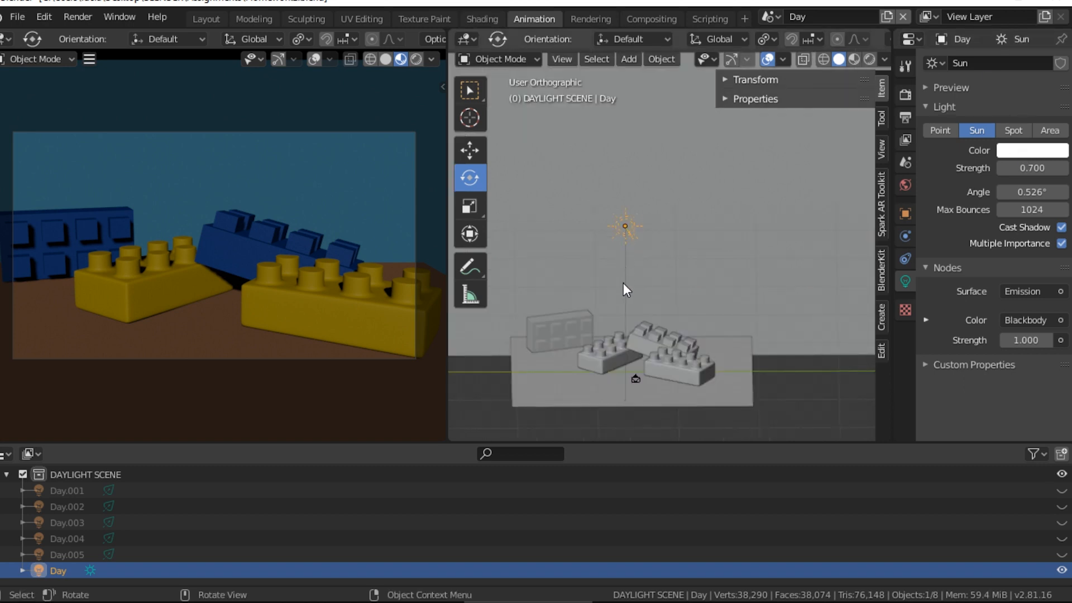
{"action": "middle_click_drag", "start_coordinate": [671, 281], "coordinate": [621, 256]}
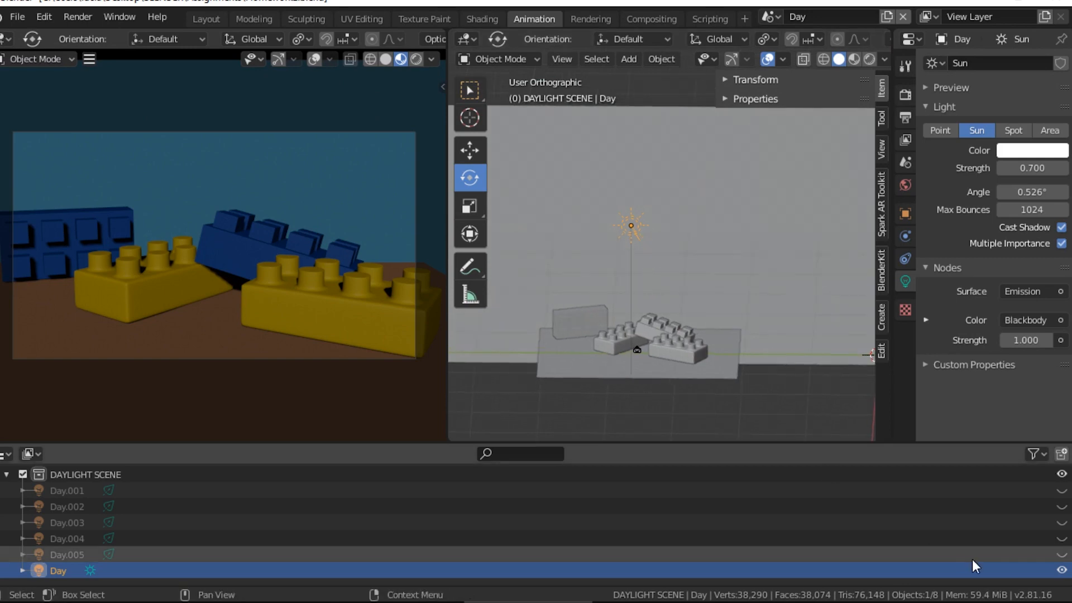
Unhide the Day.005 spot light and select it to examine its settings and direction.
{"action": "left_click", "coordinate": [1062, 554]}
{"action": "left_click", "coordinate": [1019, 555]}
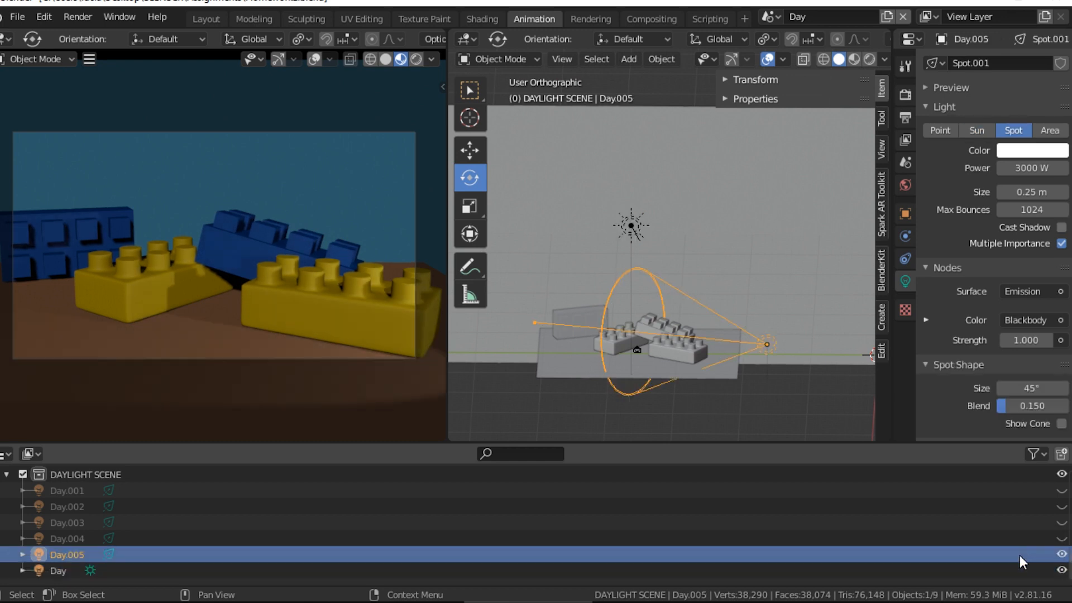
{"action": "middle_click_drag", "start_coordinate": [695, 306], "coordinate": [608, 328]}
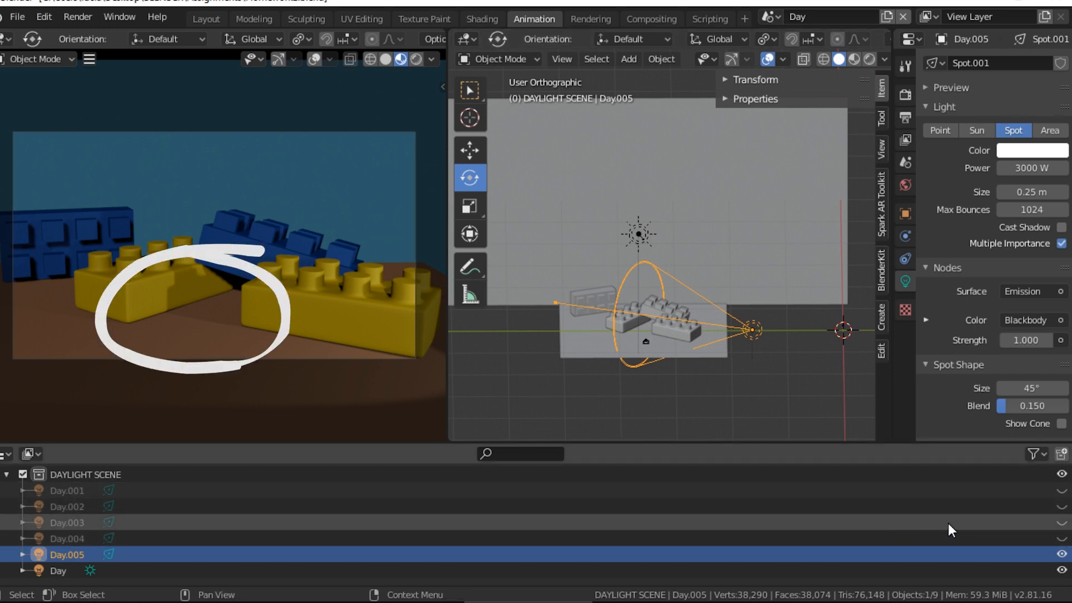
Unhide the Day.003 spot light and select it to examine its cone and power.
{"action": "left_click", "coordinate": [1062, 523]}
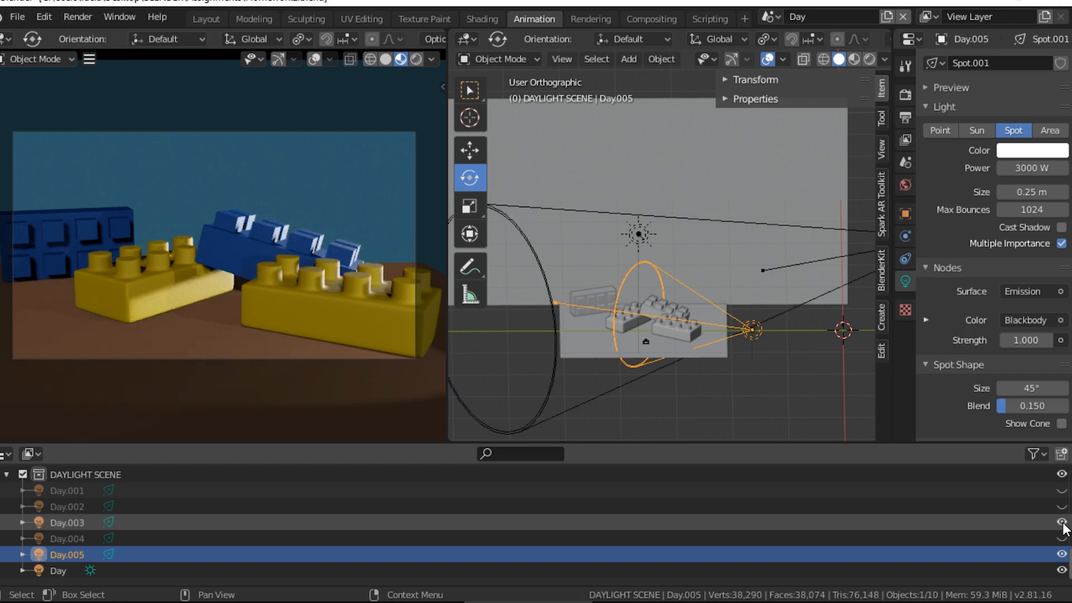
{"action": "left_click", "coordinate": [786, 317]}
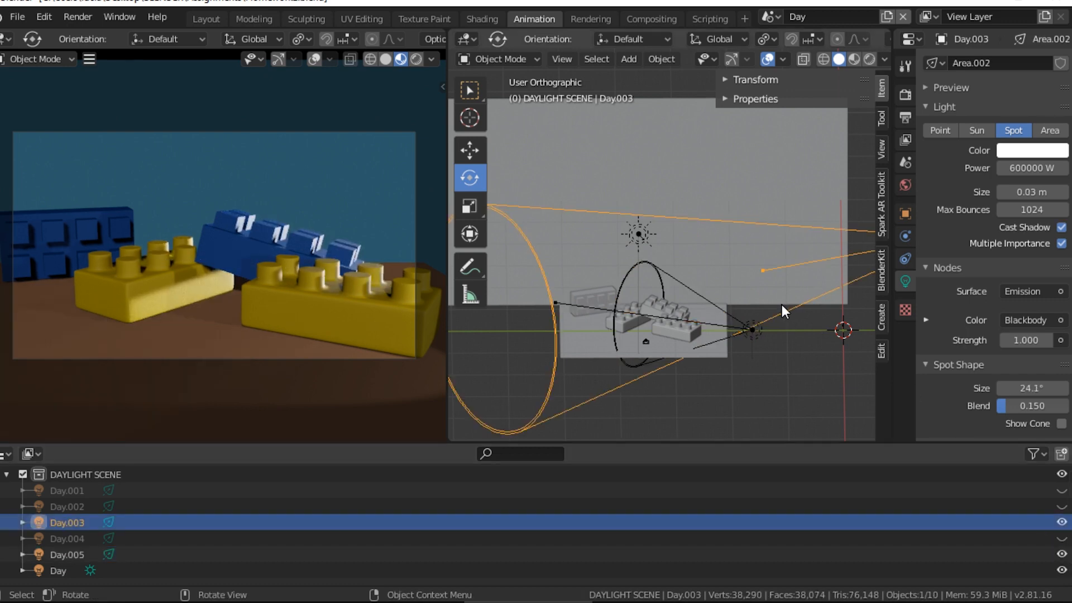
{"action": "mouse_move", "coordinate": [776, 300]}
{"action": "middle_mouse_down"}
{"action": "mouse_move", "coordinate": [784, 314]}
{"action": "mouse_move", "coordinate": [753, 361]}
{"action": "mouse_move", "coordinate": [764, 391]}
{"action": "mouse_move", "coordinate": [789, 391]}
{"action": "mouse_move", "coordinate": [796, 337]}
{"action": "mouse_move", "coordinate": [788, 306]}
{"action": "middle_mouse_up"}
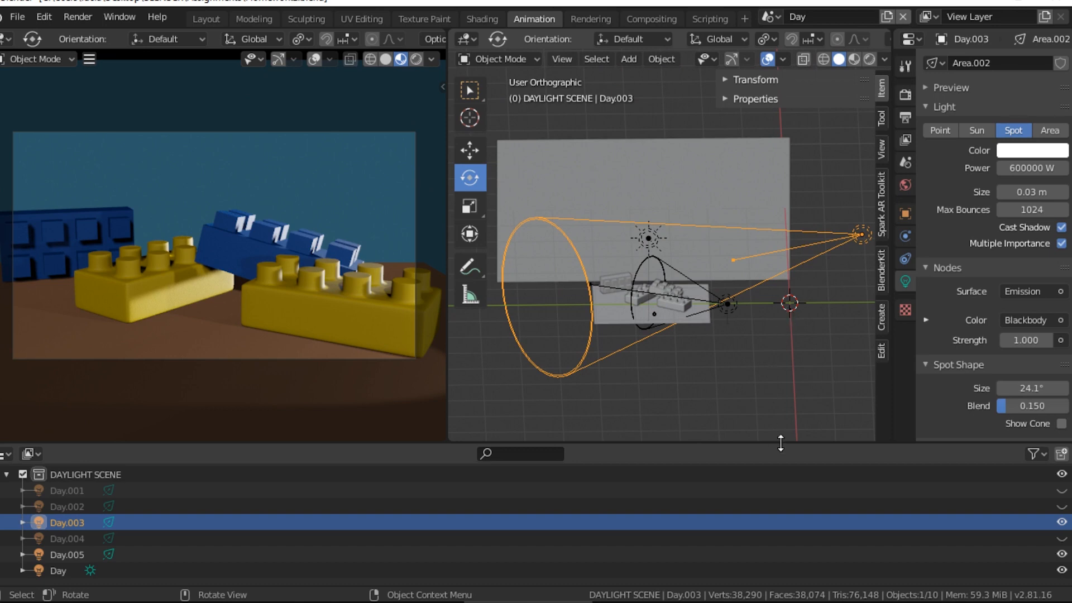
Unhide the Day.001 spot light and select it to examine where it sits relative to the bricks.
{"action": "left_click", "coordinate": [1061, 490]}
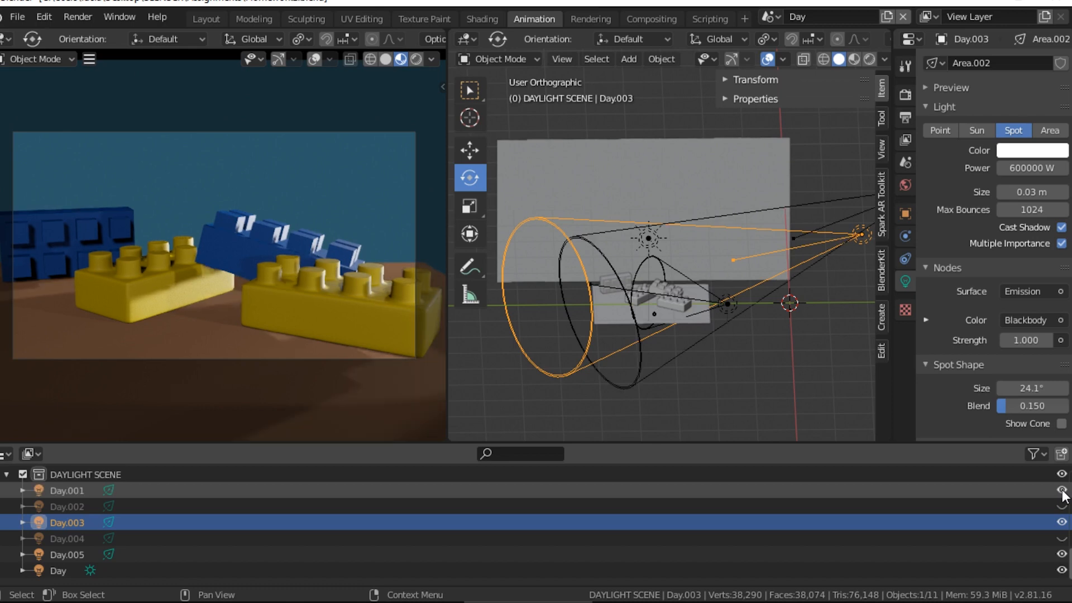
{"action": "left_click", "coordinate": [1036, 491]}
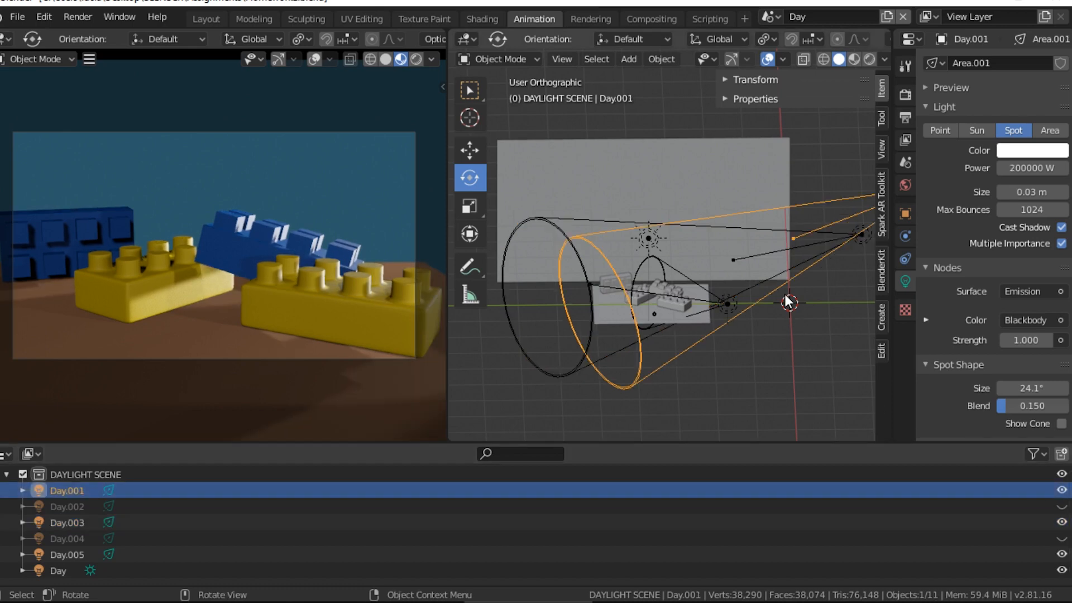
{"action": "middle_click_drag", "start_coordinate": [785, 293], "coordinate": [825, 302]}
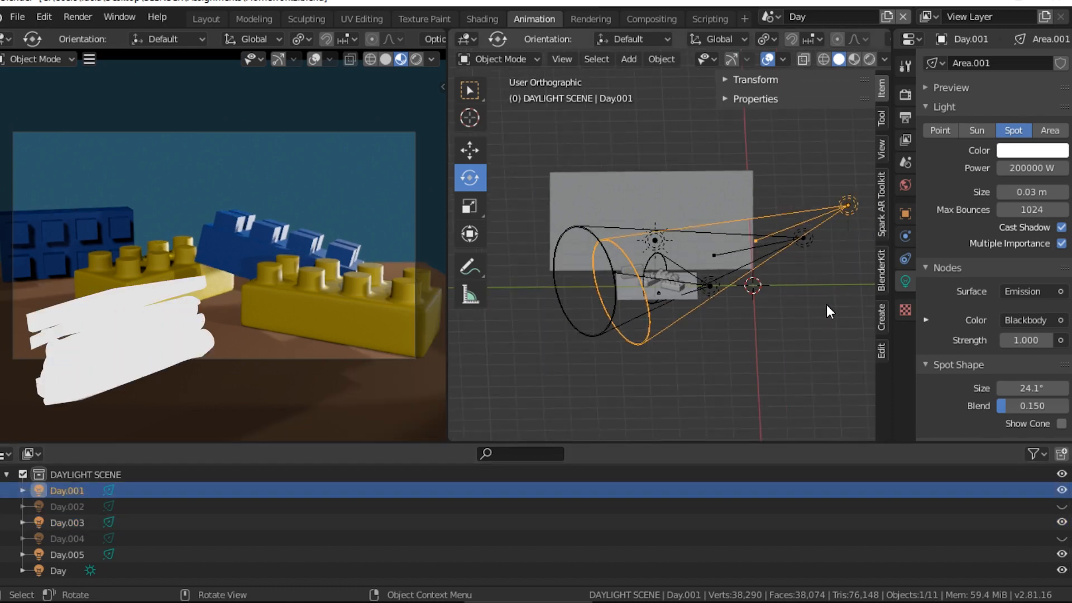
{"action": "mouse_move", "coordinate": [828, 311]}
{"action": "middle_mouse_down"}
{"action": "mouse_move", "coordinate": [819, 323]}
{"action": "mouse_move", "coordinate": [830, 362]}
{"action": "mouse_move", "coordinate": [791, 299]}
{"action": "mouse_move", "coordinate": [785, 262]}
{"action": "mouse_move", "coordinate": [820, 276]}
{"action": "mouse_move", "coordinate": [706, 282]}
{"action": "middle_mouse_up"}
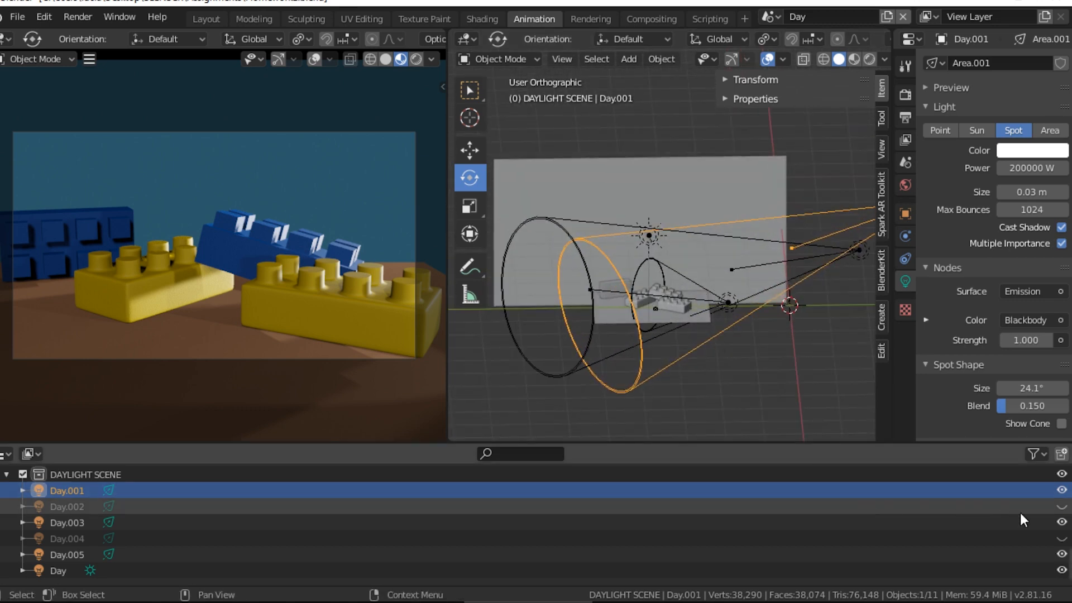
Unhide the Day.002 spot light and select it to examine its direction and spot shape.
{"action": "left_click", "coordinate": [1062, 508]}
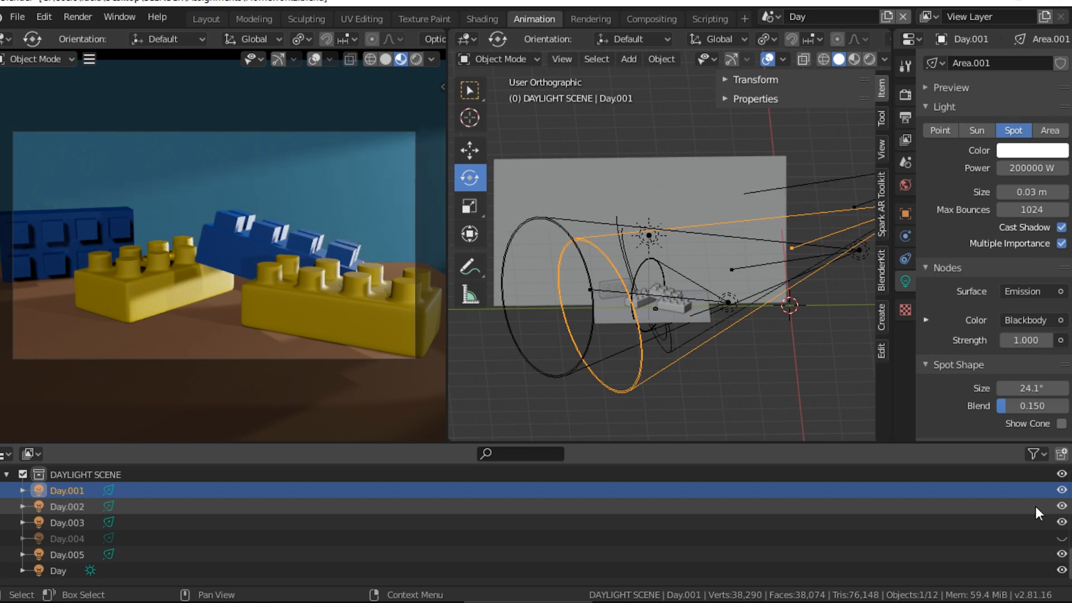
{"action": "left_click", "coordinate": [1015, 506]}
{"action": "middle_click_drag", "start_coordinate": [808, 337], "coordinate": [567, 307]}
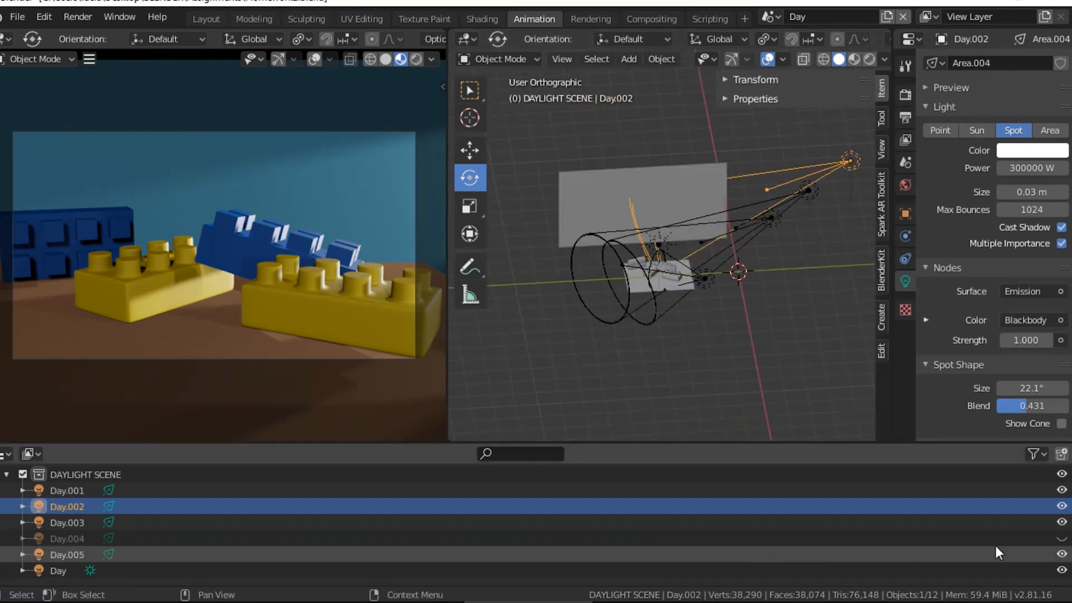
Unhide the Day.004 spot light and select it to examine its placement and settings.
{"action": "left_click", "coordinate": [1061, 538]}
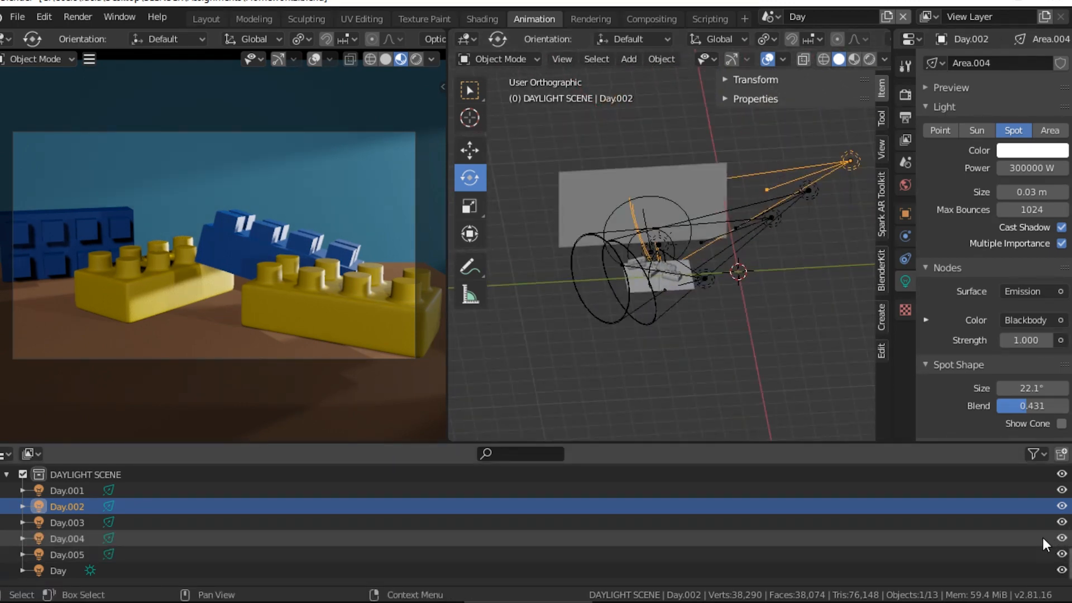
{"action": "left_click", "coordinate": [1027, 538]}
{"action": "middle_click_drag", "start_coordinate": [635, 196], "coordinate": [608, 174]}
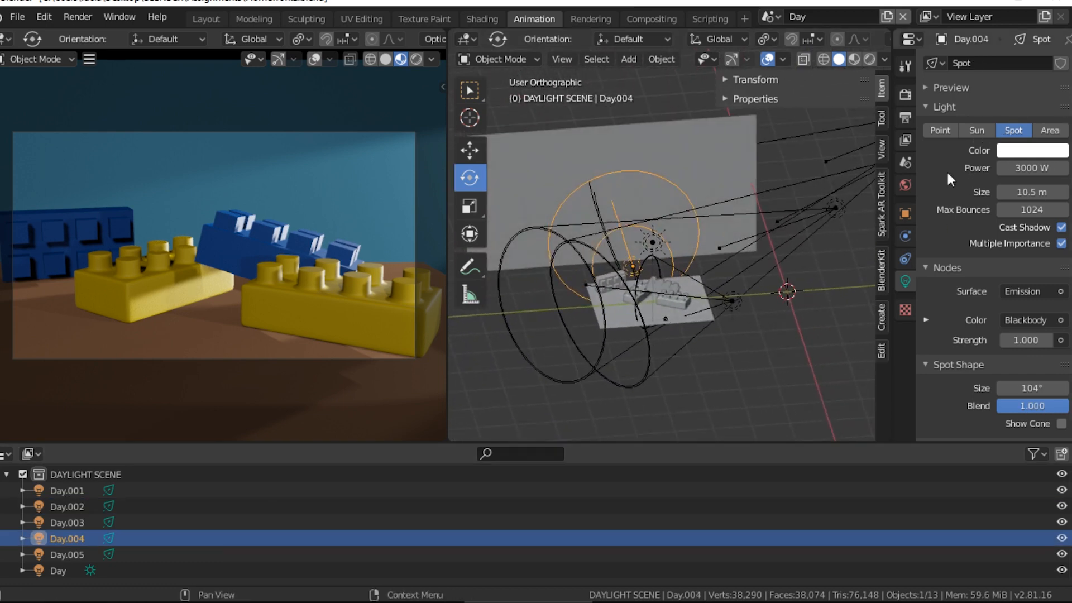
Switch to the Shading workspace with rendered viewport shading and bring up the Day sun light's nodes.
{"action": "left_click", "coordinate": [487, 22]}
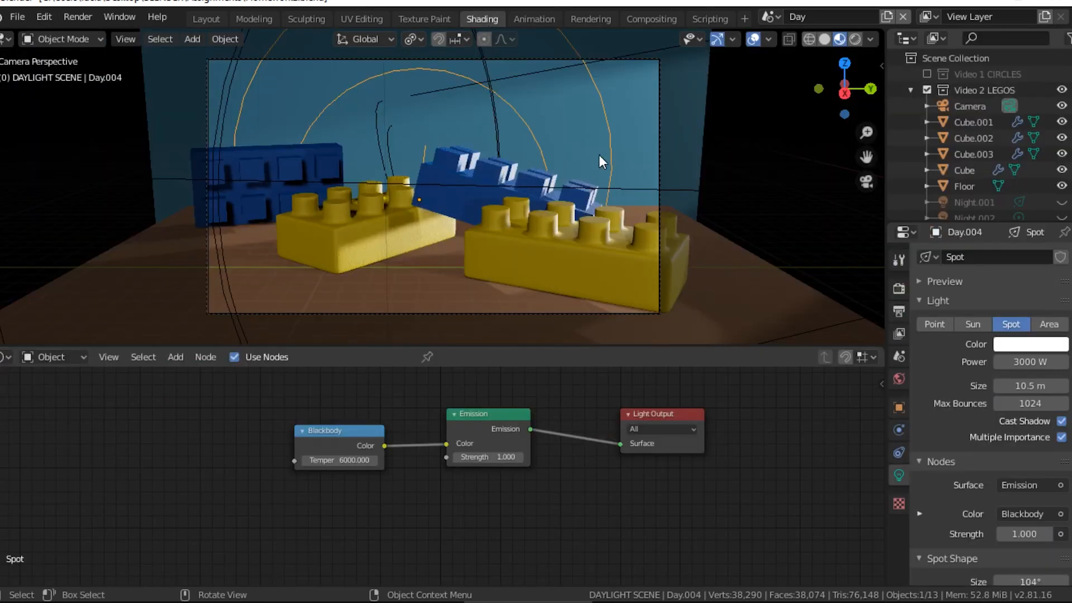
{"action": "left_click", "coordinate": [854, 39]}
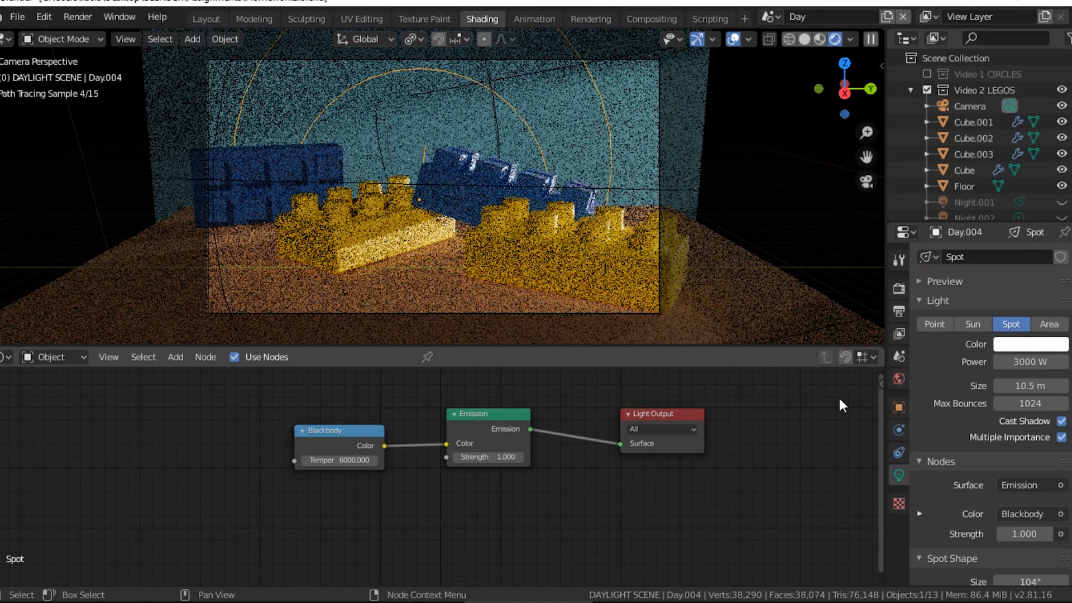
{"action": "scroll", "coordinate": [972, 168], "scroll_direction": "down", "scroll_amount": 5}
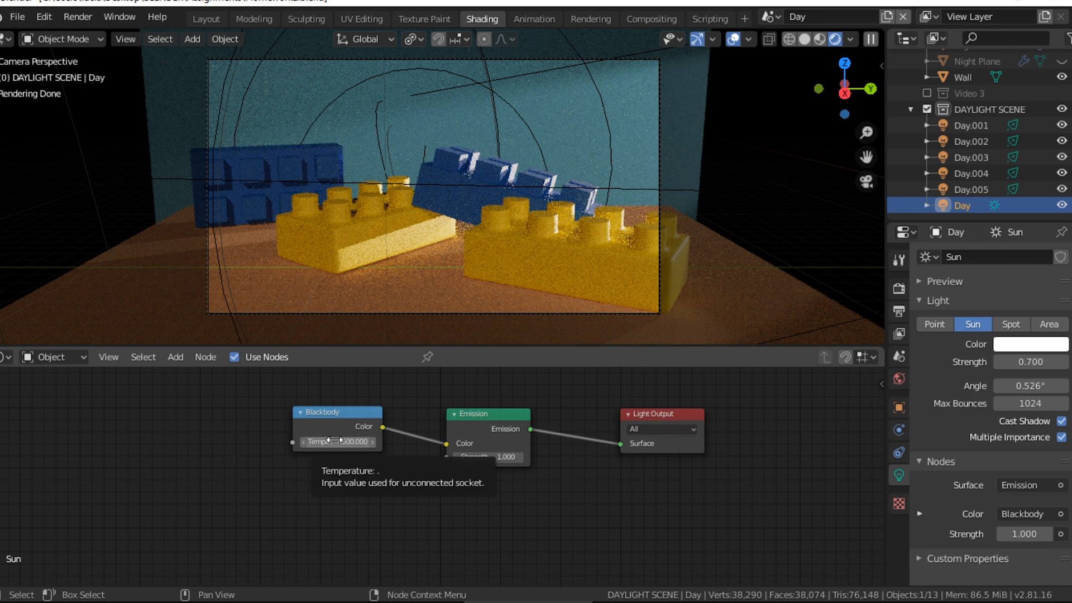
Review the Blackbody temperature and light settings of Day.005, Day.003, Day.001 and Day.002 in turn.
{"action": "left_click", "coordinate": [964, 189]}
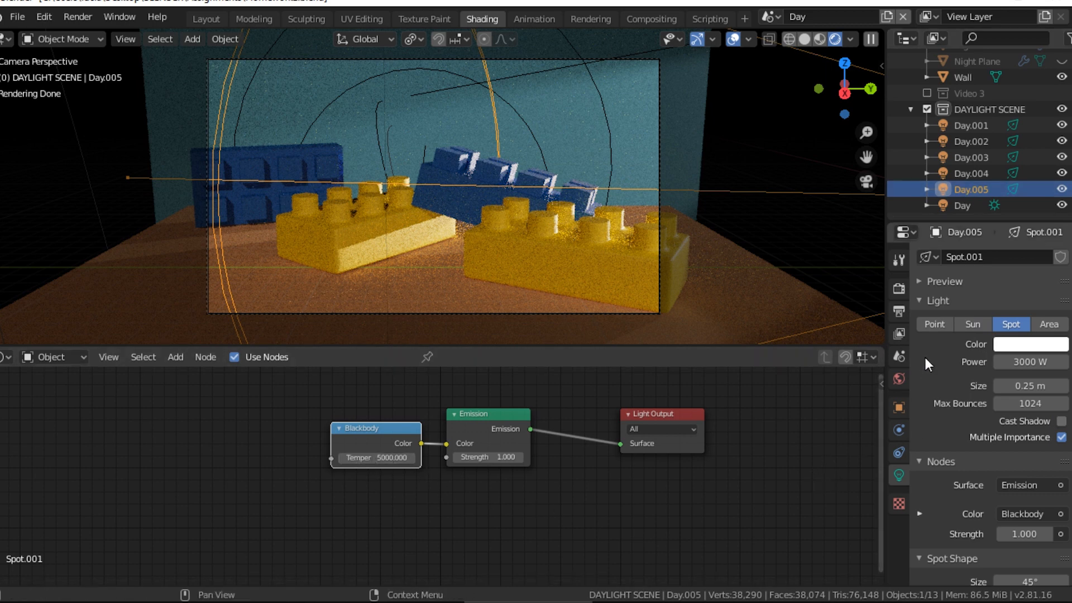
{"action": "left_click", "coordinate": [973, 159]}
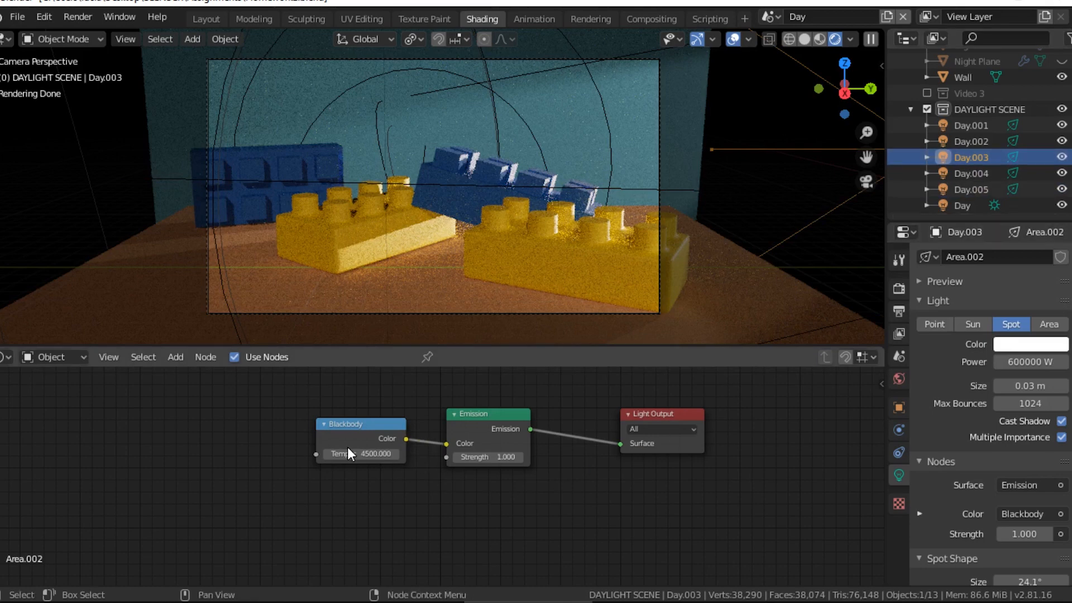
{"action": "left_click", "coordinate": [1039, 125]}
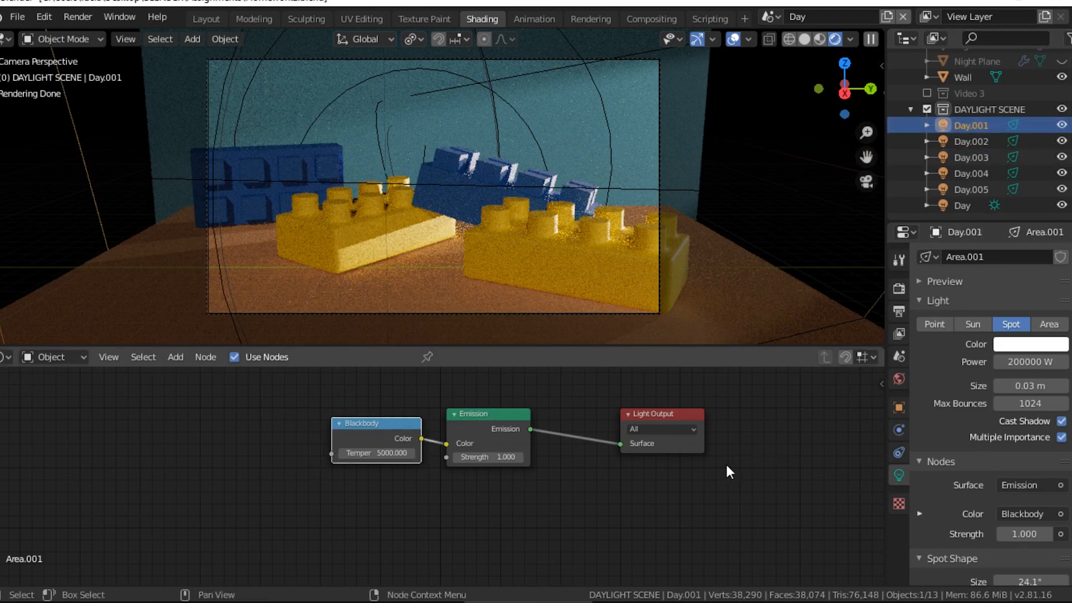
{"action": "left_click", "coordinate": [969, 141]}
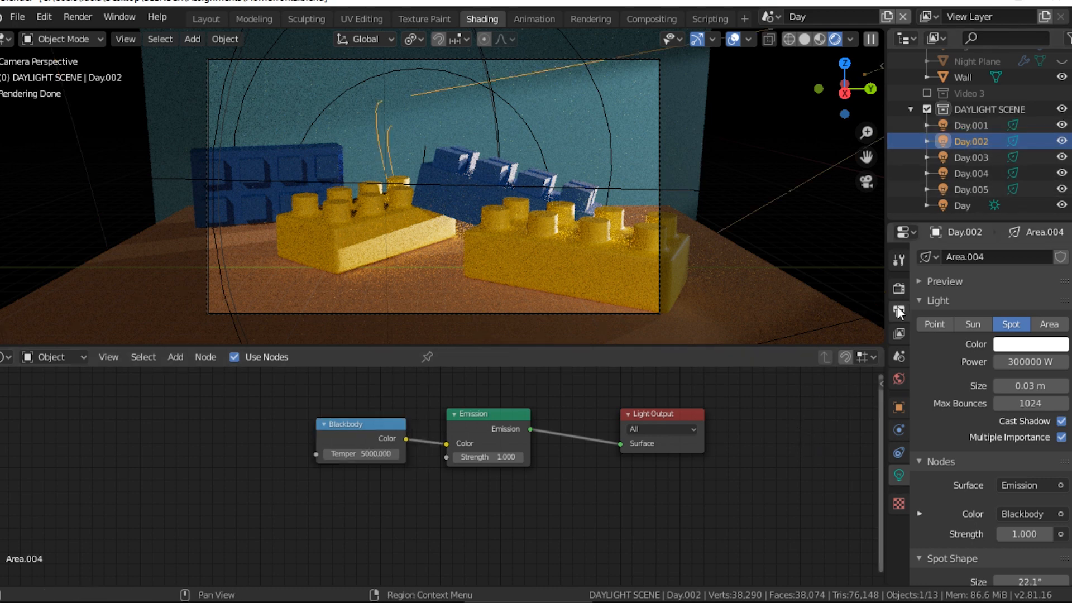
Hide all the lights in the DAYLIGHT SCENE collection and preview the Day sun light on its own in the rendered view.
{"action": "left_click", "coordinate": [967, 172]}
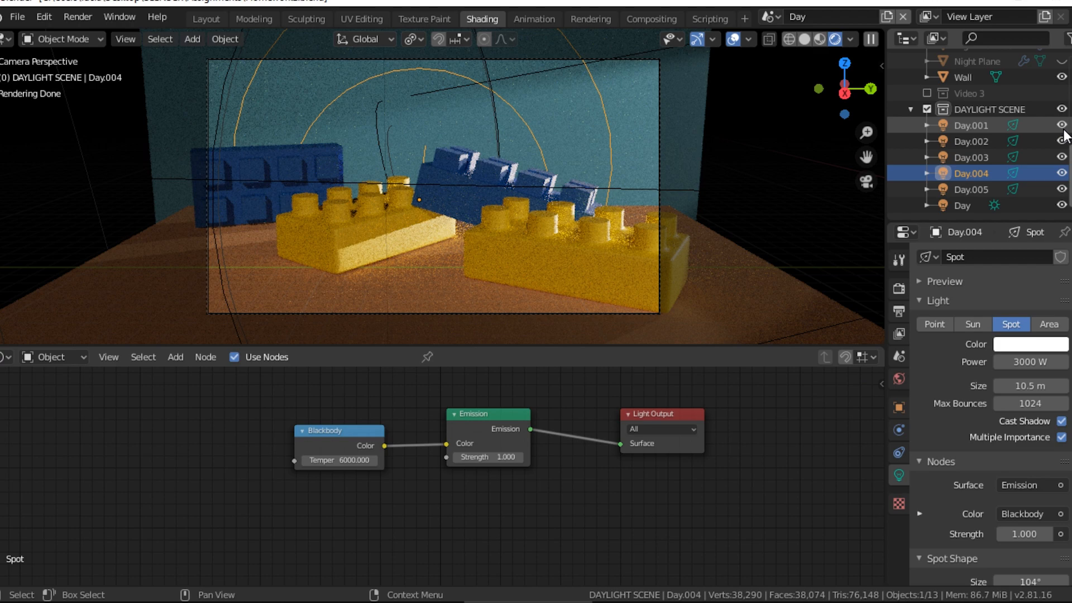
{"action": "left_click_drag", "start_coordinate": [1062, 129], "coordinate": [1063, 211]}
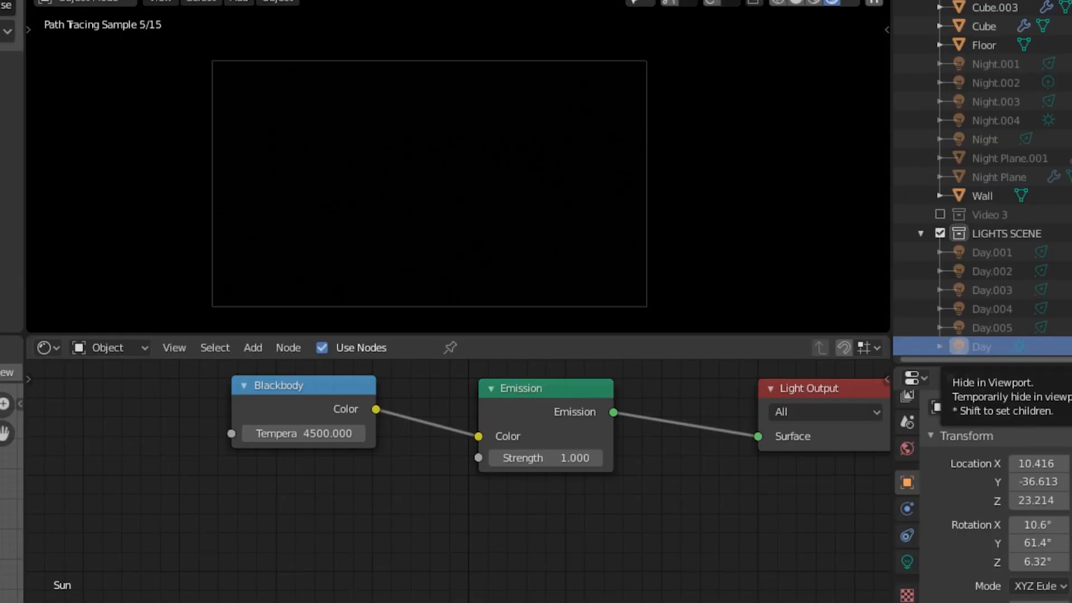
{"action": "left_click", "coordinate": [1063, 347]}
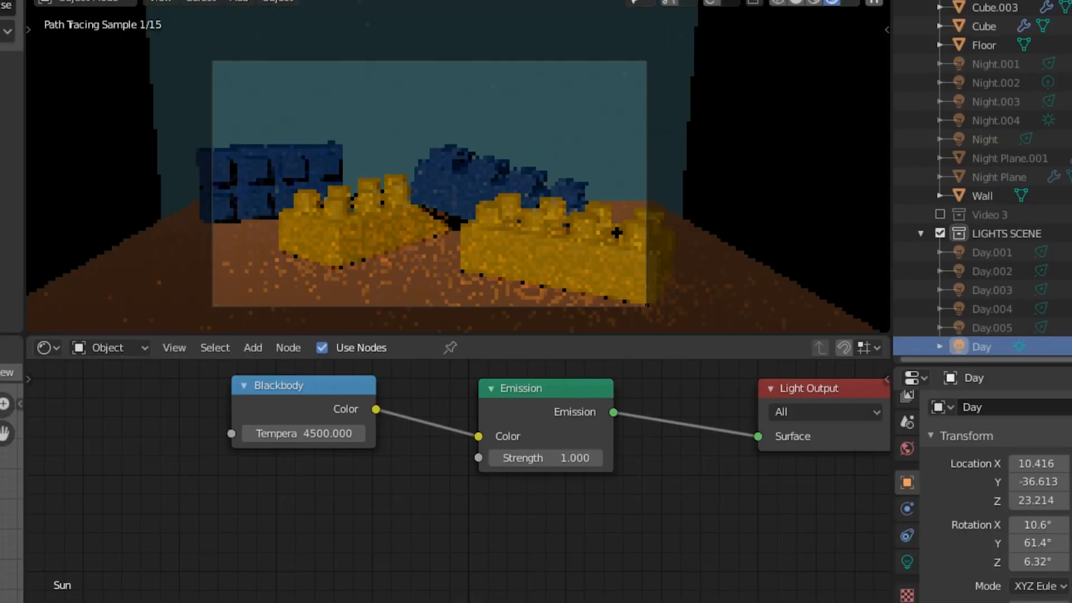
{"action": "left_click", "coordinate": [1070, 346]}
Preview the Day.005 and Day.003 spot lights one at a time in the rendered view, hiding each again.
{"action": "left_click", "coordinate": [1069, 328]}
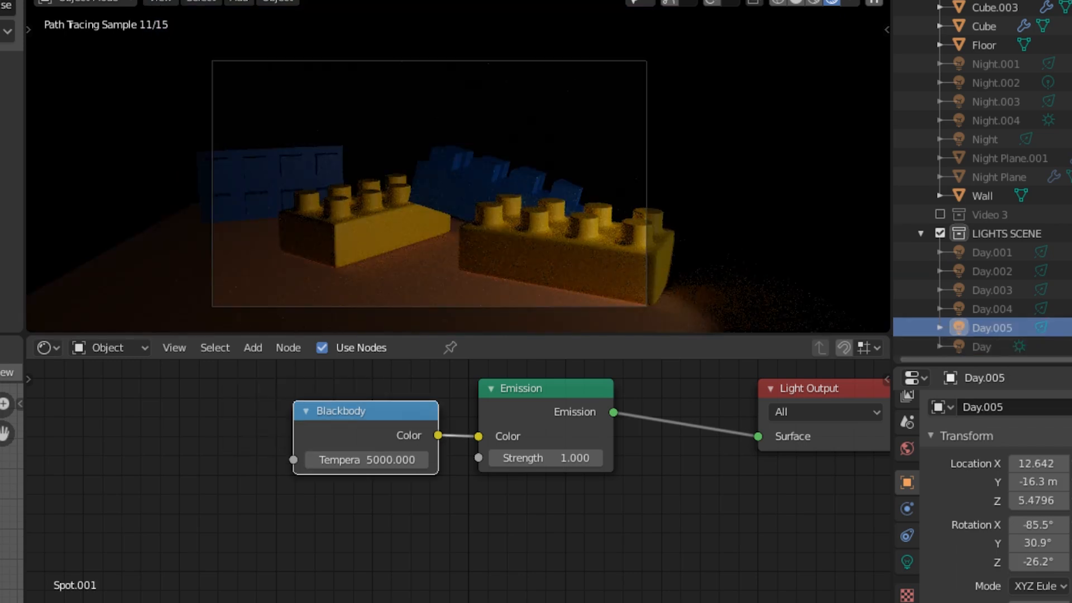
{"action": "left_click", "coordinate": [1069, 309]}
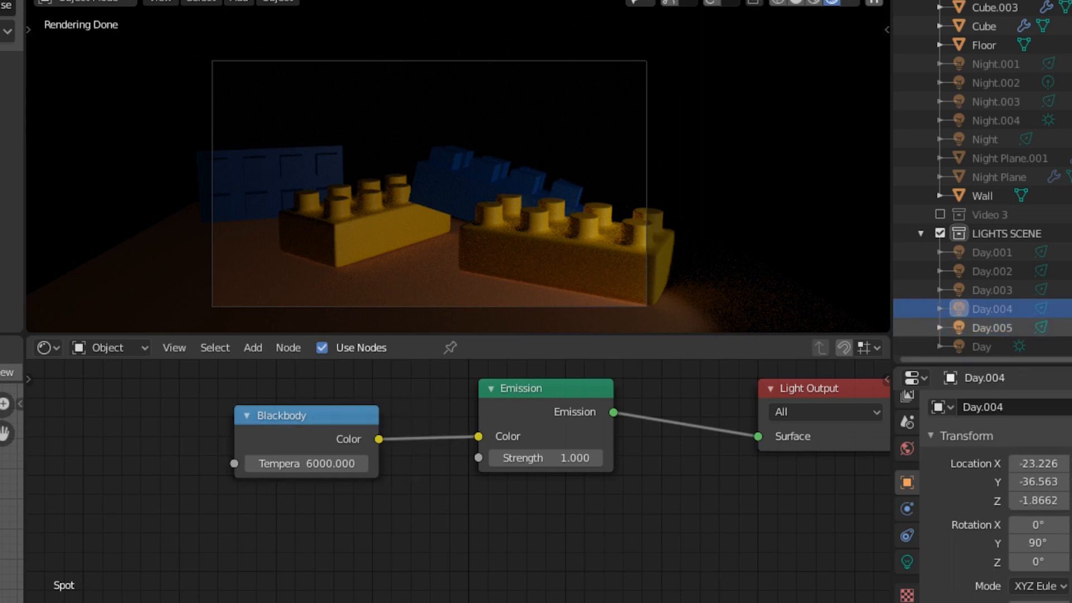
{"action": "left_click", "coordinate": [1069, 328]}
{"action": "left_click", "coordinate": [1069, 290]}
{"action": "left_click", "coordinate": [1070, 290]}
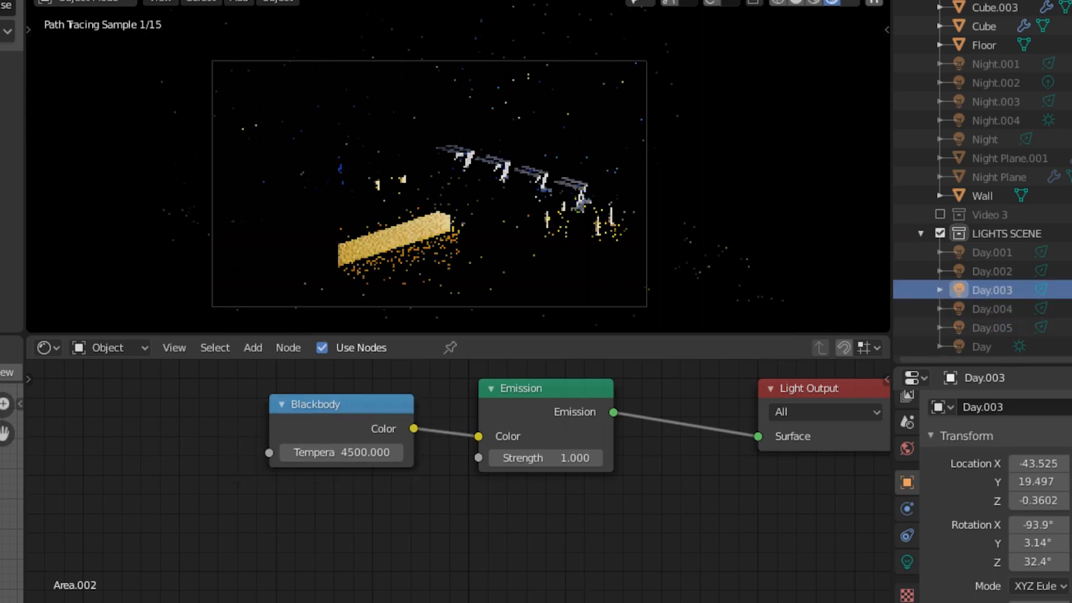
{"action": "left_click", "coordinate": [1069, 290]}
Preview the Day.001, Day.002 and Day.004 spot lights one at a time in the rendered view.
{"action": "left_click", "coordinate": [1069, 252]}
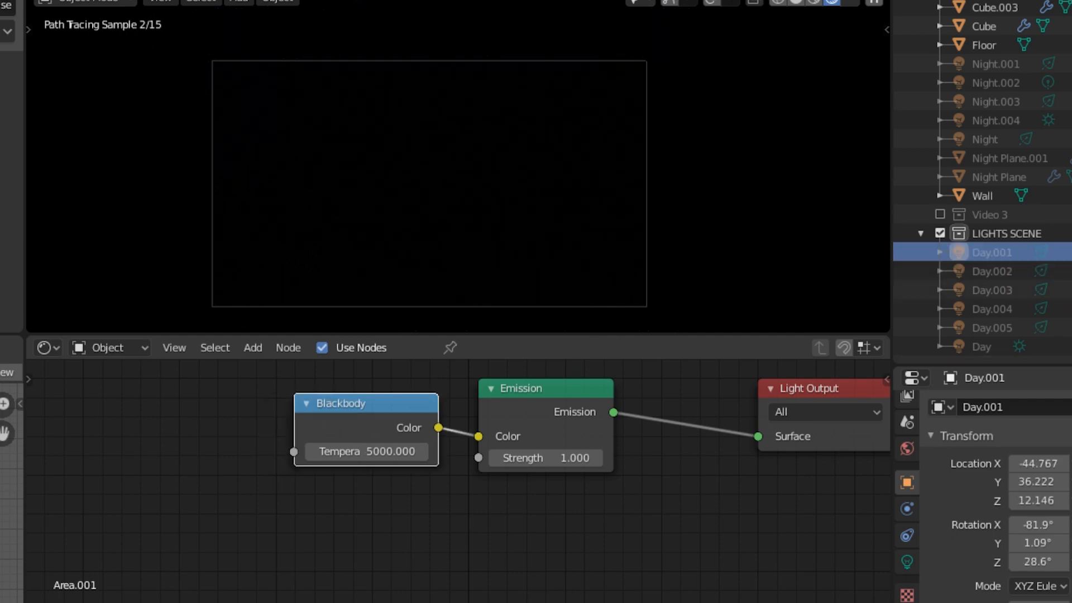
{"action": "left_click", "coordinate": [1069, 252]}
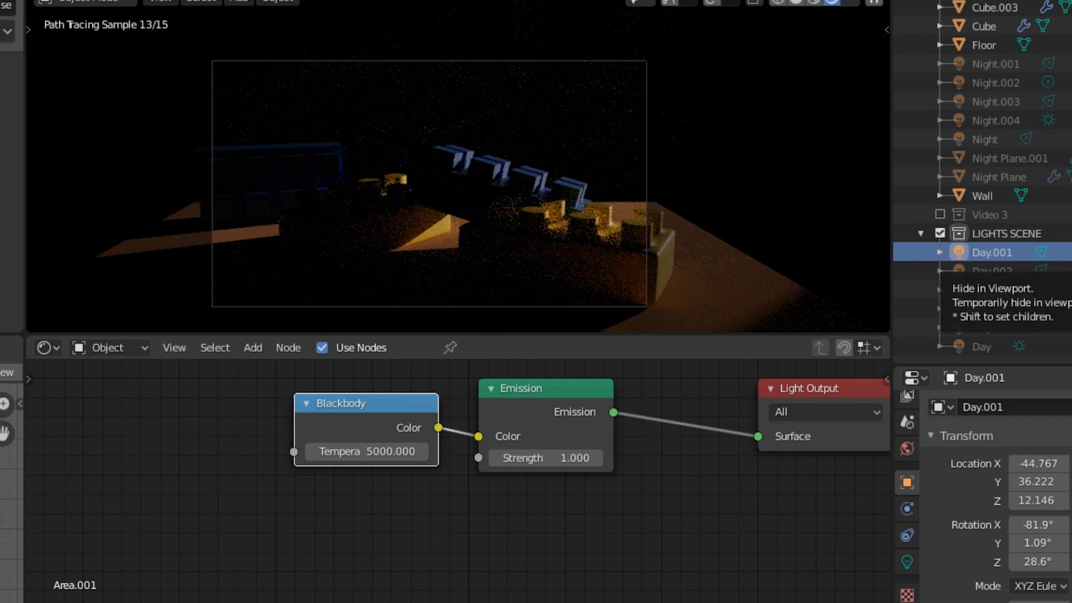
{"action": "left_click", "coordinate": [1070, 253]}
{"action": "left_click", "coordinate": [1069, 271]}
{"action": "left_click", "coordinate": [1069, 271]}
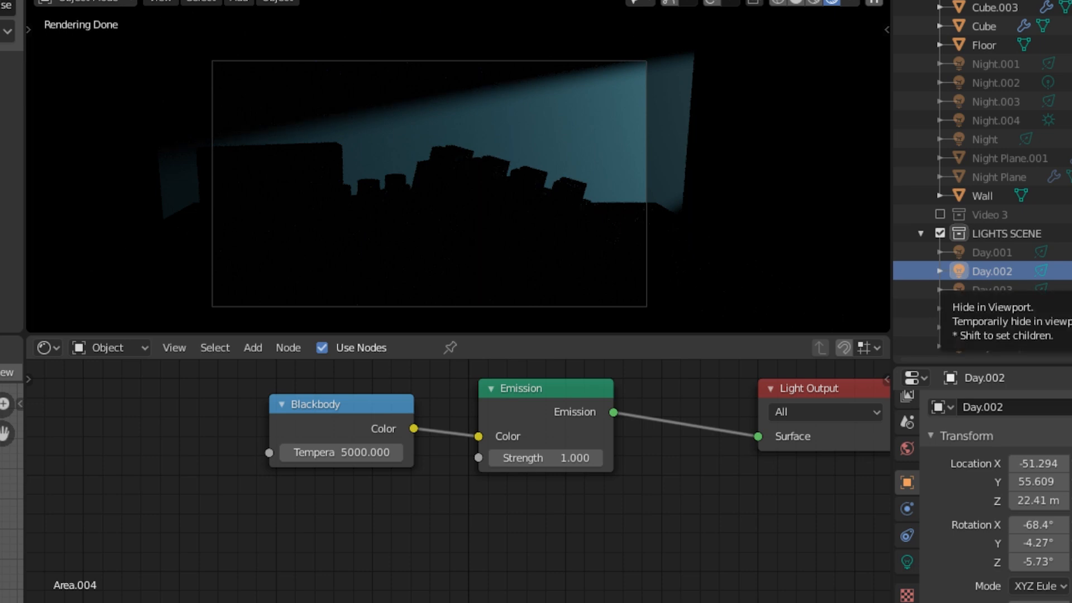
{"action": "left_click", "coordinate": [1069, 271]}
{"action": "left_click", "coordinate": [1069, 308]}
{"action": "left_click", "coordinate": [1069, 309]}
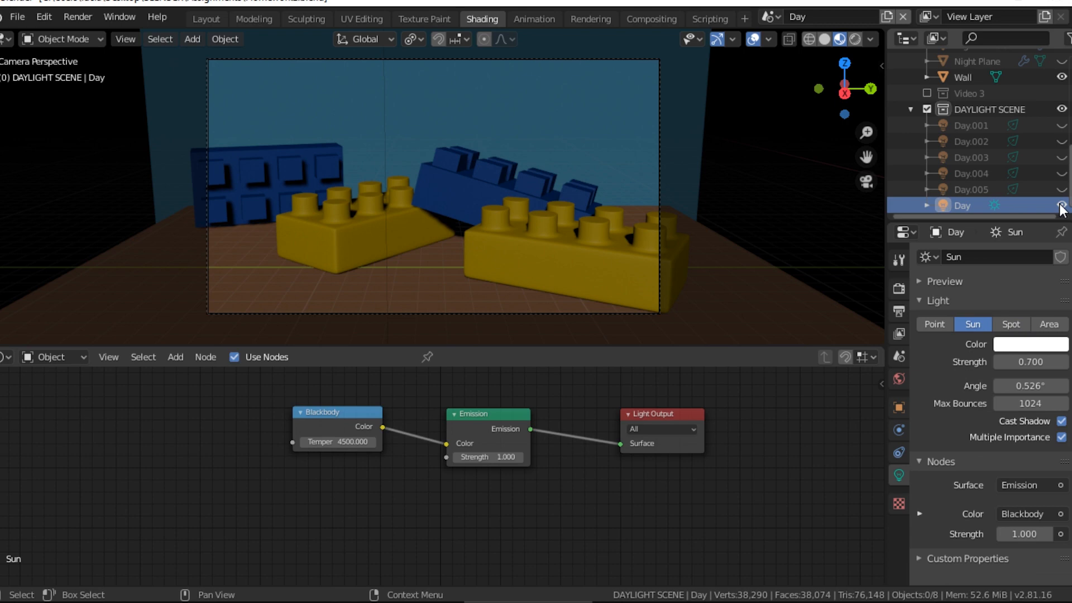
Hide the Day sun light and check Day.005 and Day.003 individually in material preview shading.
{"action": "left_click", "coordinate": [1063, 206]}
{"action": "left_click", "coordinate": [1062, 190]}
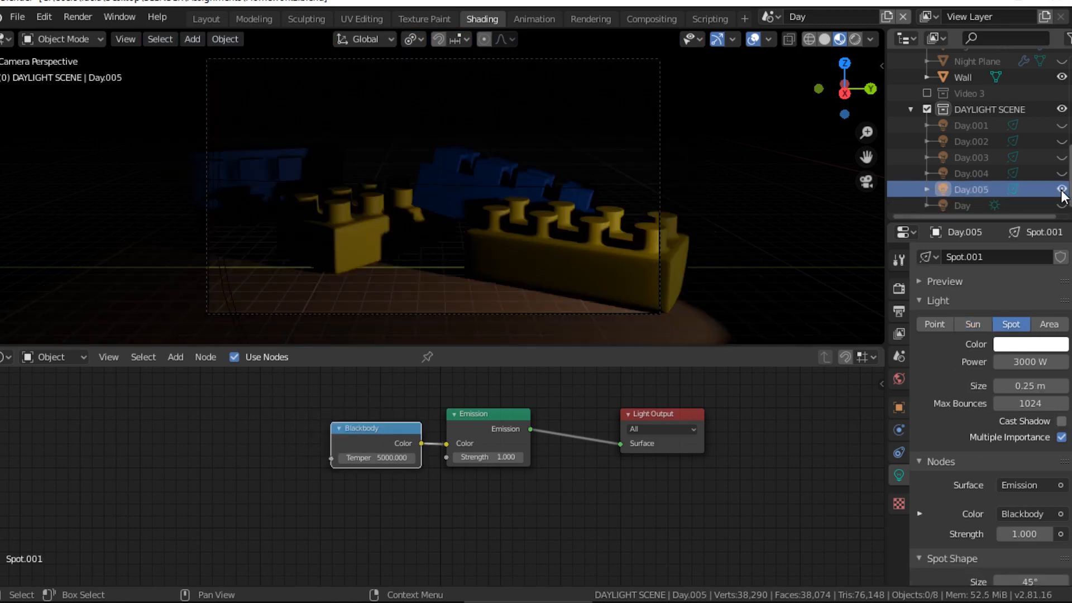
{"action": "left_click", "coordinate": [1062, 191]}
{"action": "left_click", "coordinate": [1062, 158]}
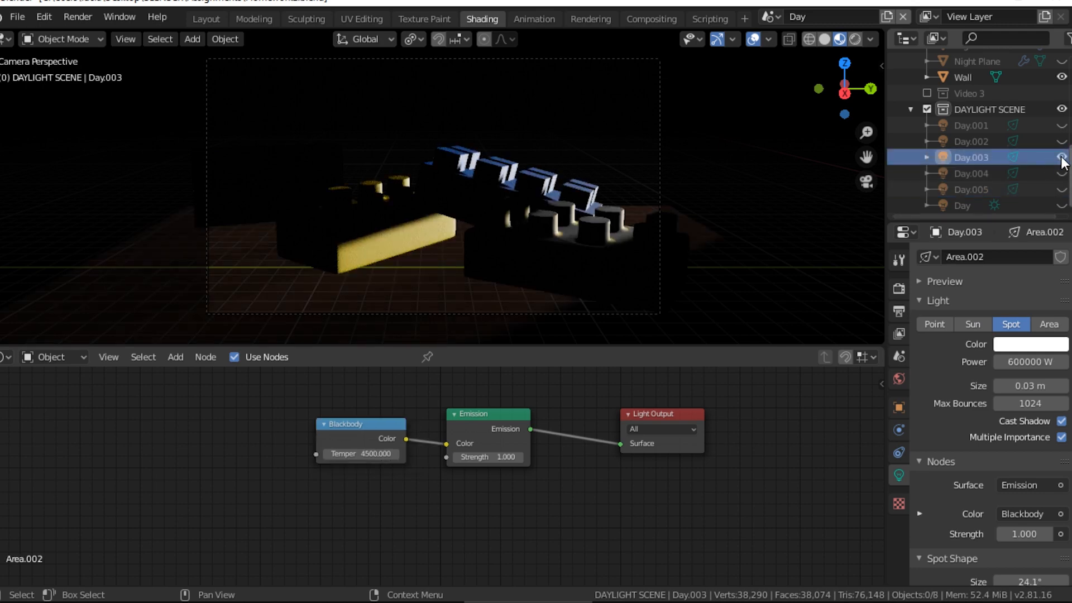
{"action": "left_click", "coordinate": [1062, 158]}
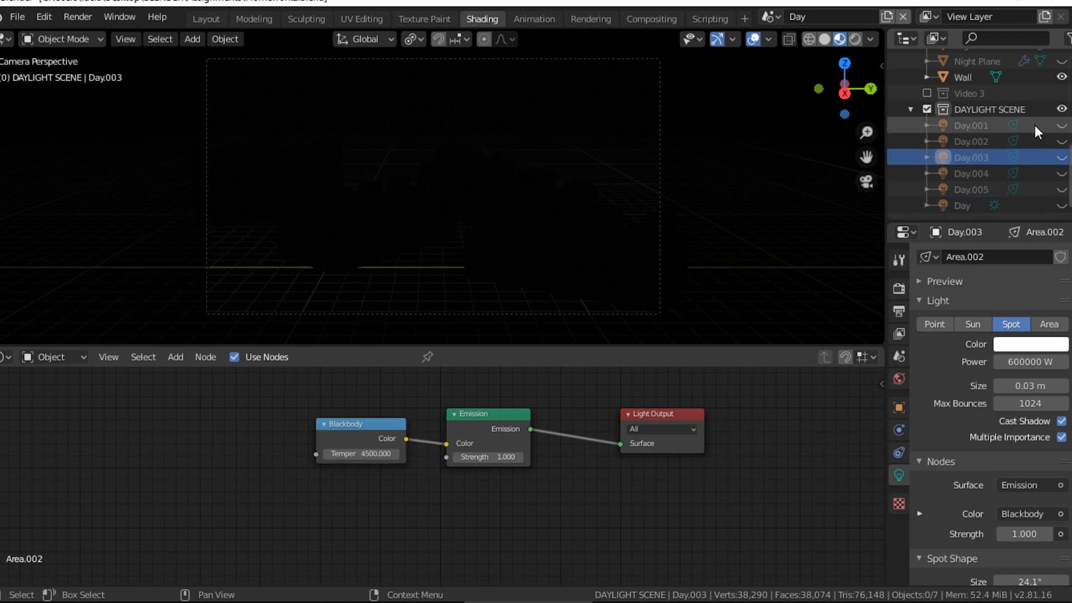
Check Day.001, Day.002 and Day.004 individually in material preview shading, hiding each one again.
{"action": "left_click", "coordinate": [1033, 126]}
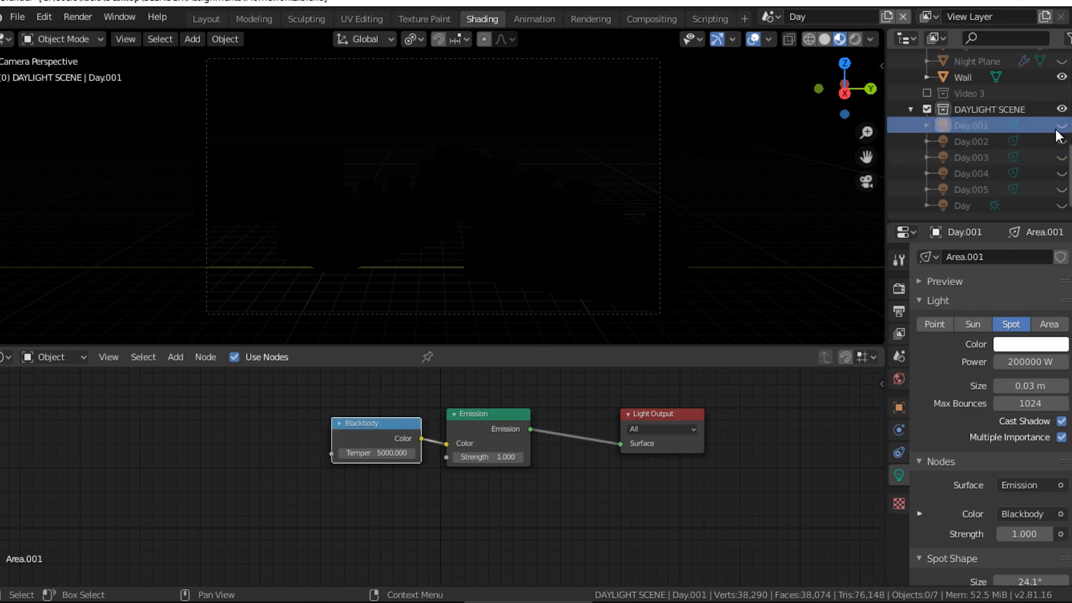
{"action": "left_click", "coordinate": [1061, 127]}
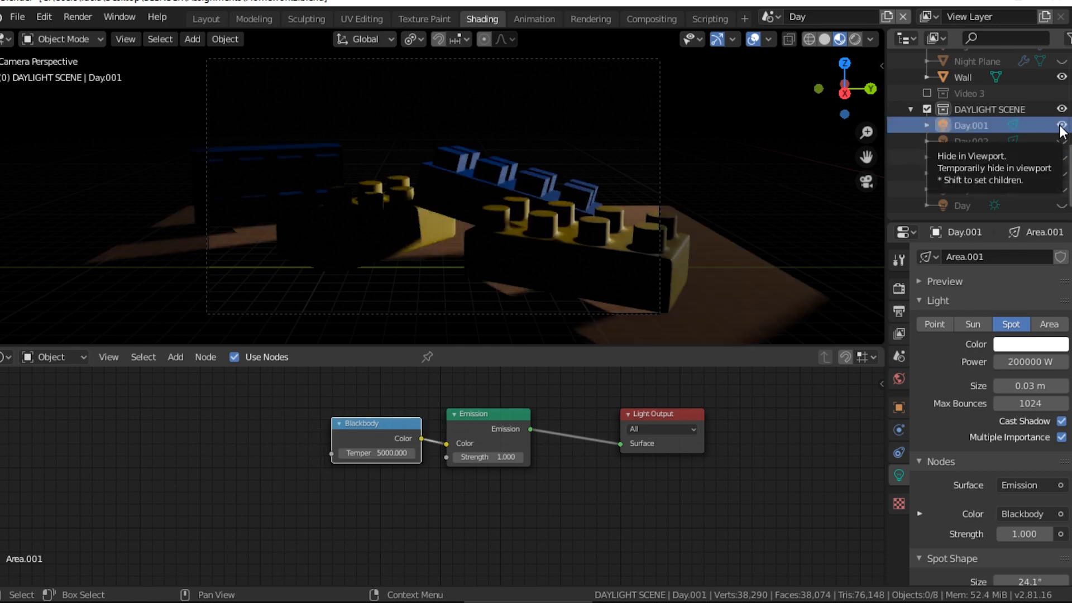
{"action": "left_click", "coordinate": [1062, 126]}
{"action": "left_click", "coordinate": [1050, 142]}
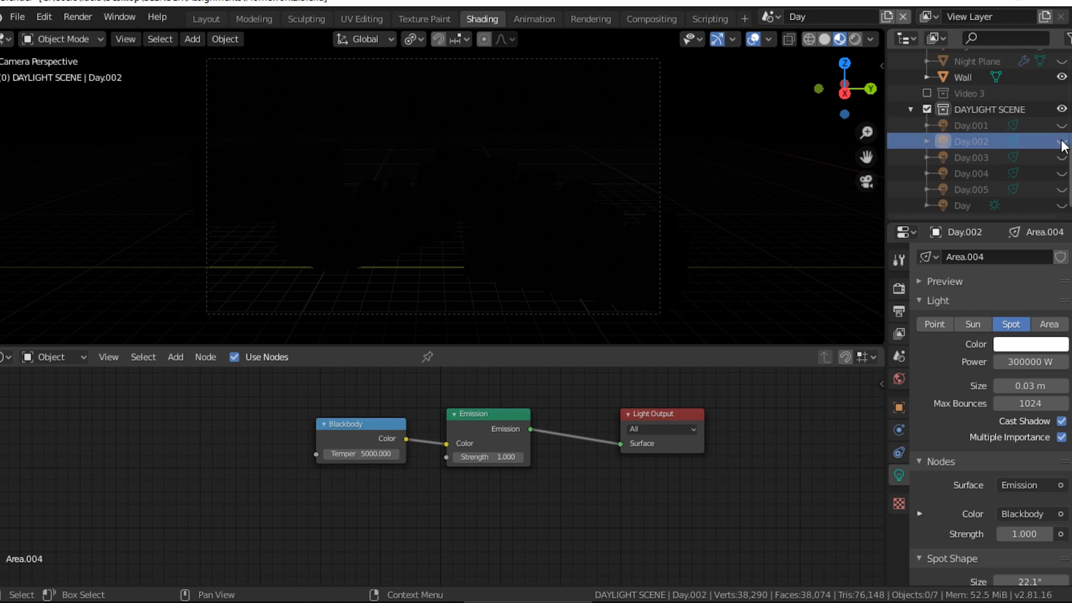
{"action": "left_click", "coordinate": [1062, 142]}
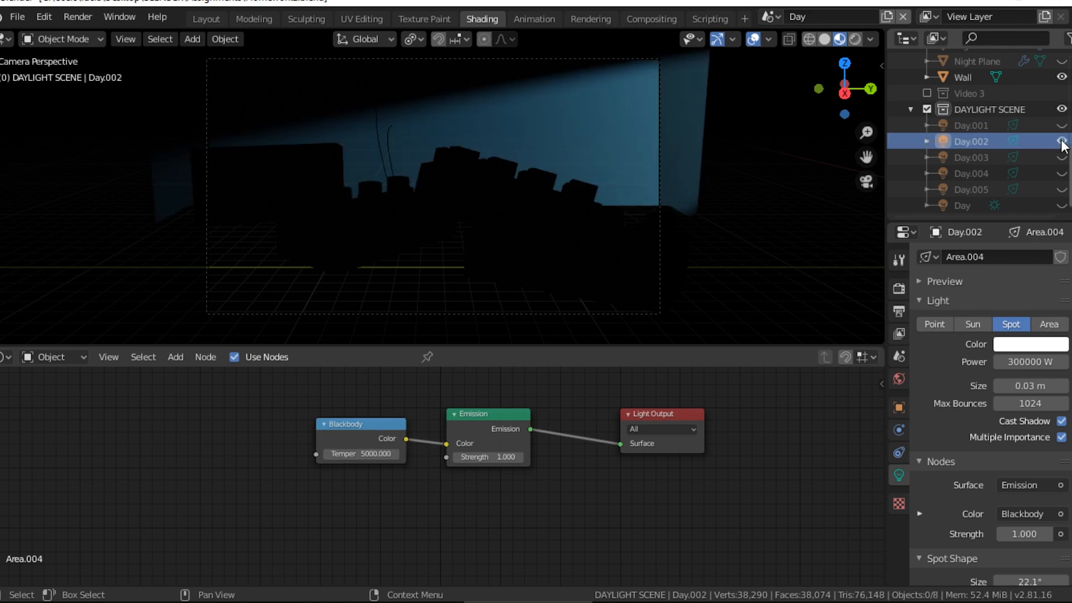
{"action": "left_click", "coordinate": [1061, 142]}
{"action": "left_click", "coordinate": [1049, 174]}
{"action": "left_click", "coordinate": [1061, 174]}
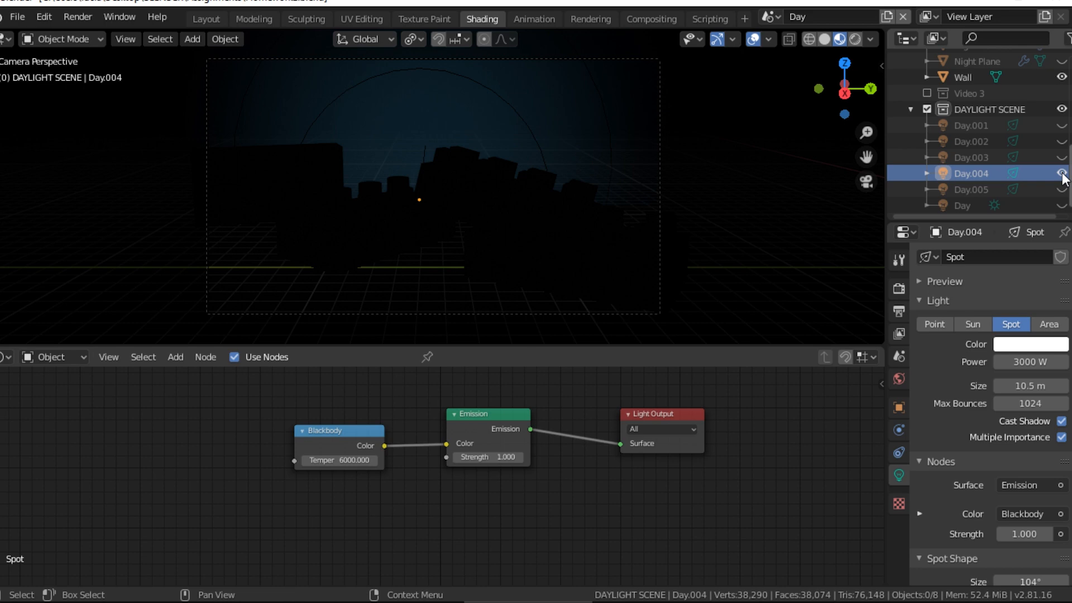
{"action": "left_click", "coordinate": [1061, 174]}
Build the daylight setup back up by unhiding the Day sun light, Day.005 and Day.003.
{"action": "left_click", "coordinate": [1051, 206]}
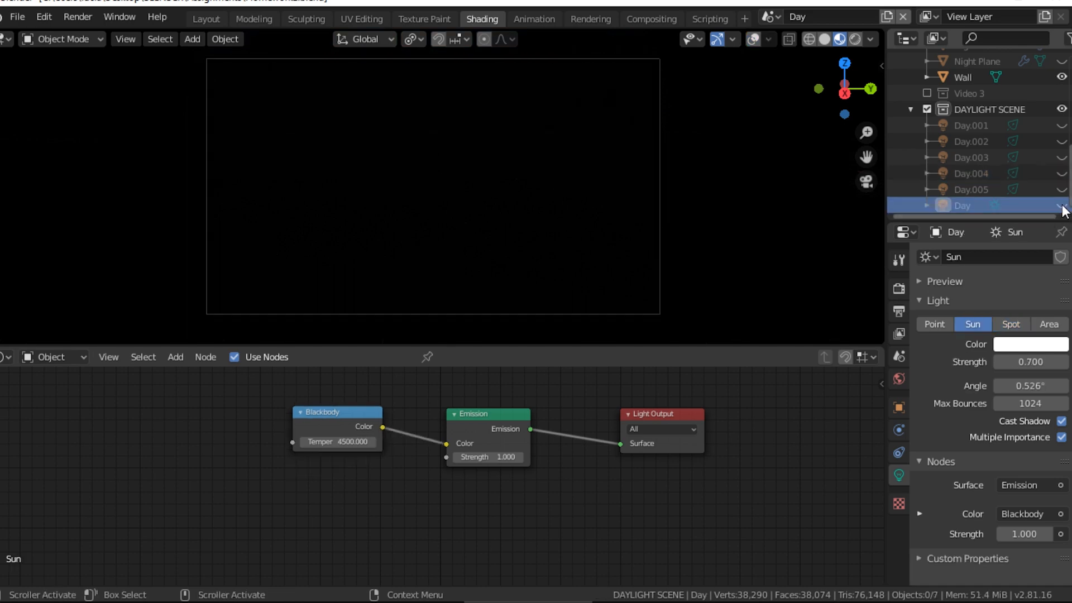
{"action": "left_click", "coordinate": [1062, 206]}
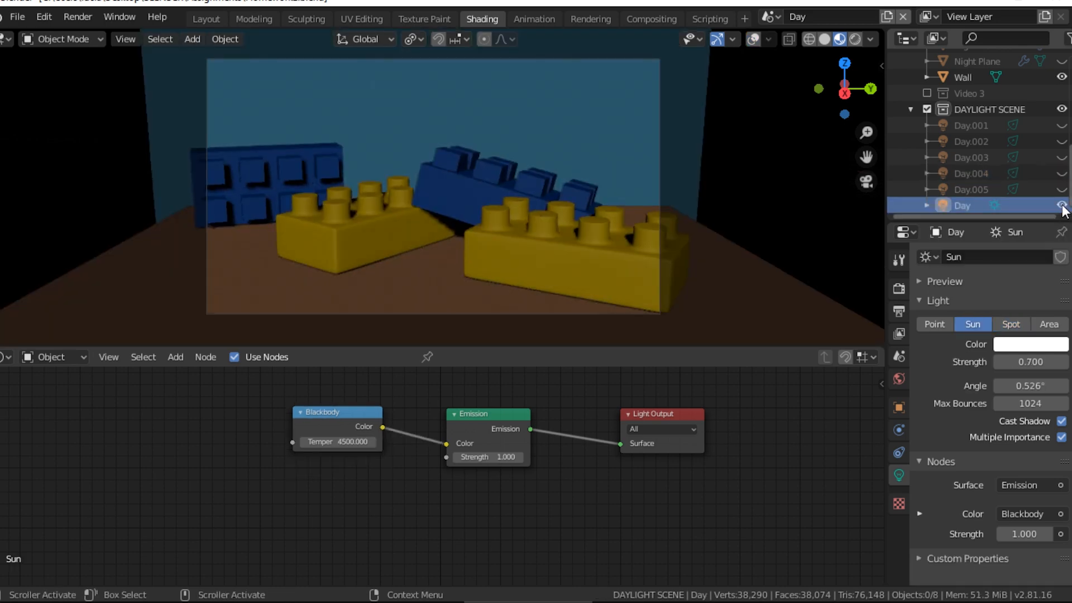
{"action": "left_click", "coordinate": [1054, 190]}
{"action": "left_click", "coordinate": [1061, 189]}
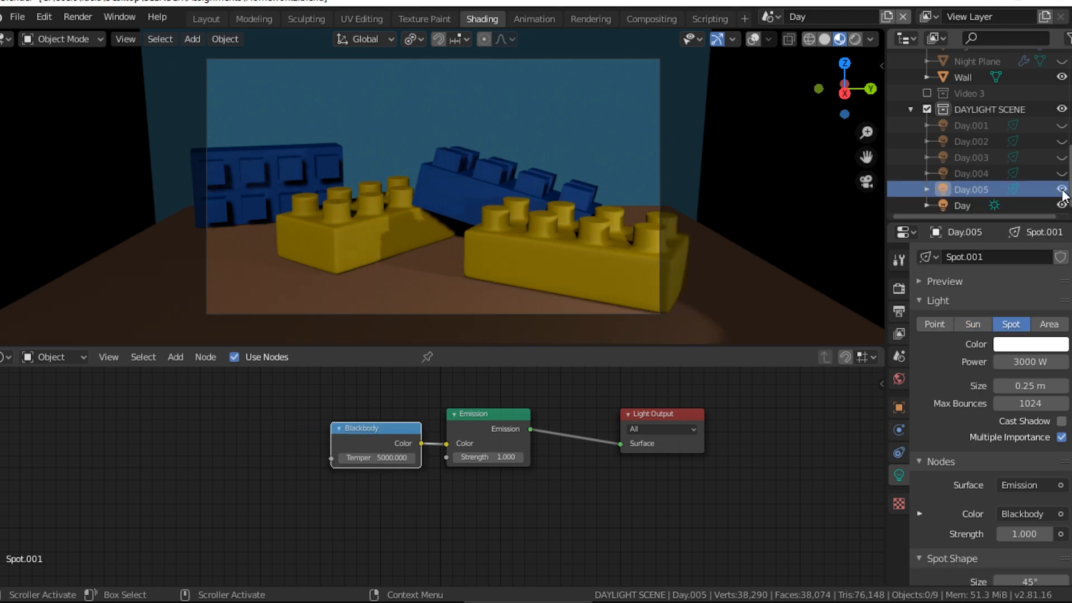
{"action": "left_click", "coordinate": [1055, 157]}
{"action": "left_click", "coordinate": [1062, 158]}
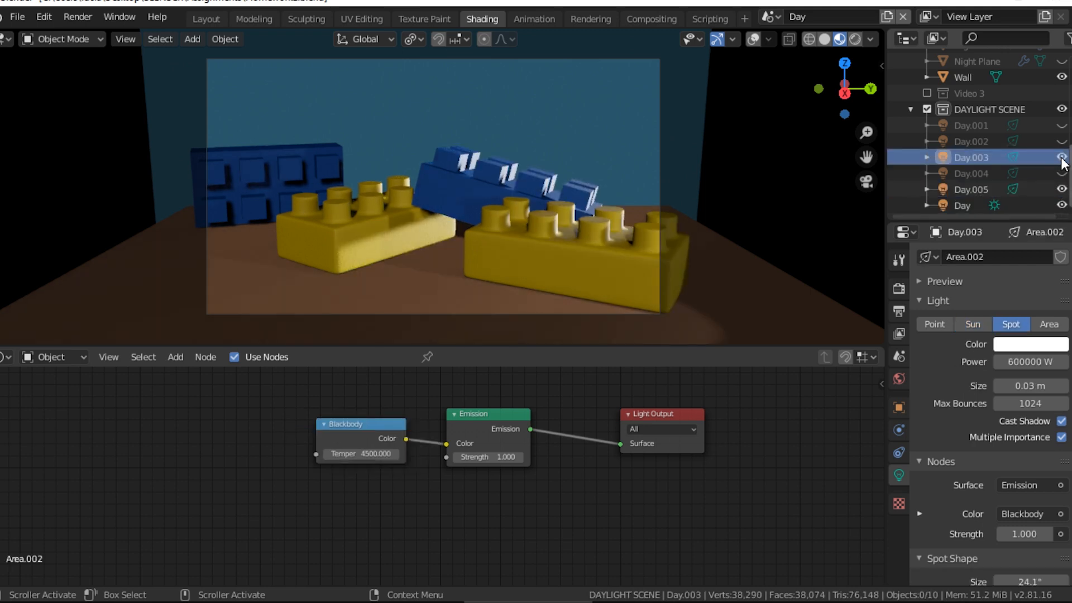
Complete the daylight setup by unhiding the Day.001, Day.002 and Day.004 spot lights.
{"action": "left_click", "coordinate": [1036, 125]}
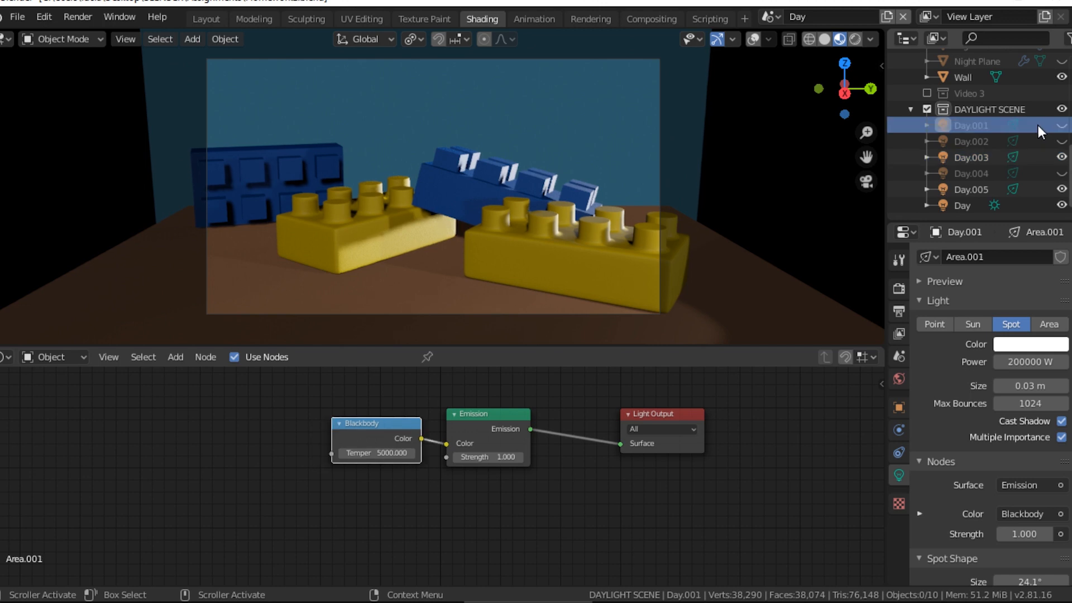
{"action": "left_click", "coordinate": [1062, 126]}
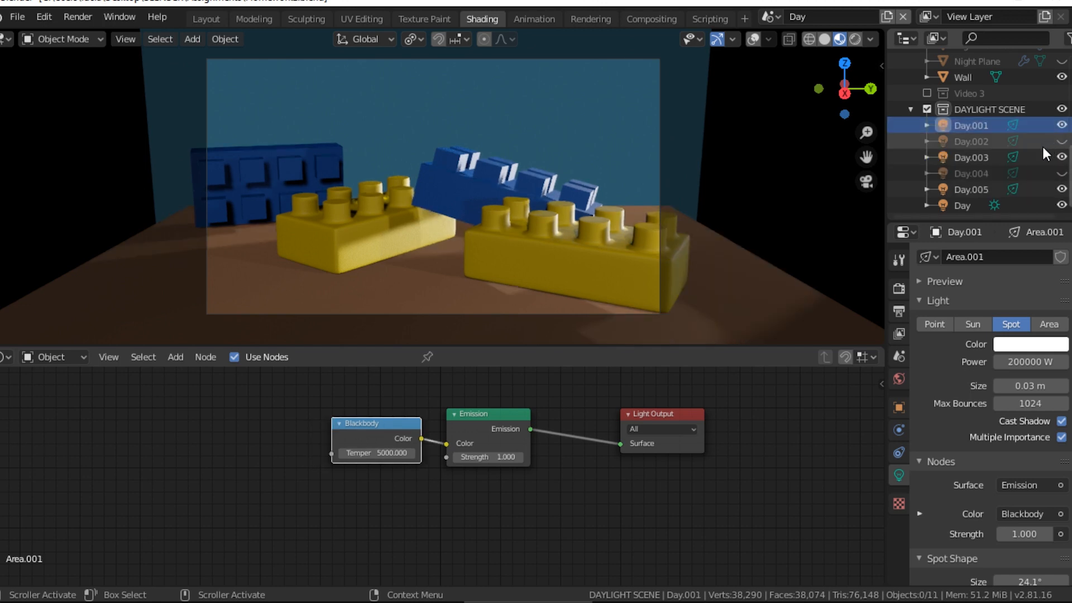
{"action": "left_click", "coordinate": [1044, 141]}
{"action": "left_click", "coordinate": [1061, 141]}
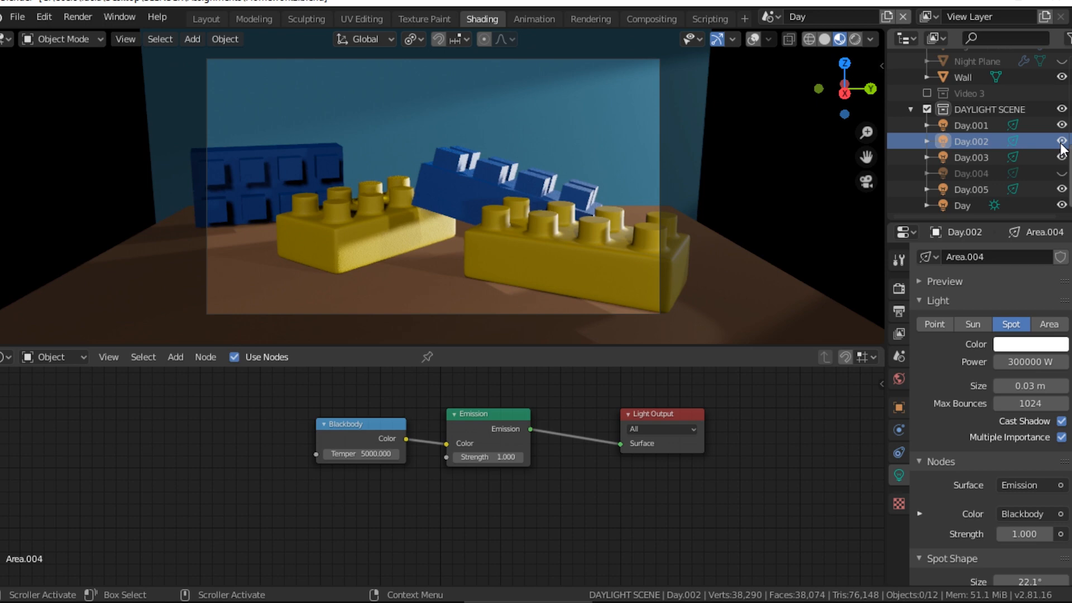
{"action": "left_click", "coordinate": [1054, 173]}
{"action": "left_click", "coordinate": [1063, 175]}
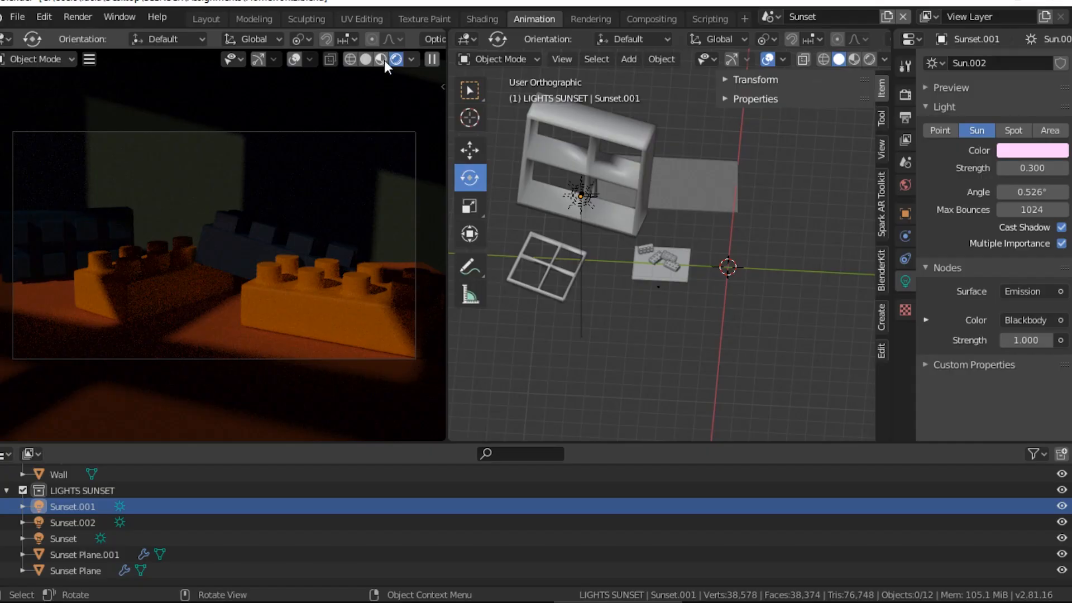
Set the Sunset scene's camera view to material preview shading and check its scene lighting options.
{"action": "left_click", "coordinate": [384, 59]}
{"action": "left_click", "coordinate": [431, 59]}
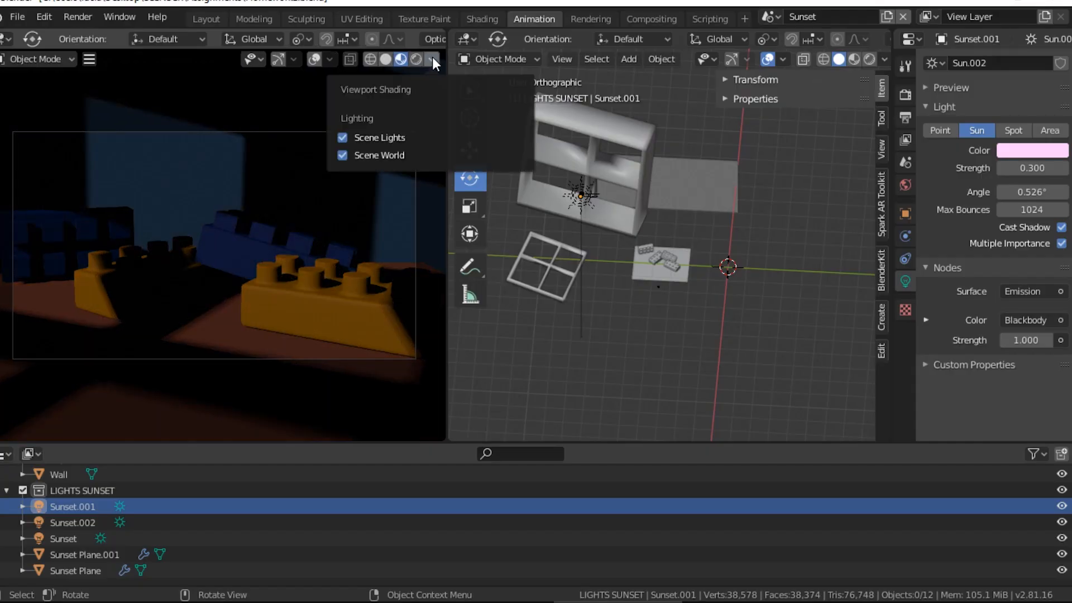
{"action": "left_click", "coordinate": [435, 60]}
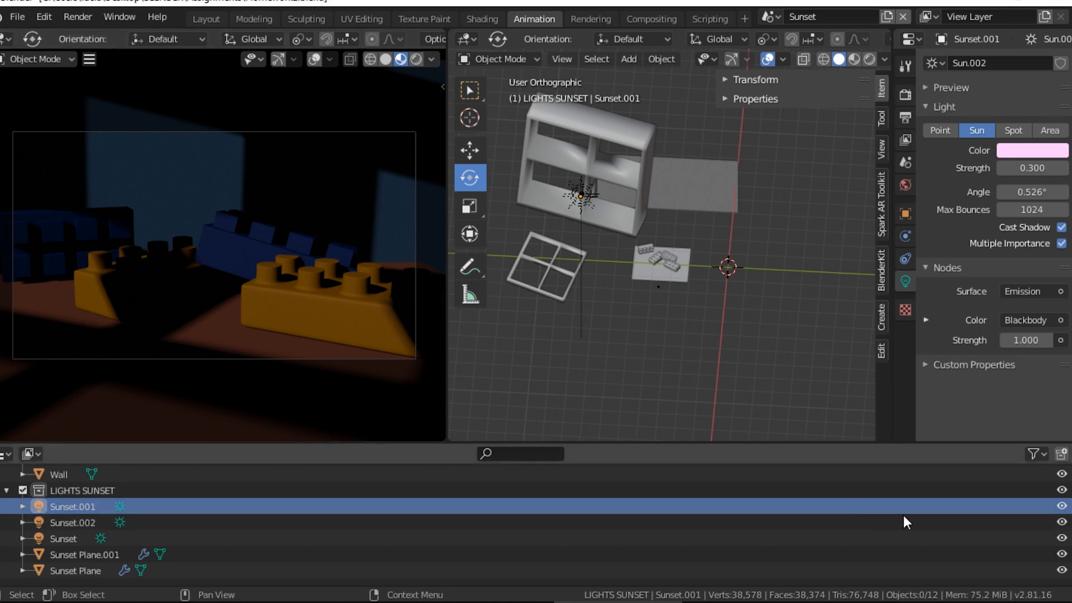
Hide the three sunset sun lights, unhide only Sunset.001, and examine its placement behind the window frame.
{"action": "left_click", "coordinate": [1062, 538]}
{"action": "left_click", "coordinate": [1062, 522]}
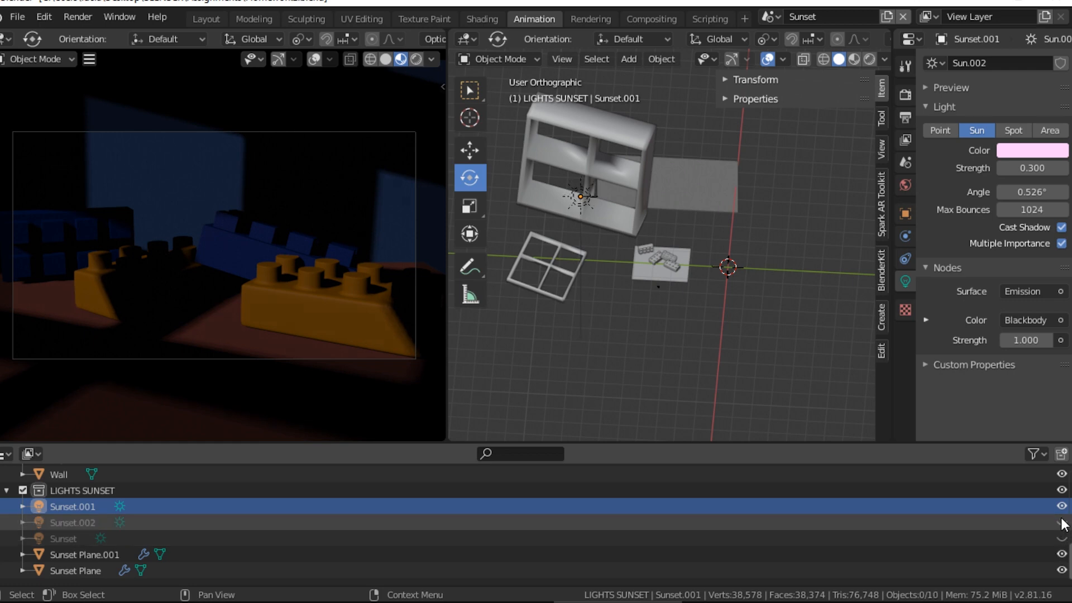
{"action": "left_click", "coordinate": [1063, 507]}
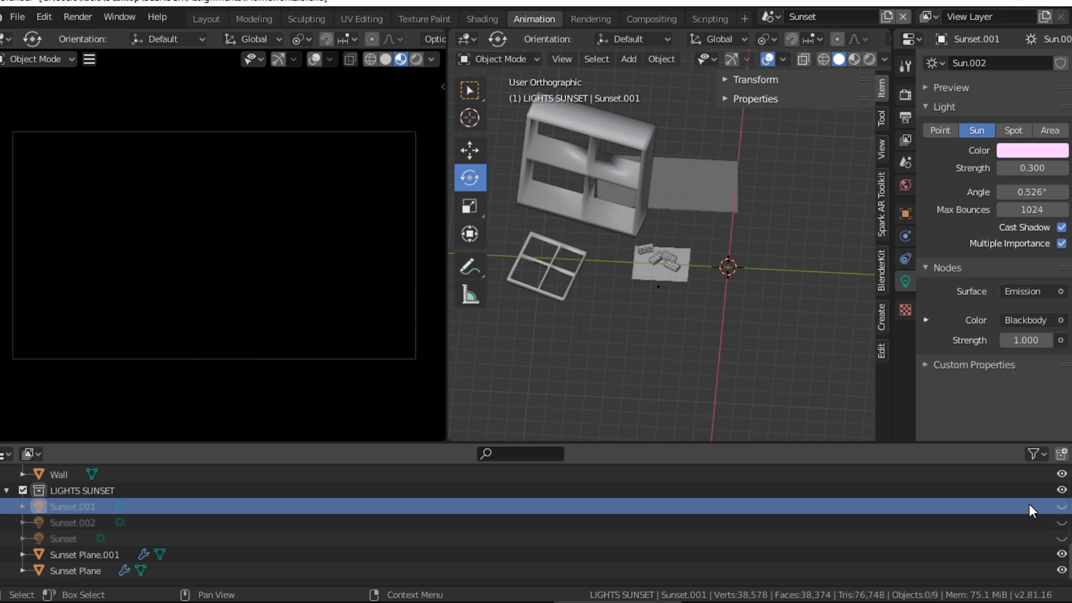
{"action": "left_click", "coordinate": [1062, 507]}
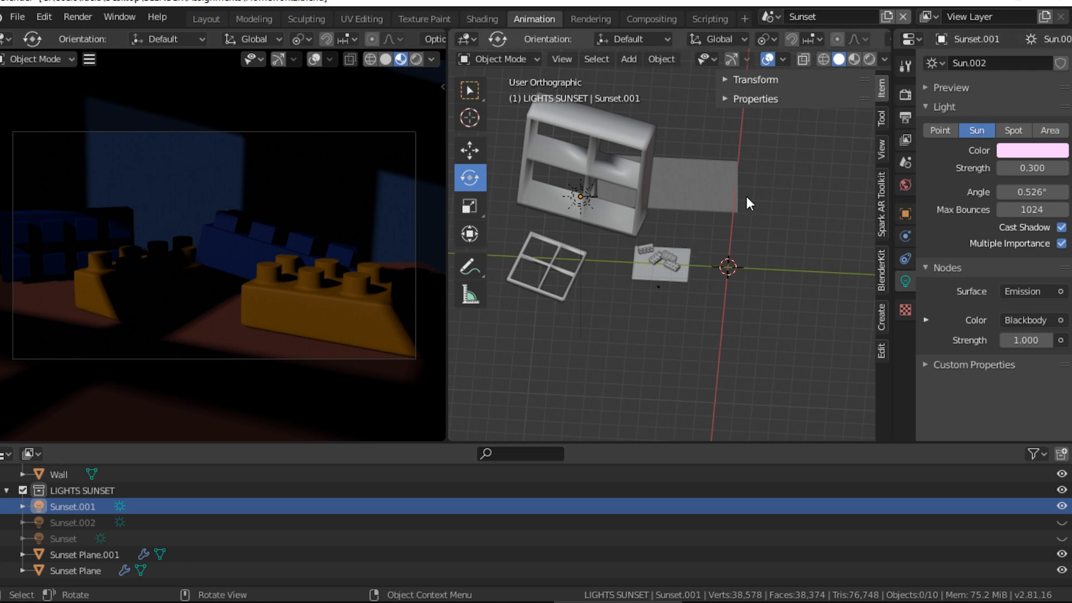
{"action": "middle_click_drag", "start_coordinate": [605, 235], "coordinate": [728, 247]}
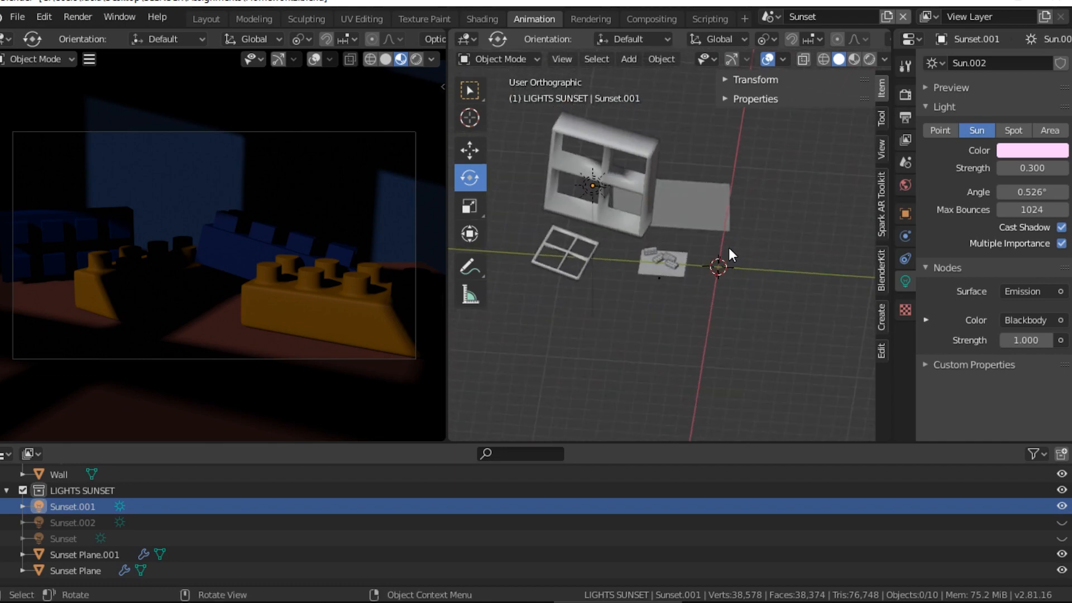
Unhide the Sunset sun light and examine its position relative to the window frame and bricks.
{"action": "left_click", "coordinate": [1039, 539]}
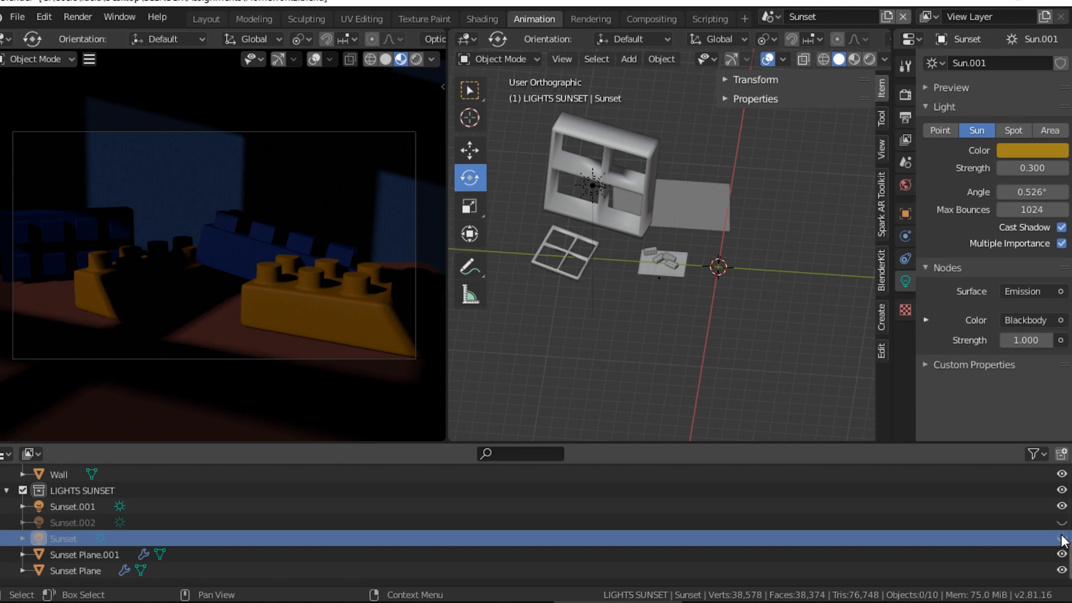
{"action": "left_click", "coordinate": [1062, 538]}
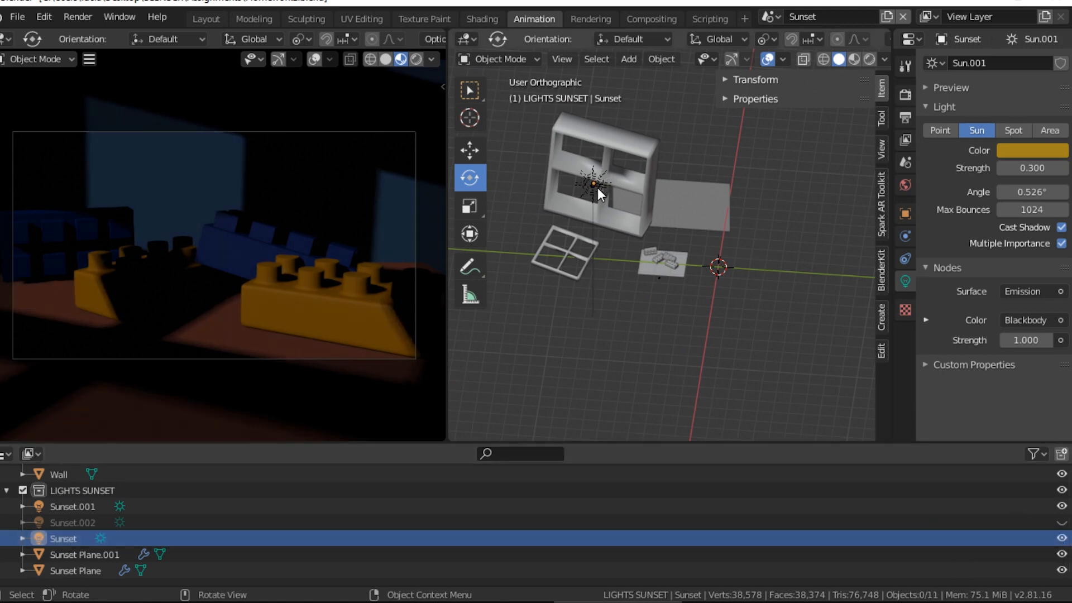
{"action": "middle_click_drag", "start_coordinate": [648, 208], "coordinate": [685, 183]}
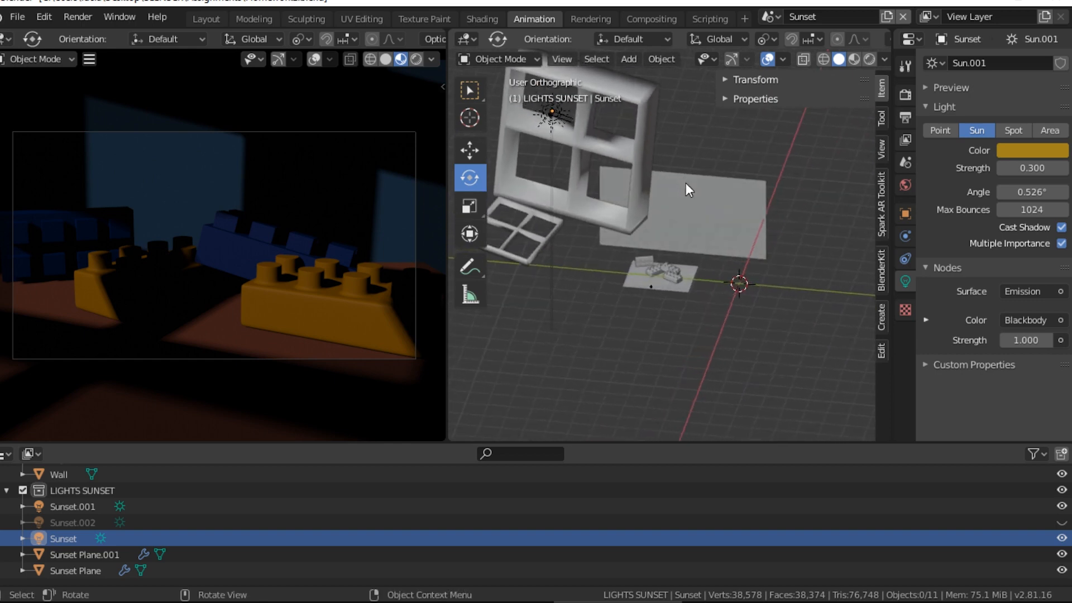
Unhide the Sunset.002 sun light, examine its placement by the window frame, and set the camera view to rendered shading.
{"action": "left_click", "coordinate": [1050, 523]}
{"action": "left_click", "coordinate": [1062, 522]}
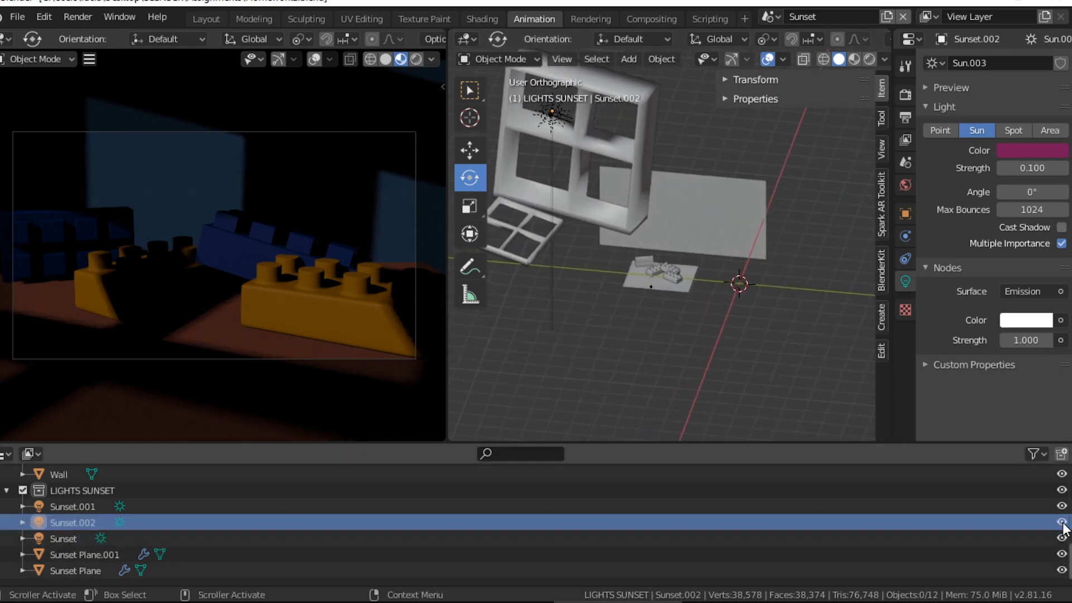
{"action": "middle_click_drag", "start_coordinate": [715, 235], "coordinate": [698, 335]}
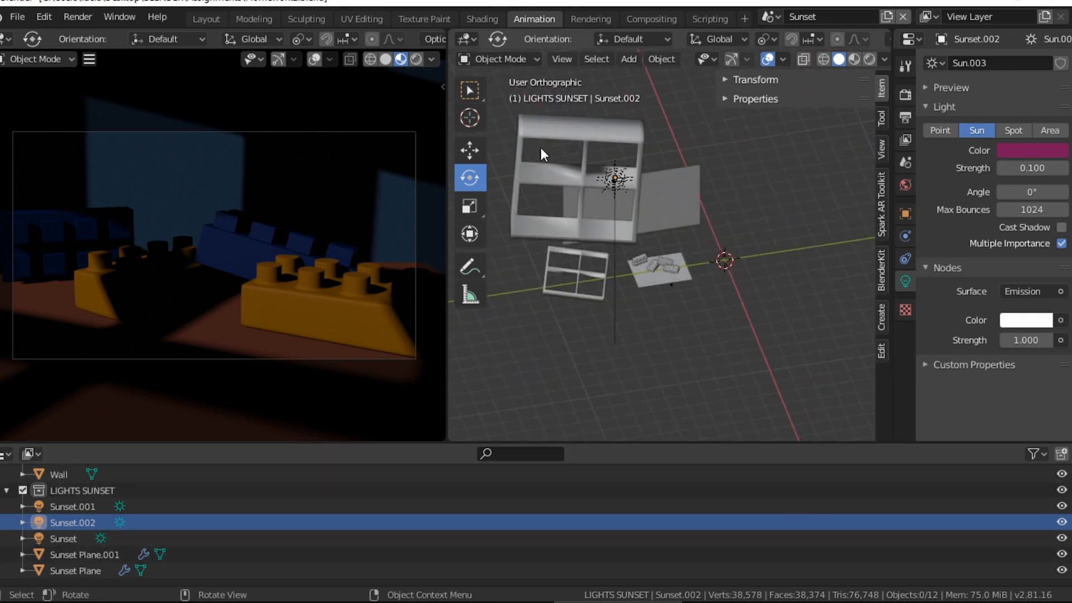
{"action": "left_click", "coordinate": [416, 58]}
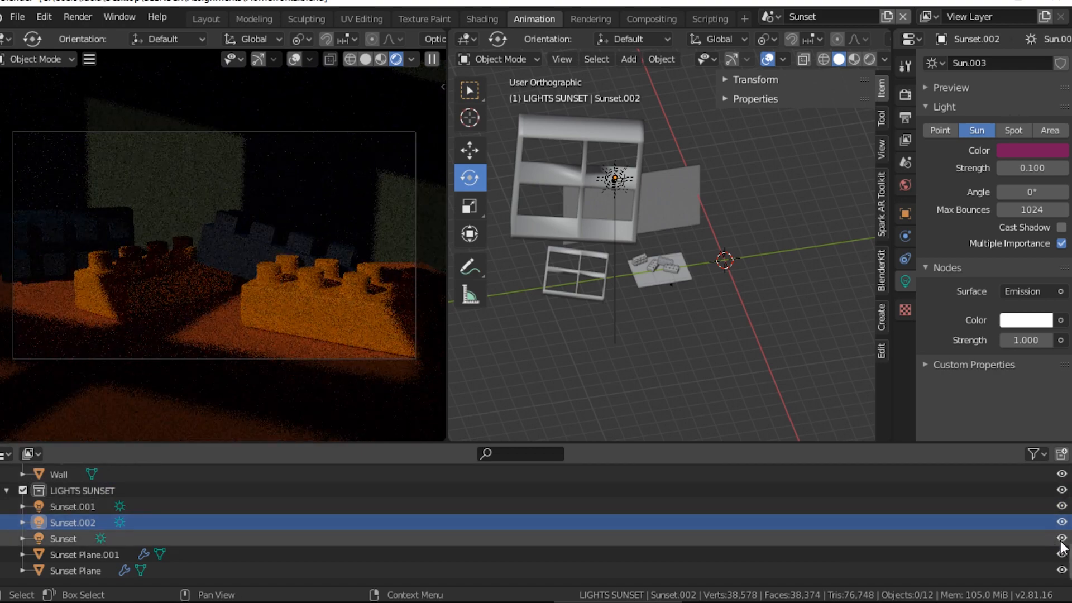
Isolate Sunset.001 to check its light colour, and check the Sunset light's colour with it made visible again.
{"action": "left_click_drag", "start_coordinate": [1062, 526], "coordinate": [1063, 540]}
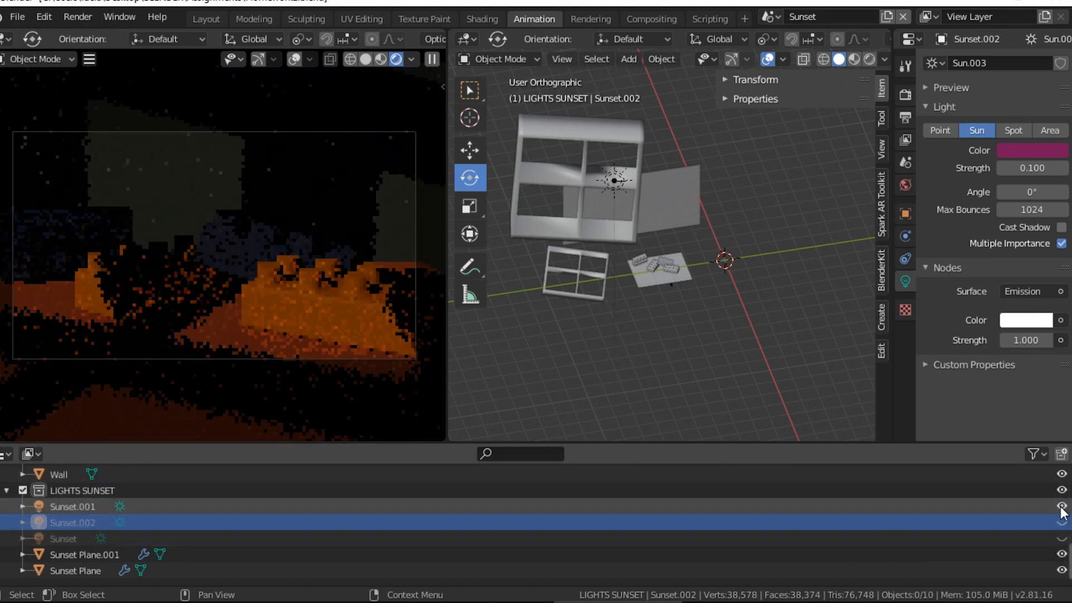
{"action": "left_click", "coordinate": [1034, 507]}
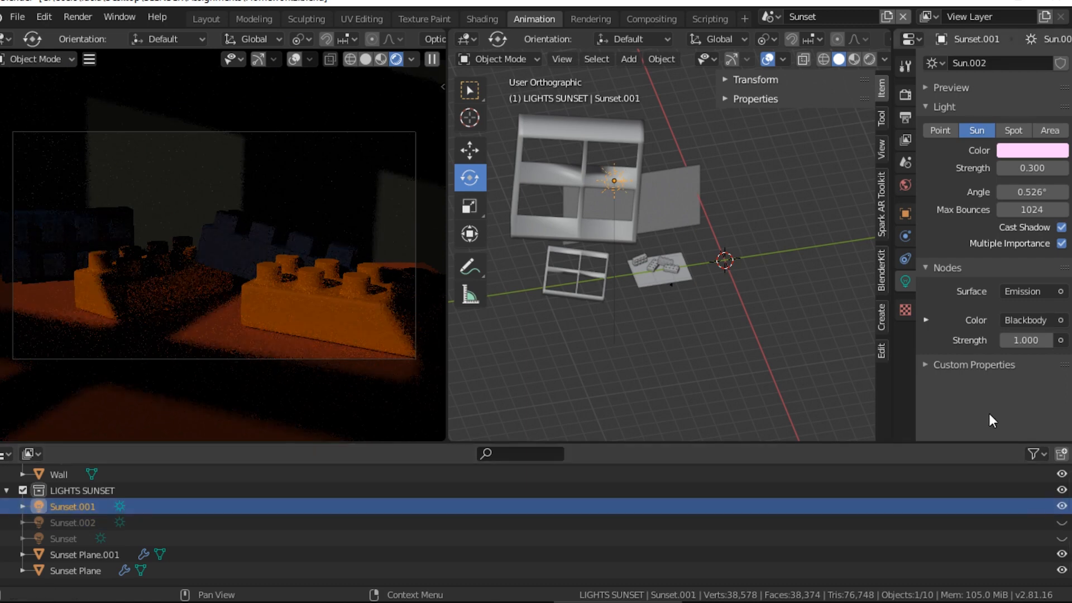
{"action": "left_click", "coordinate": [1011, 153]}
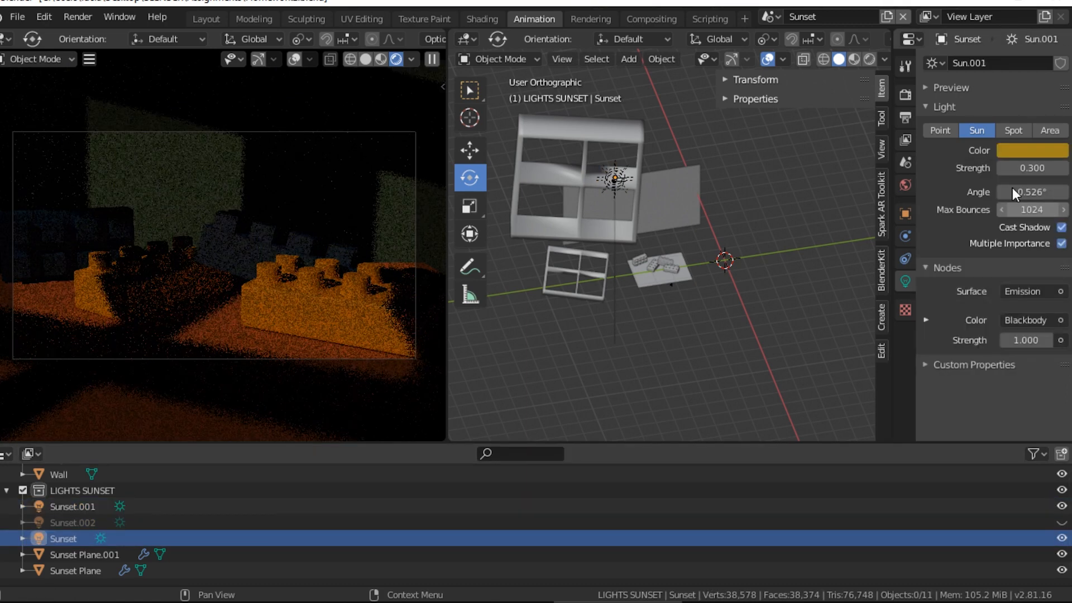
{"action": "left_click", "coordinate": [1013, 151]}
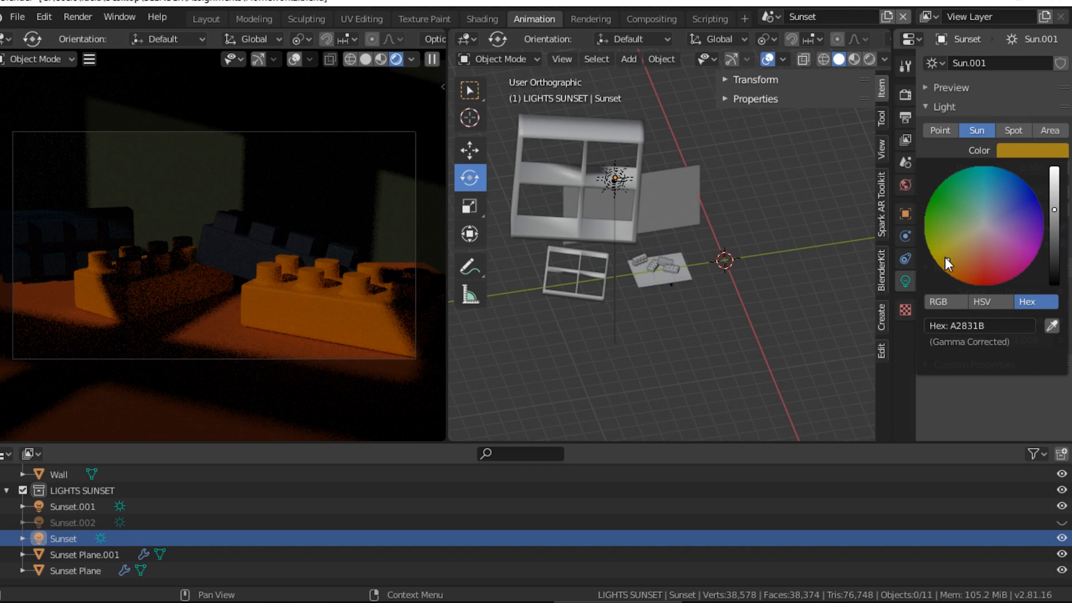
Unhide the Sunset.002 sun light and check its light colour.
{"action": "left_click", "coordinate": [1031, 522]}
{"action": "left_click", "coordinate": [1062, 522]}
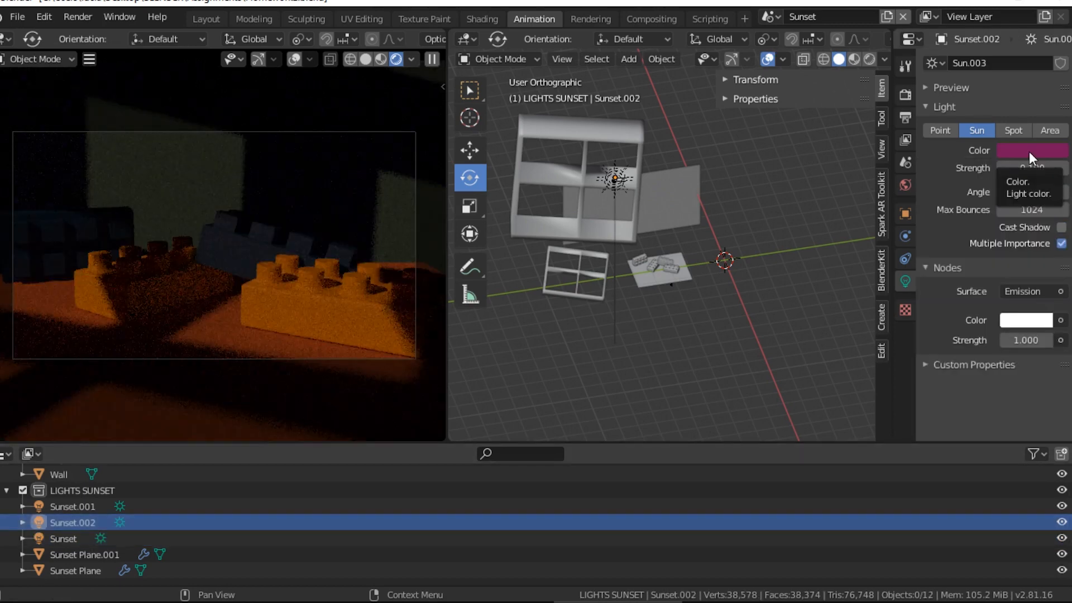
{"action": "left_click", "coordinate": [1030, 152]}
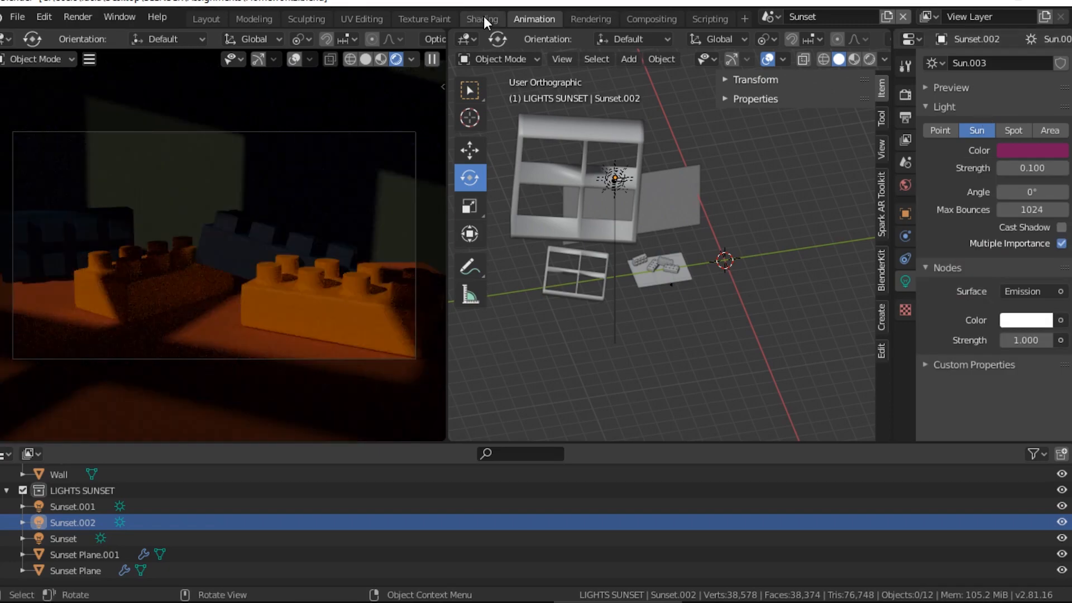
Switch to the Shading workspace and examine Sunset.002's light nodes.
{"action": "left_click", "coordinate": [491, 18]}
{"action": "middle_click_drag", "start_coordinate": [674, 537], "coordinate": [651, 477]}
{"action": "scroll", "coordinate": [651, 477], "scroll_direction": "up", "scroll_amount": 2}
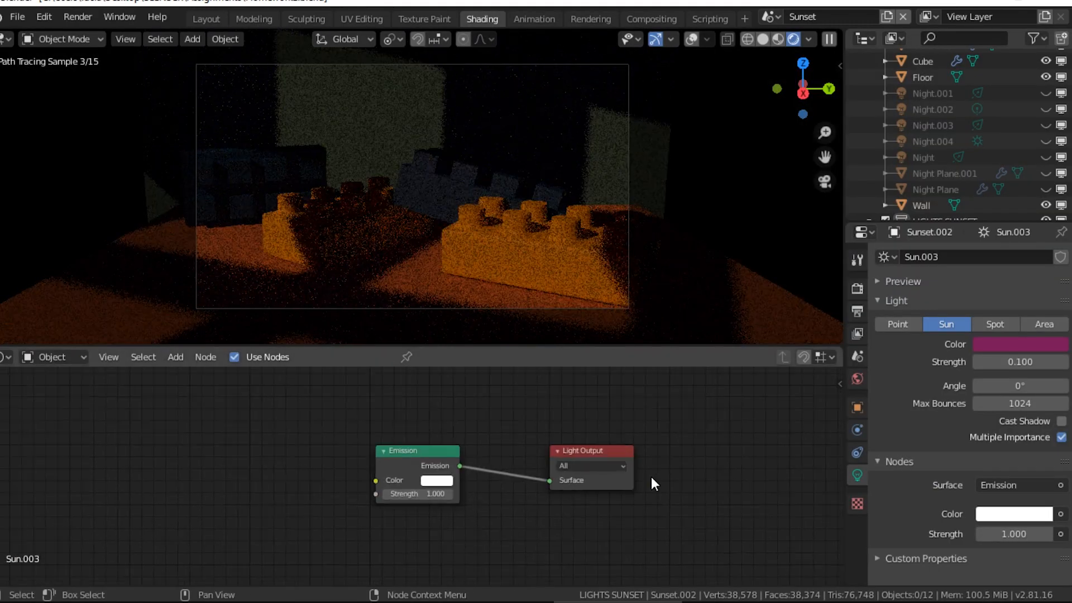
Hide all three sunset sun lights and unhide only Sunset.001 to examine its Blackbody temperature, colour and strength.
{"action": "scroll", "coordinate": [932, 173], "scroll_direction": "down", "scroll_amount": 4}
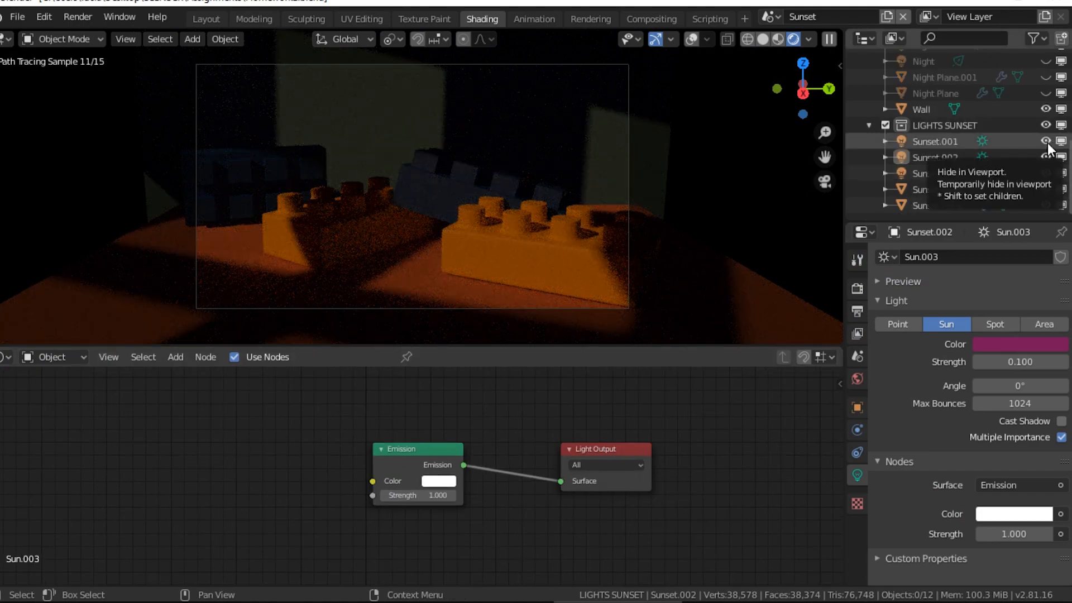
{"action": "left_click_drag", "start_coordinate": [1047, 142], "coordinate": [1047, 158]}
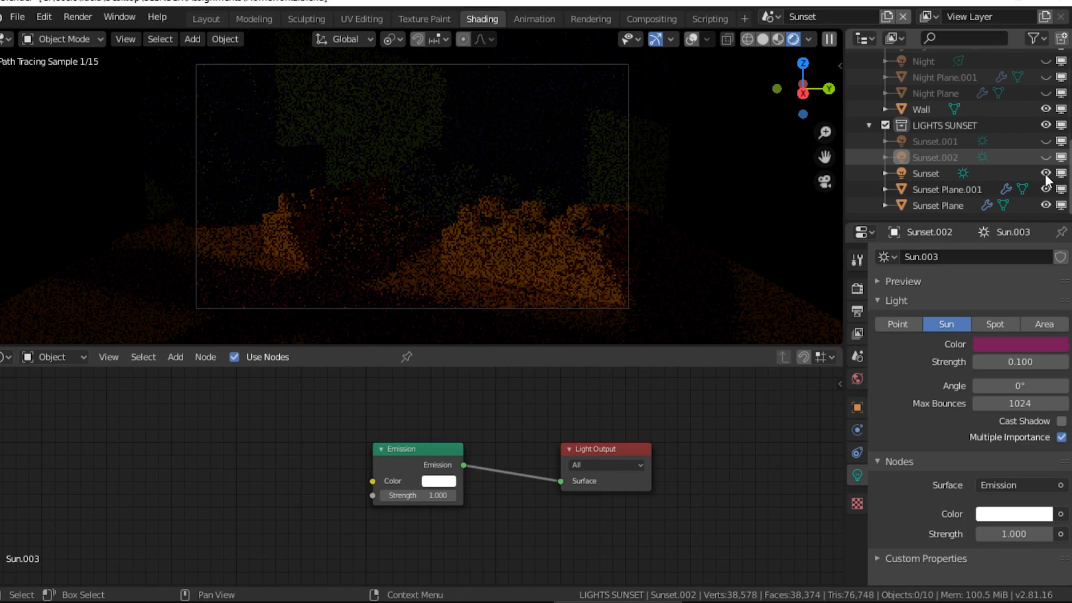
{"action": "left_click", "coordinate": [1046, 173]}
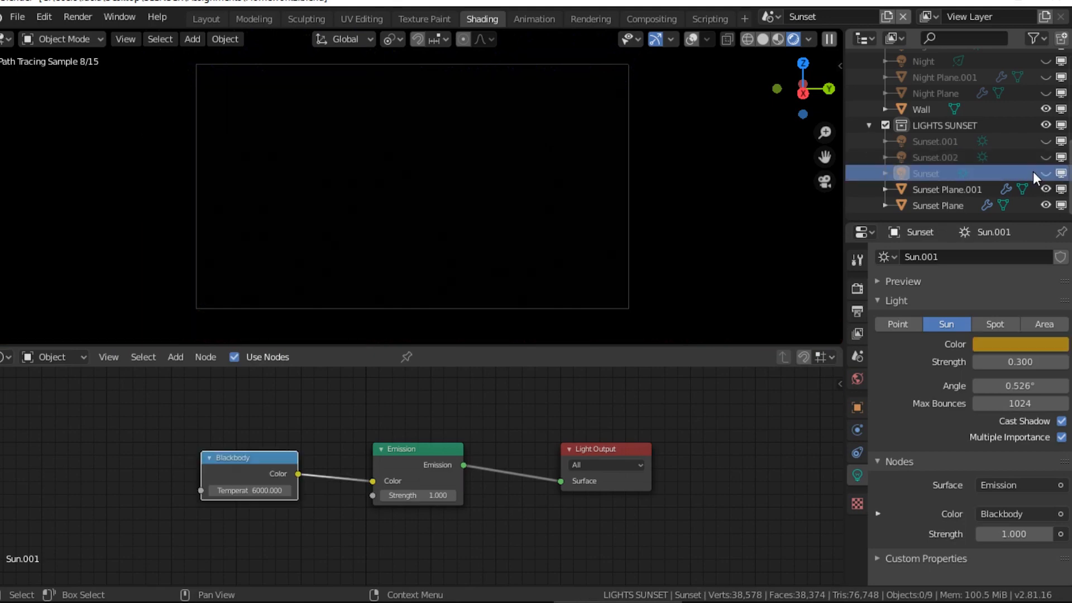
{"action": "left_click", "coordinate": [1046, 141]}
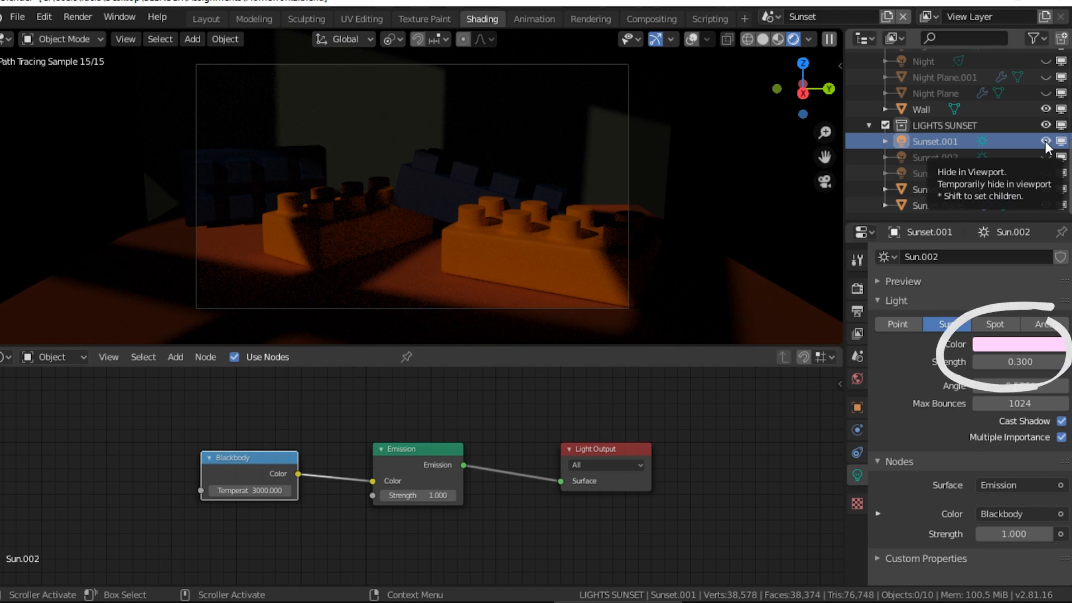
Hide Sunset.001 and isolate the Sunset sun light to examine its Blackbody temperature and light settings.
{"action": "left_click_drag", "start_coordinate": [1046, 141], "coordinate": [1047, 173]}
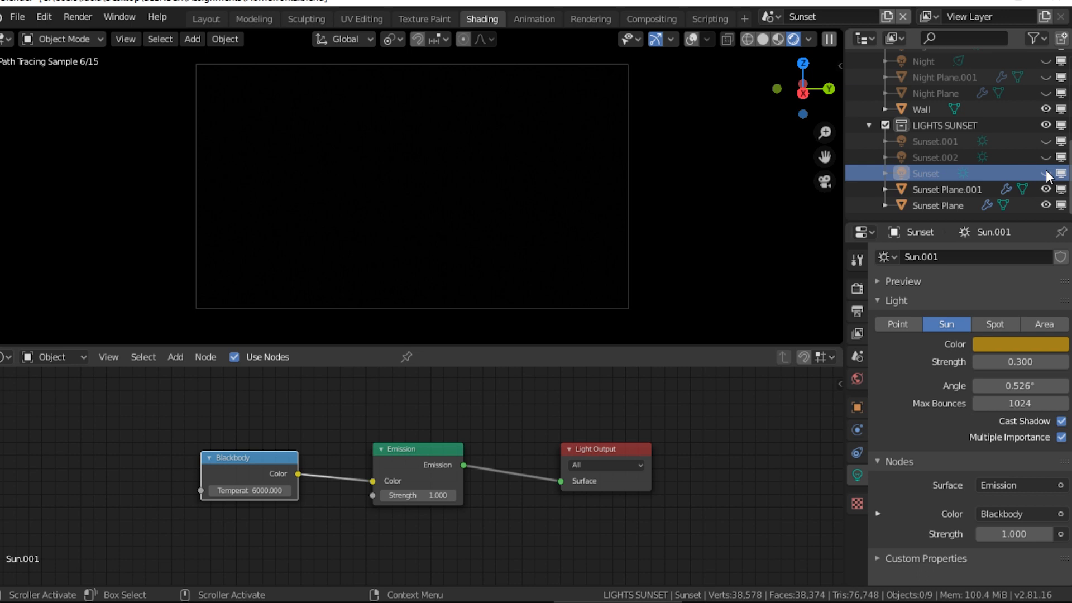
{"action": "left_click", "coordinate": [1046, 173]}
{"action": "left_click", "coordinate": [1046, 141]}
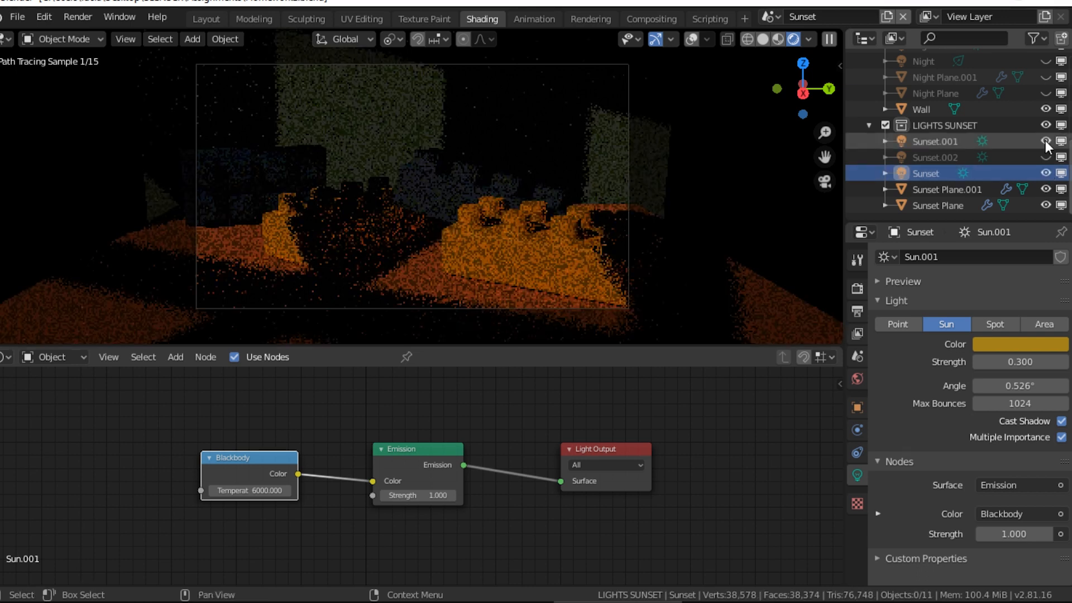
{"action": "left_click", "coordinate": [1045, 141]}
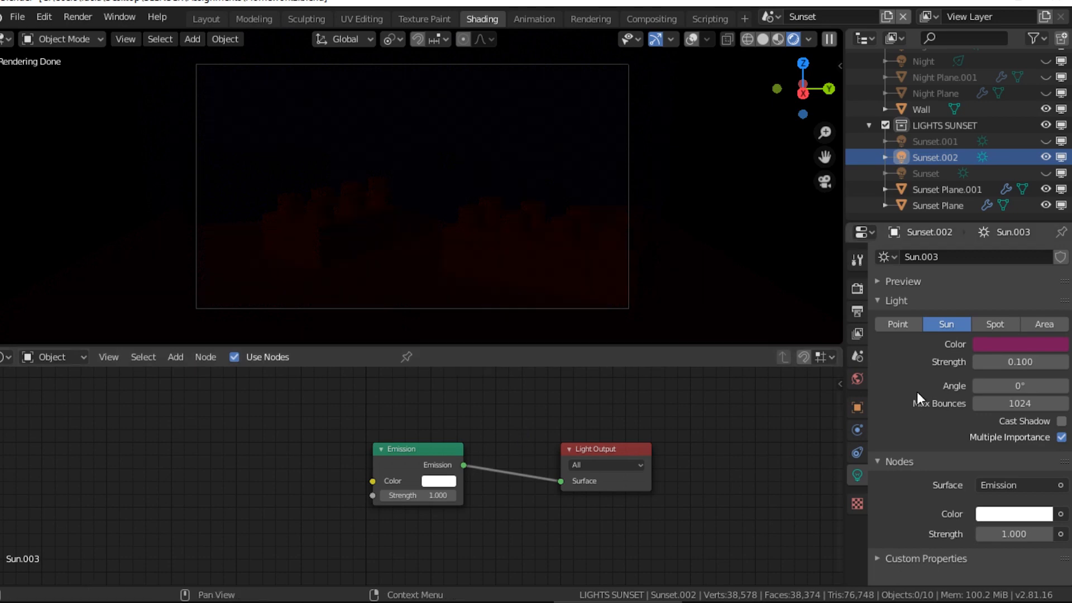
Check the render without Sunset.002, and make Sunset.001, Sunset and Sunset.002 all visible.
{"action": "left_click", "coordinate": [1045, 159]}
{"action": "left_click", "coordinate": [1045, 141]}
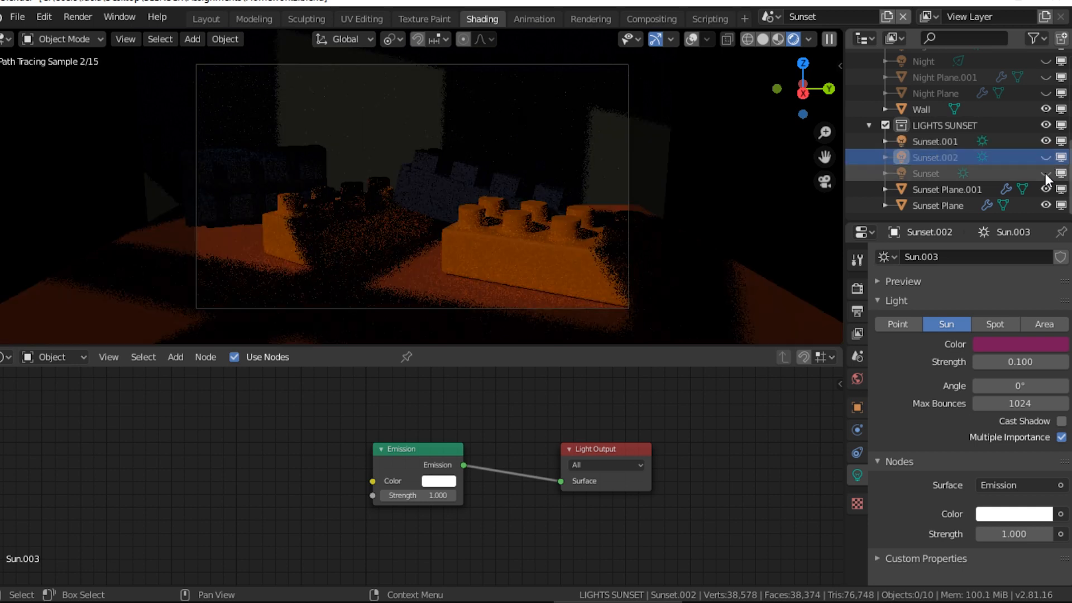
{"action": "left_click_drag", "start_coordinate": [1046, 173], "coordinate": [1045, 157]}
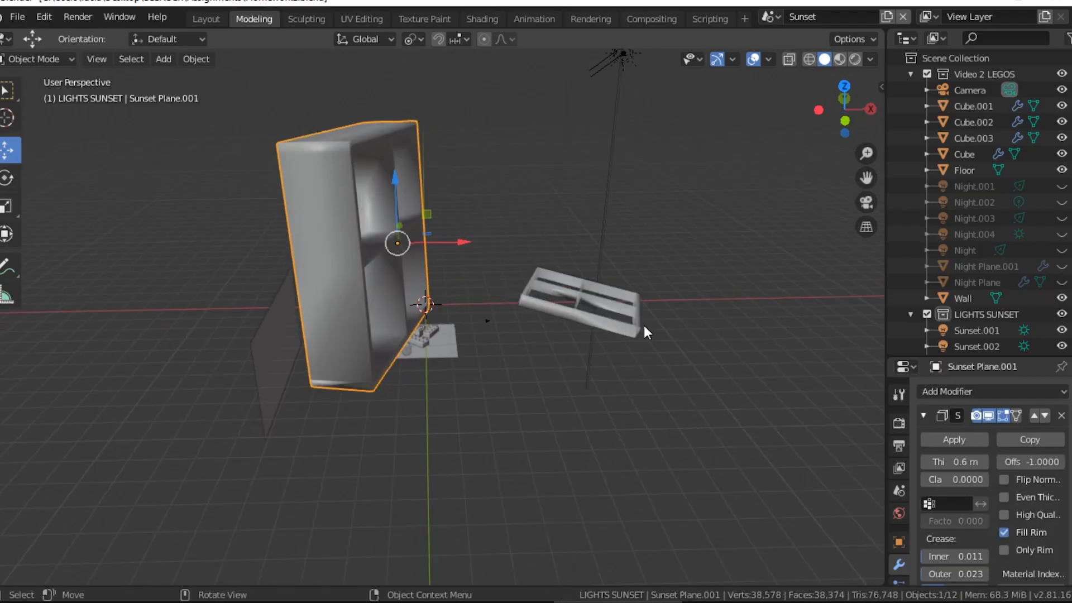
Select the small Sunset Plane window frame and enlarge the Properties editor to show its modifier settings.
{"action": "left_click", "coordinate": [637, 315]}
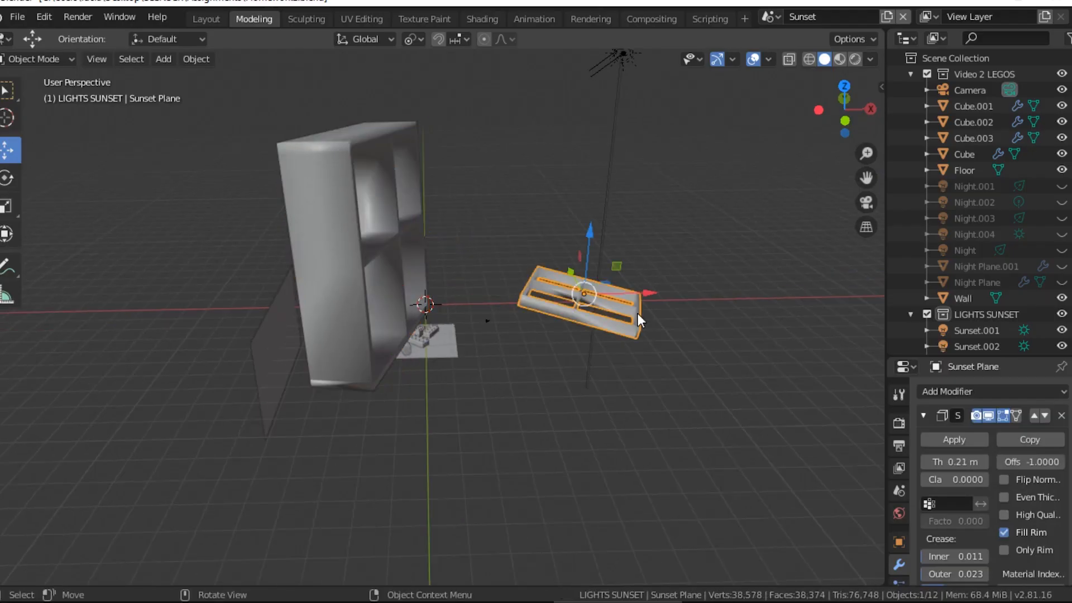
{"action": "middle_click_drag", "start_coordinate": [637, 314], "coordinate": [619, 363]}
{"action": "left_click_drag", "start_coordinate": [949, 357], "coordinate": [938, 196]}
{"action": "left_click_drag", "start_coordinate": [892, 278], "coordinate": [805, 279]}
Add a cube at the world origin and scale it up about 17.6 times.
{"action": "middle_click_drag", "start_coordinate": [536, 363], "coordinate": [476, 313]}
{"action": "key", "text": "shift+a"}
{"action": "left_click", "coordinate": [562, 308]}
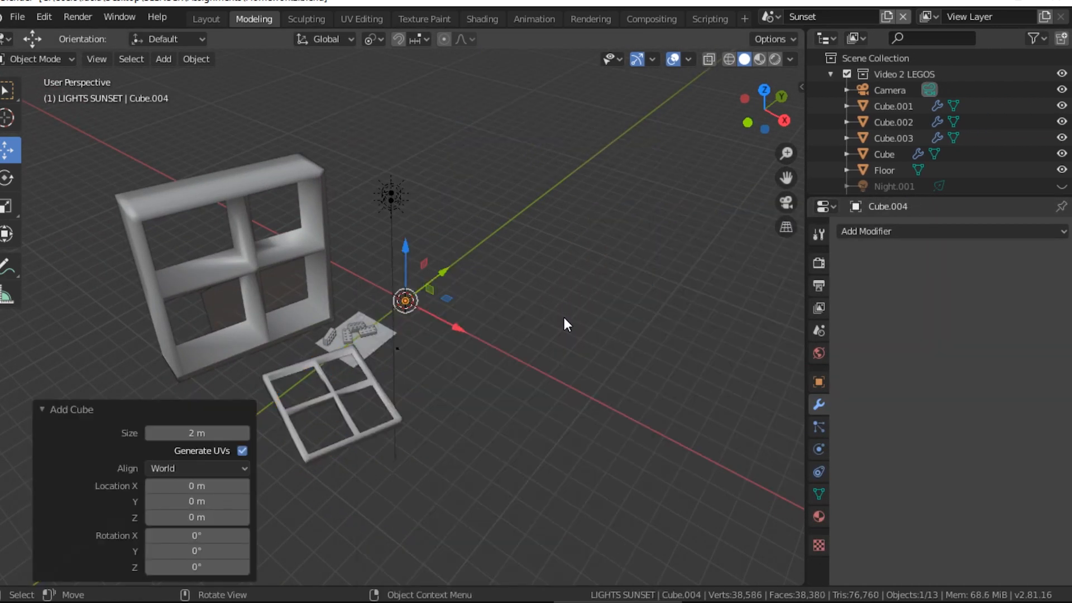
{"action": "scroll", "coordinate": [413, 327], "scroll_direction": "down", "scroll_amount": 3}
{"action": "key", "text": "s"}
{"action": "left_click", "coordinate": [461, 345]}
Rotate the new cube about its vertical axis.
{"action": "key", "text": "r"}
{"action": "right_click", "coordinate": [433, 353]}
{"action": "left_click", "coordinate": [7, 178]}
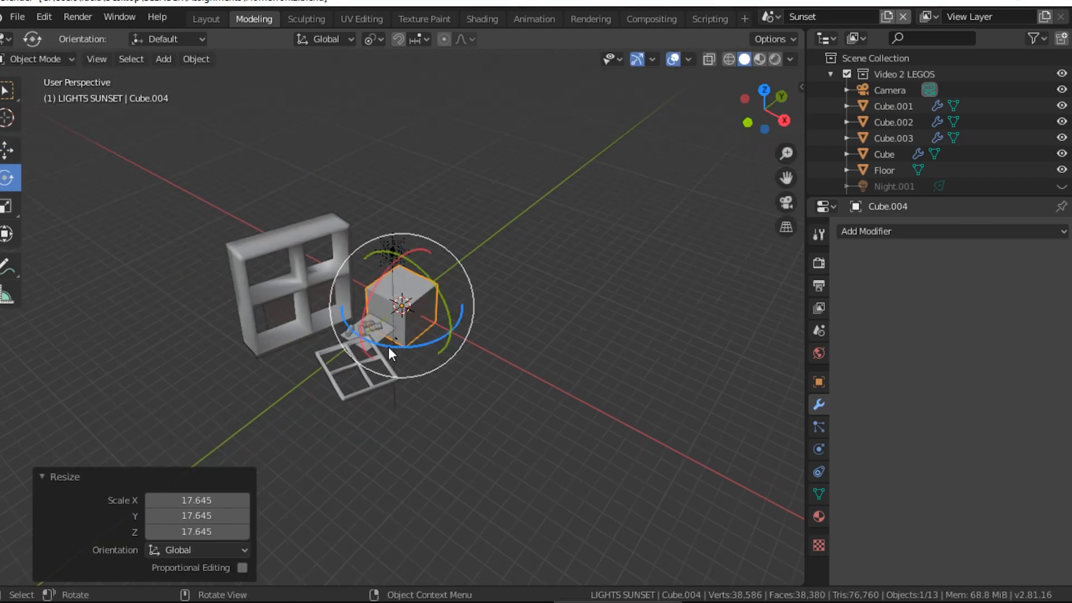
{"action": "left_click_drag", "start_coordinate": [389, 350], "coordinate": [447, 336]}
Stretch the cube about 2.4 times along Z and narrow it along X.
{"action": "left_click", "coordinate": [6, 150]}
{"action": "middle_click_drag", "start_coordinate": [313, 355], "coordinate": [399, 312]}
{"action": "key", "text": "s"}
{"action": "key", "text": "z"}
{"action": "left_click", "coordinate": [393, 289]}
{"action": "key", "text": "s"}
{"action": "key", "text": "x"}
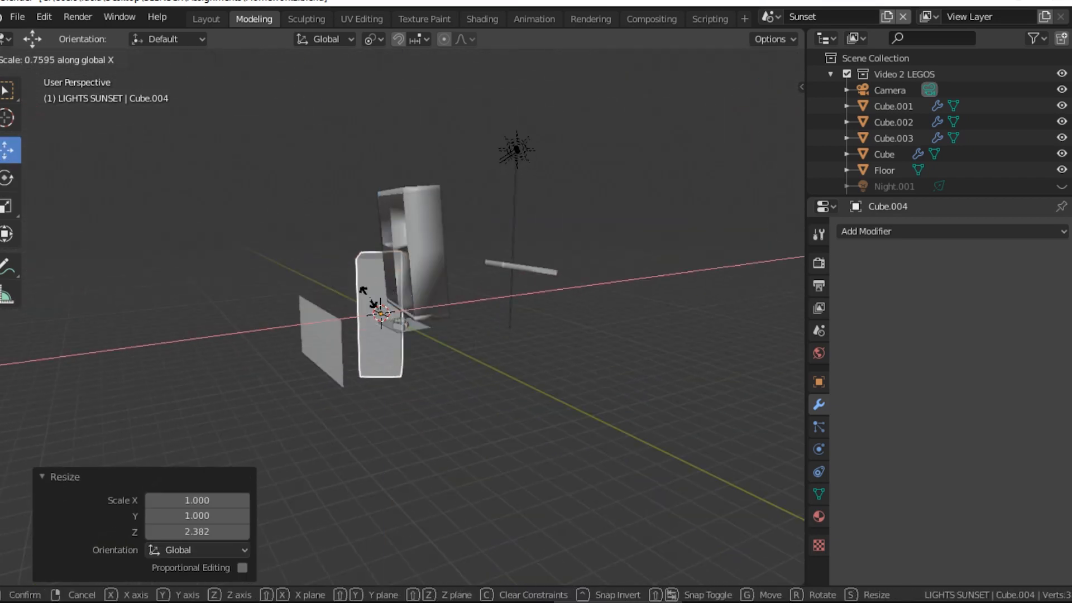
{"action": "left_click", "coordinate": [382, 314]}
Stretch the block about 5.9 times along Y and adjust its thickness along X.
{"action": "key", "text": "s"}
{"action": "key", "text": "y"}
{"action": "left_click", "coordinate": [390, 310]}
{"action": "key", "text": "s"}
{"action": "key", "text": "x"}
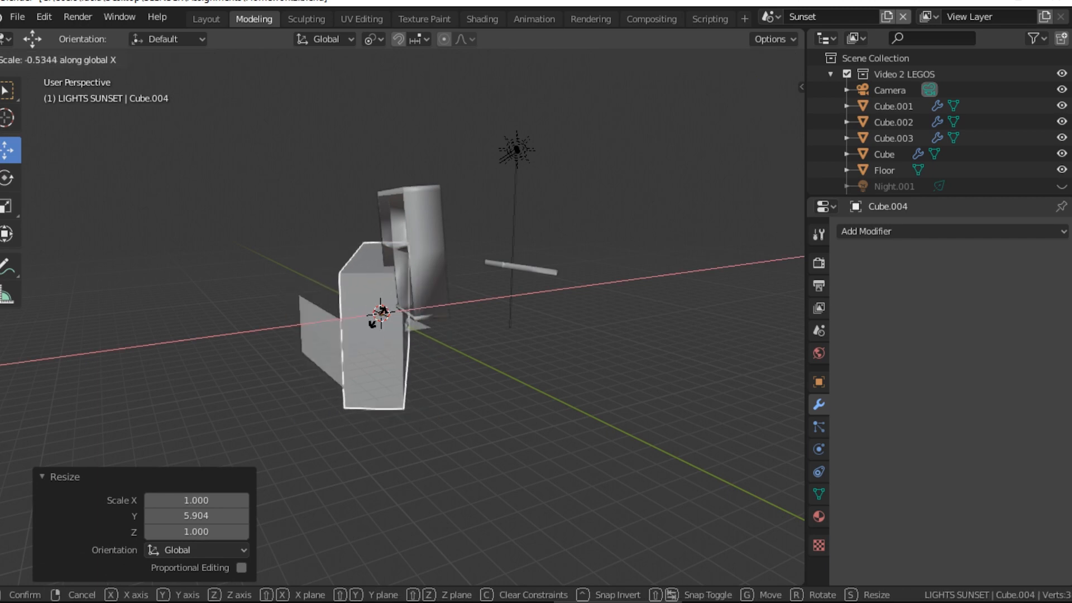
{"action": "left_click", "coordinate": [385, 278]}
Move the block away from the world origin along the X axis.
{"action": "middle_click_drag", "start_coordinate": [386, 278], "coordinate": [421, 323]}
{"action": "left_click_drag", "start_coordinate": [422, 316], "coordinate": [491, 322]}
{"action": "middle_click_drag", "start_coordinate": [491, 322], "coordinate": [413, 305]}
Enter Edit Mode on the block and add two vertical loop cuts dividing its wide face into three columns.
{"action": "key", "text": "Tab"}
{"action": "key", "text": "ctrl+r"}
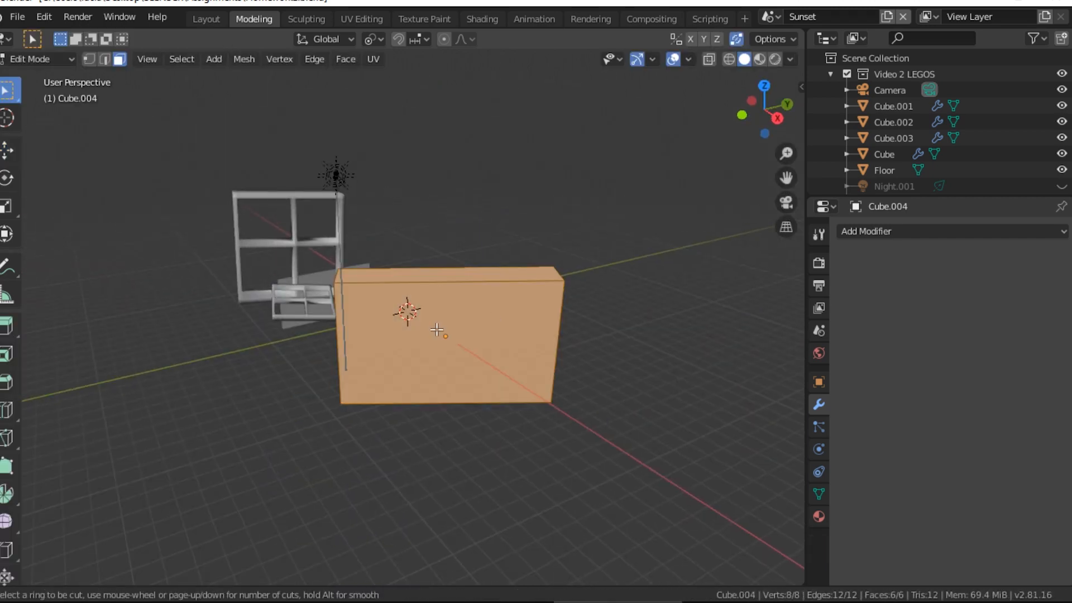
{"action": "left_click", "coordinate": [439, 287]}
{"action": "left_click", "coordinate": [384, 288]}
{"action": "key", "text": "ctrl+r"}
{"action": "left_click", "coordinate": [462, 290]}
{"action": "left_click", "coordinate": [462, 291]}
Add two horizontal loop cuts dividing the block's wide face into three rows.
{"action": "key", "text": "ctrl+r"}
{"action": "left_click", "coordinate": [345, 330]}
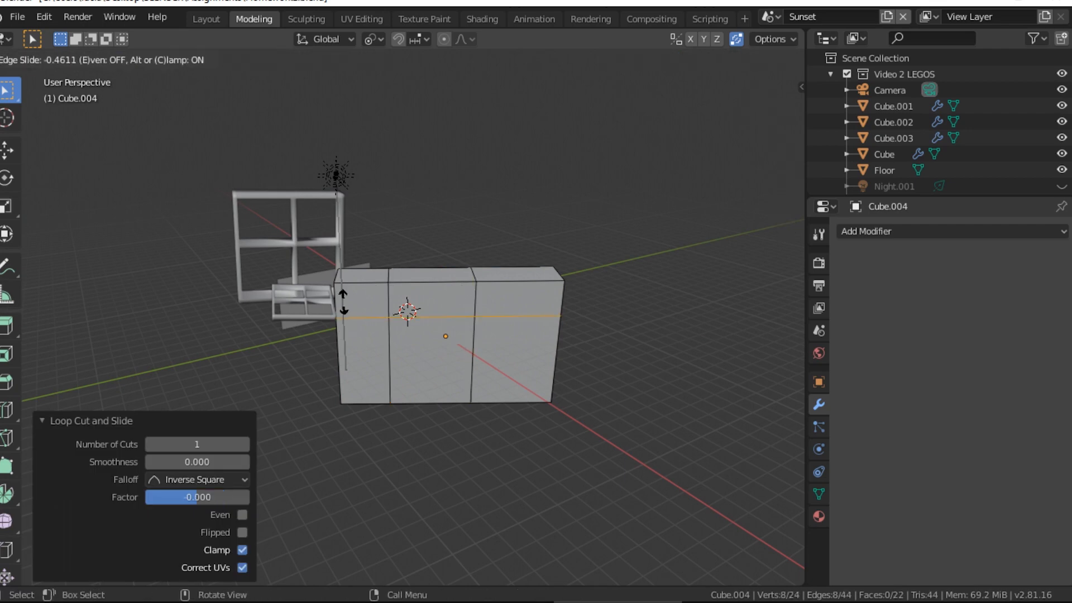
{"action": "left_click", "coordinate": [345, 302]}
{"action": "key", "text": "ctrl+r"}
{"action": "left_click", "coordinate": [346, 364]}
{"action": "left_click", "coordinate": [346, 364]}
Add a loop cut through the block's thickness and narrow vertical loops paired with the two existing vertical cuts.
{"action": "key", "text": "ctrl+r"}
{"action": "left_click", "coordinate": [473, 274]}
{"action": "right_click", "coordinate": [473, 275]}
{"action": "key", "text": "ctrl+r"}
{"action": "left_click", "coordinate": [468, 284]}
{"action": "left_click", "coordinate": [503, 285]}
{"action": "key", "text": "ctrl+r"}
{"action": "left_click", "coordinate": [417, 297]}
{"action": "left_click", "coordinate": [383, 298]}
Add further horizontal loop cuts across the block's middle row.
{"action": "key", "text": "ctrl+r"}
{"action": "left_click", "coordinate": [339, 329]}
{"action": "left_click", "coordinate": [339, 310]}
{"action": "key", "text": "ctrl+r"}
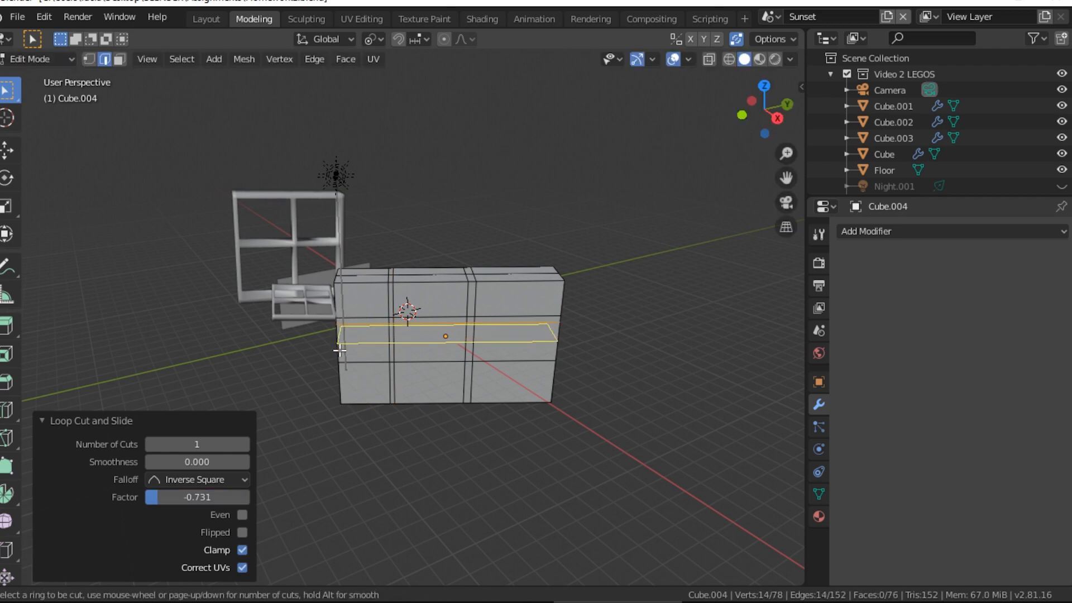
{"action": "left_click", "coordinate": [339, 348]}
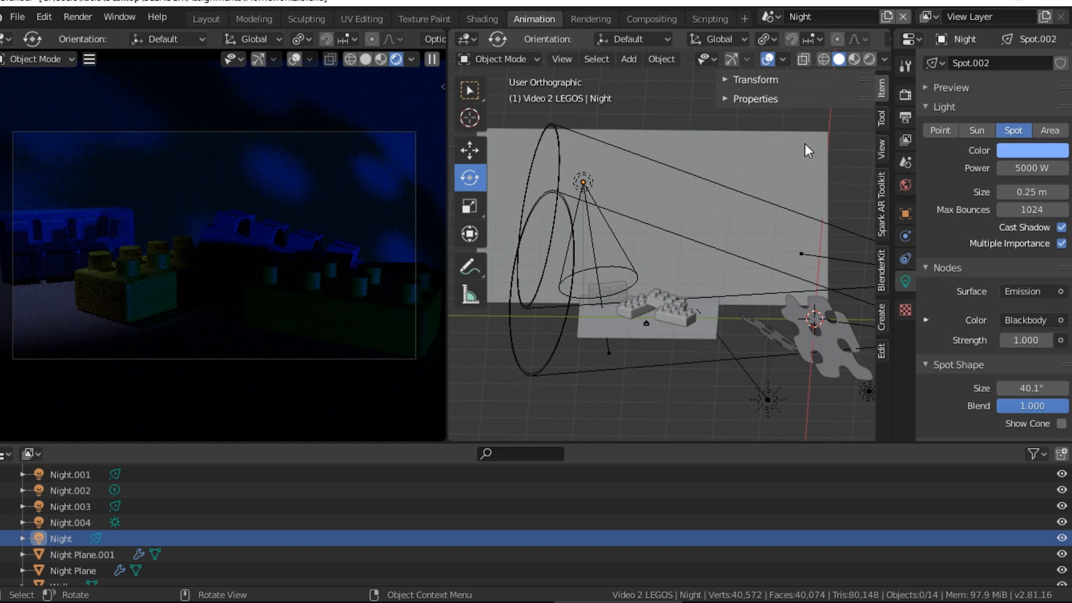
Check the list of available scenes and set the Night scene's camera view to material preview shading.
{"action": "left_click", "coordinate": [773, 16]}
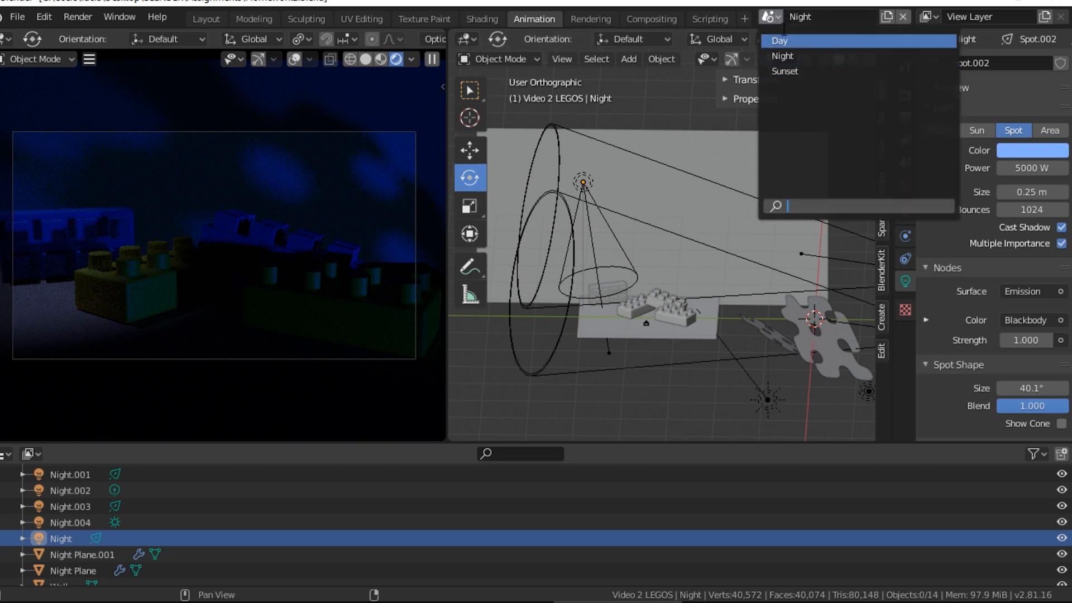
{"action": "left_click", "coordinate": [782, 18]}
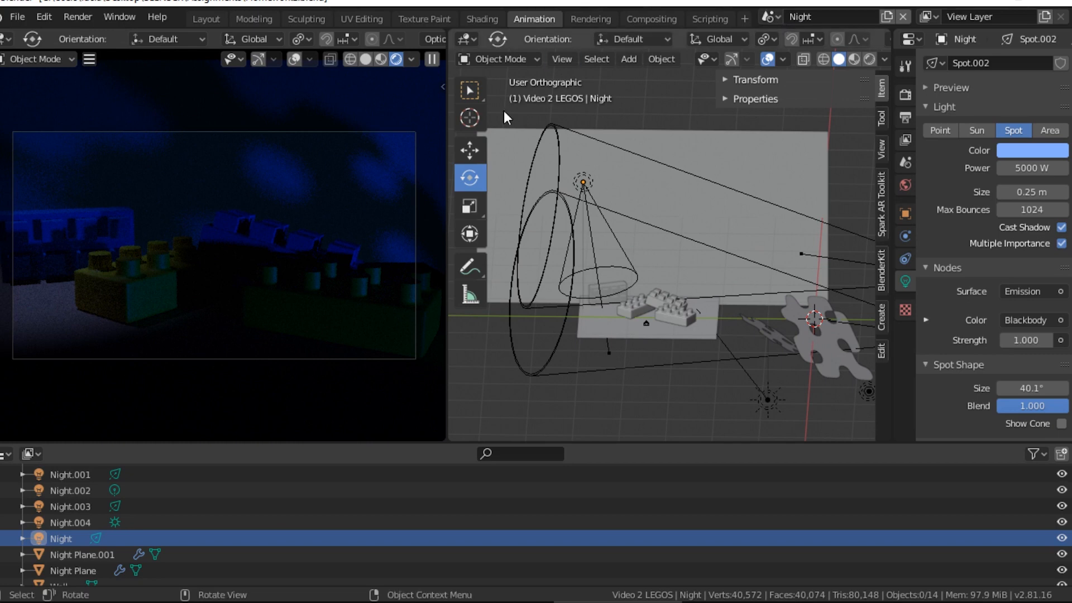
{"action": "left_click", "coordinate": [381, 59]}
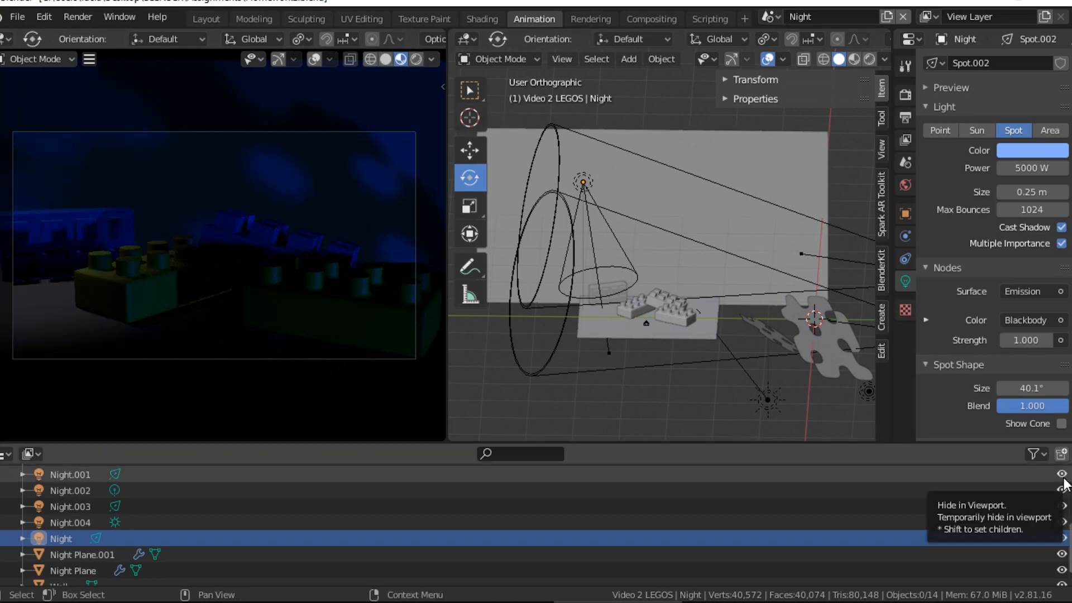
Hide the Night.001, Night.002, Night.003, Night.004 and Night lights.
{"action": "left_click", "coordinate": [1062, 474]}
{"action": "left_click", "coordinate": [1062, 490]}
{"action": "left_click", "coordinate": [1062, 506]}
{"action": "left_click", "coordinate": [1063, 522]}
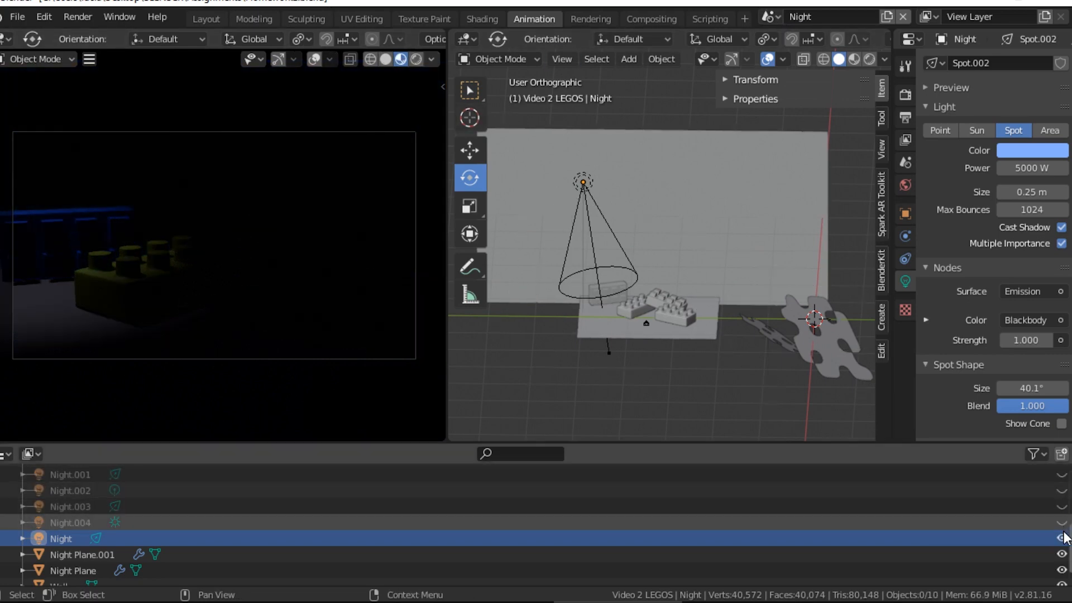
{"action": "left_click", "coordinate": [1062, 538]}
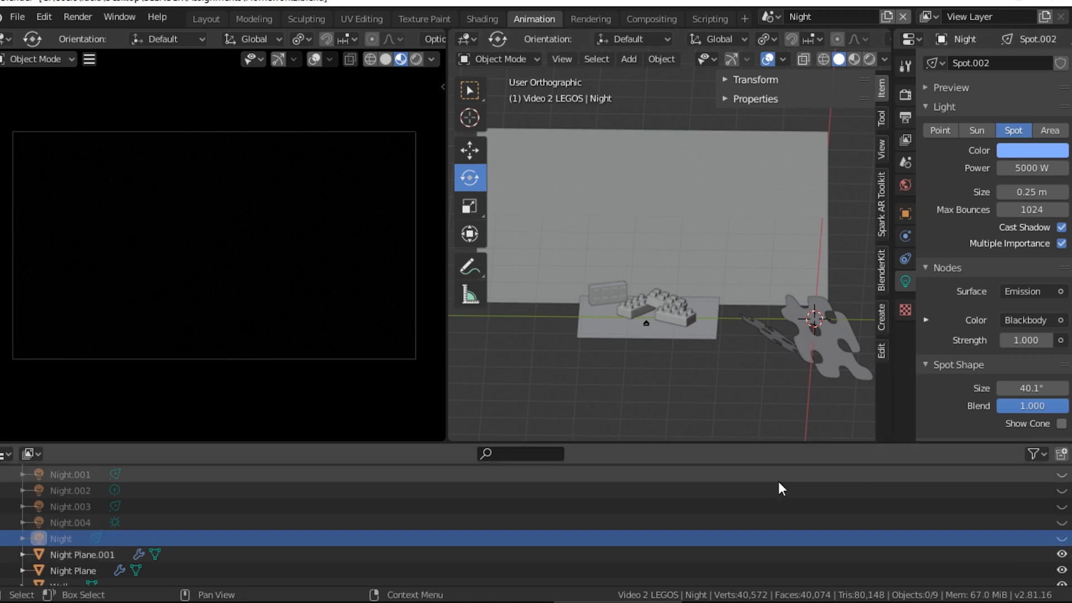
Unhide only the Night spot light and examine its placement above the bricks.
{"action": "scroll", "coordinate": [782, 391], "scroll_direction": "down", "scroll_amount": 3}
{"action": "left_click", "coordinate": [1061, 538]}
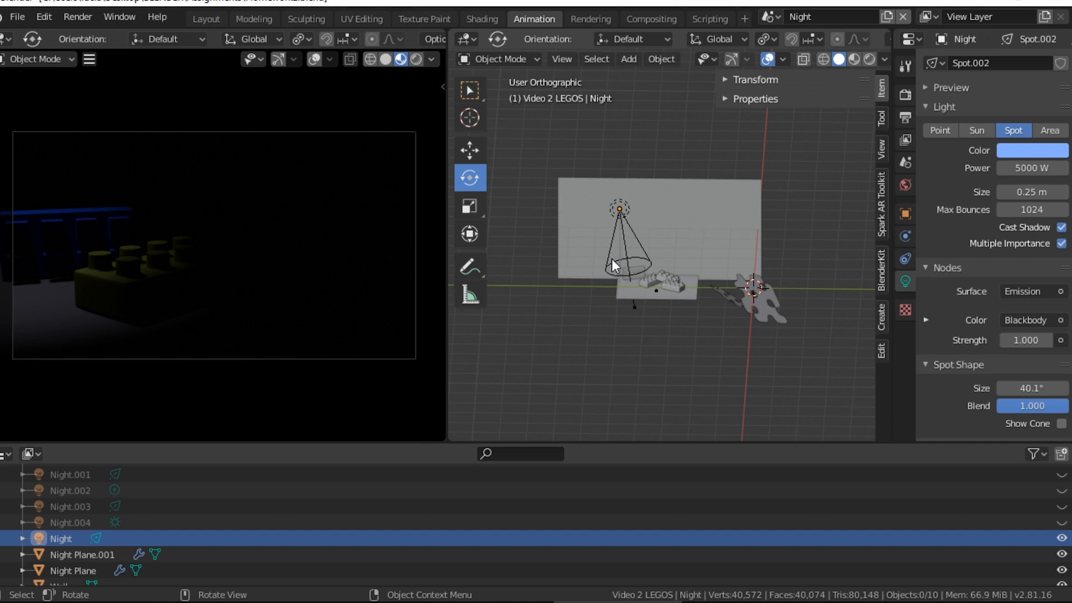
{"action": "mouse_move", "coordinate": [592, 343]}
{"action": "middle_mouse_down"}
{"action": "mouse_move", "coordinate": [665, 368]}
{"action": "mouse_move", "coordinate": [703, 334]}
{"action": "mouse_move", "coordinate": [628, 291]}
{"action": "mouse_move", "coordinate": [622, 346]}
{"action": "mouse_move", "coordinate": [586, 346]}
{"action": "middle_mouse_up"}
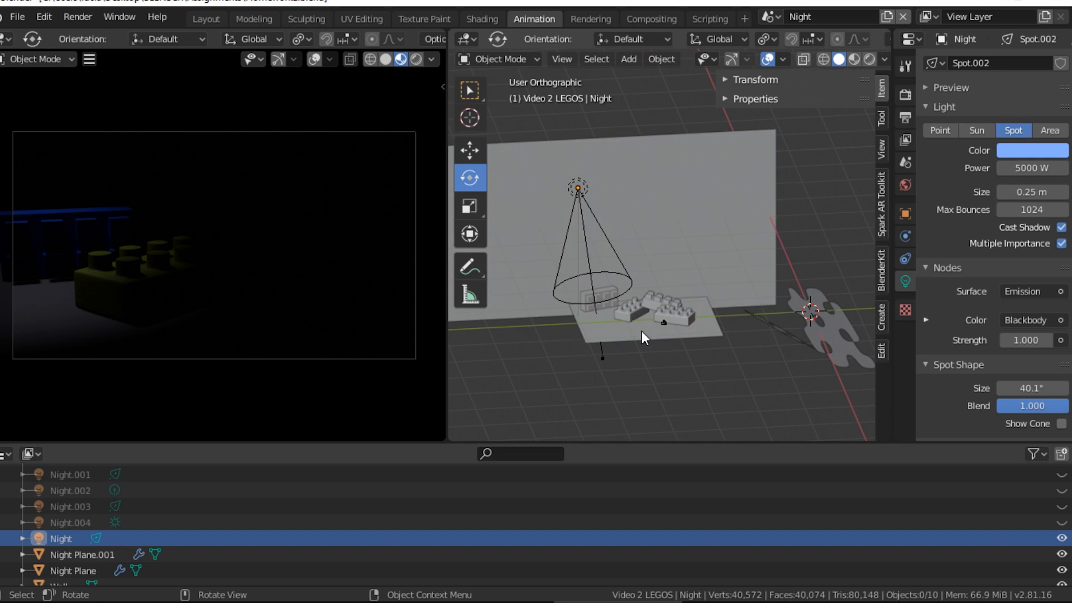
Unhide the Night.001 spot light and toggle its visibility to compare its contribution to the brick scene.
{"action": "left_click", "coordinate": [832, 480]}
{"action": "left_click", "coordinate": [1061, 474]}
{"action": "middle_click_drag", "start_coordinate": [732, 291], "coordinate": [762, 323]}
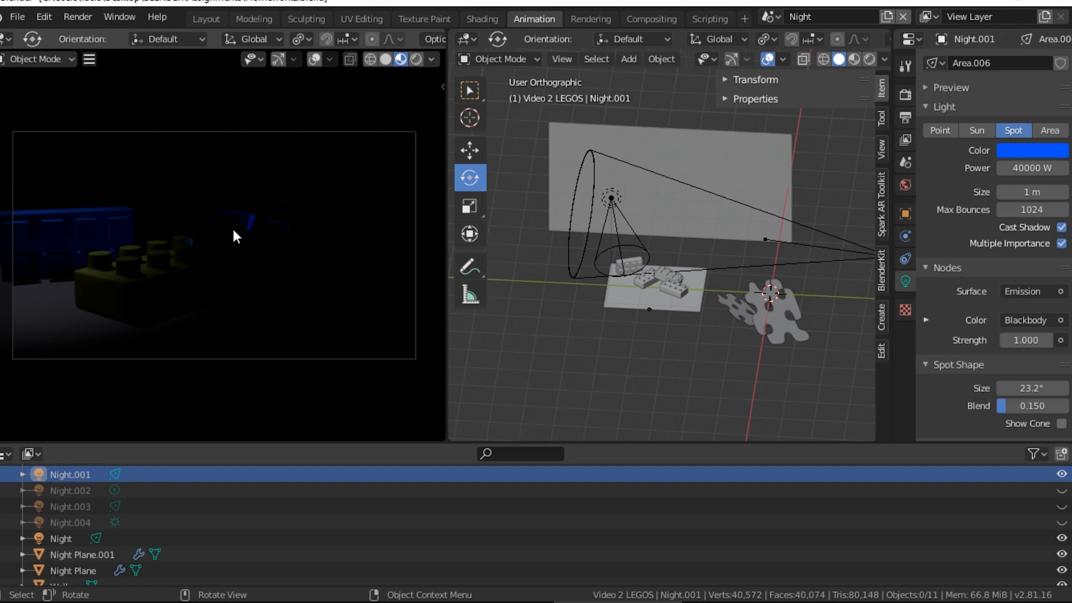
{"action": "left_click", "coordinate": [1062, 474]}
{"action": "left_click", "coordinate": [1061, 474]}
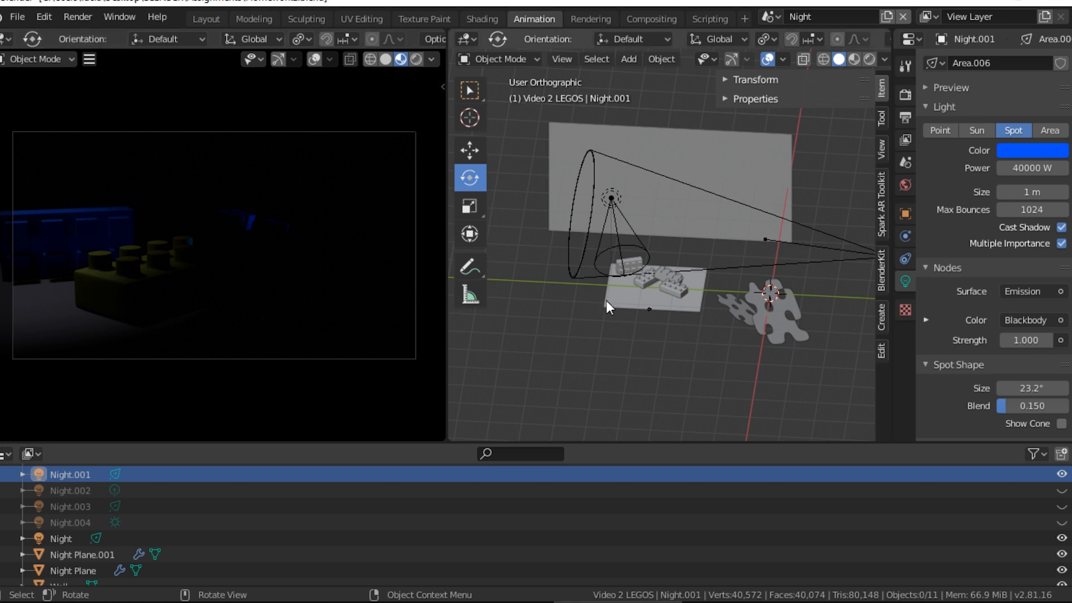
Unhide the Night.003 spot light, examine its placement, and toggle its visibility to compare its effect.
{"action": "left_click", "coordinate": [1033, 506]}
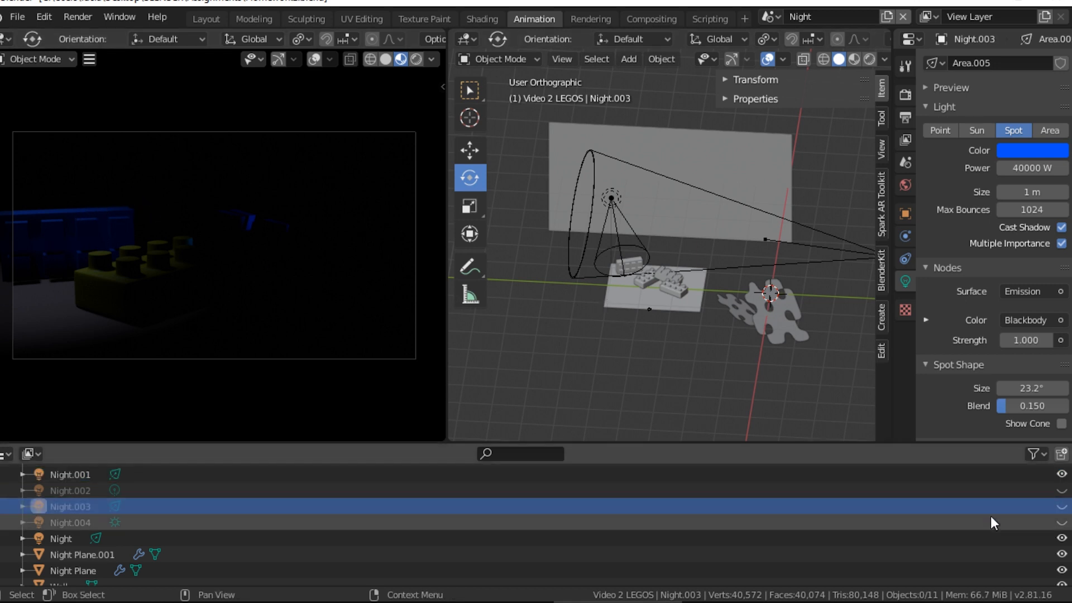
{"action": "left_click", "coordinate": [1062, 507]}
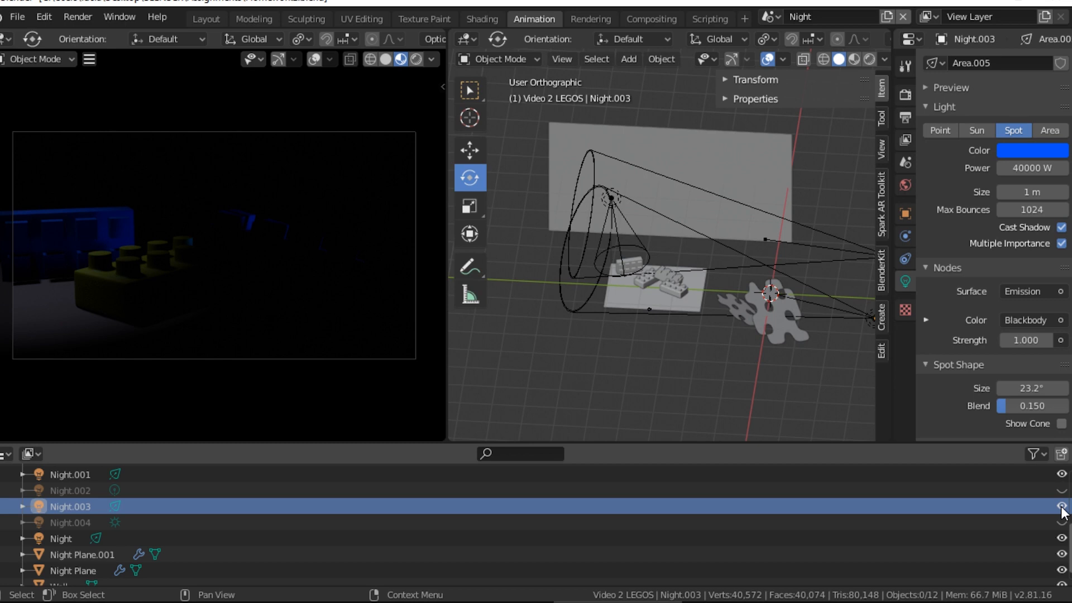
{"action": "middle_click_drag", "start_coordinate": [838, 316], "coordinate": [727, 370]}
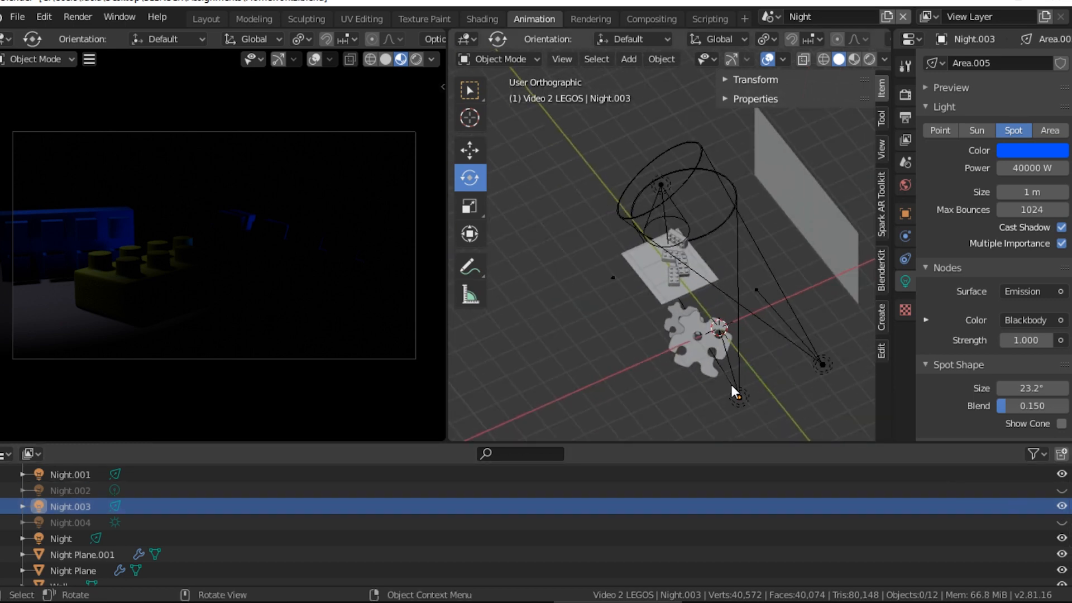
{"action": "left_click", "coordinate": [737, 400]}
{"action": "middle_click_drag", "start_coordinate": [629, 380], "coordinate": [720, 357]}
{"action": "left_click", "coordinate": [1062, 506]}
{"action": "left_click", "coordinate": [1061, 507]}
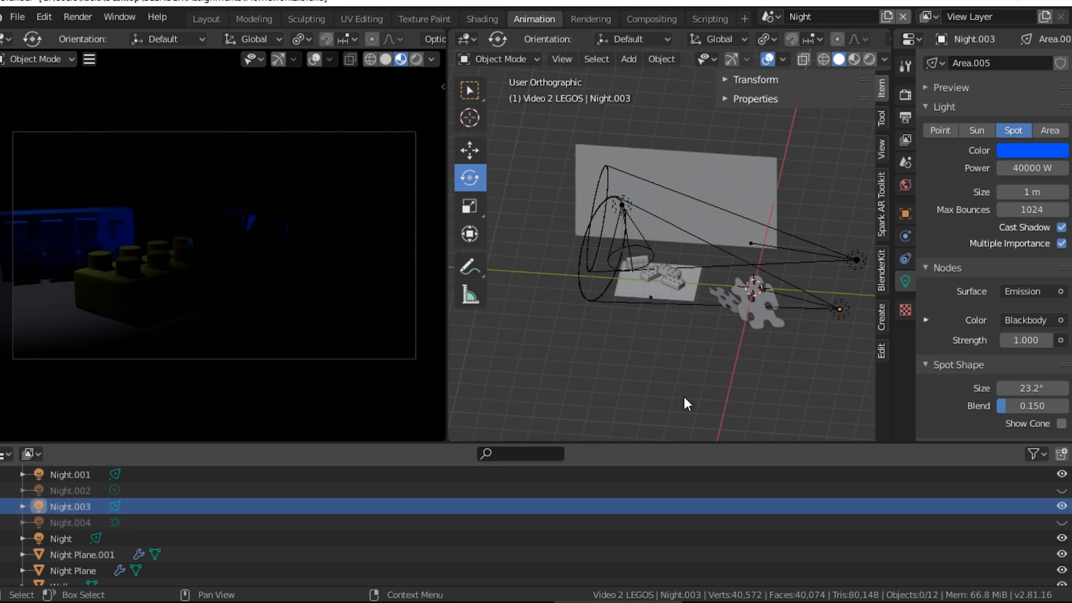
Unhide the Night.002 point light and examine its placement behind the cut-out planes.
{"action": "left_click", "coordinate": [999, 490]}
{"action": "left_click", "coordinate": [1061, 490]}
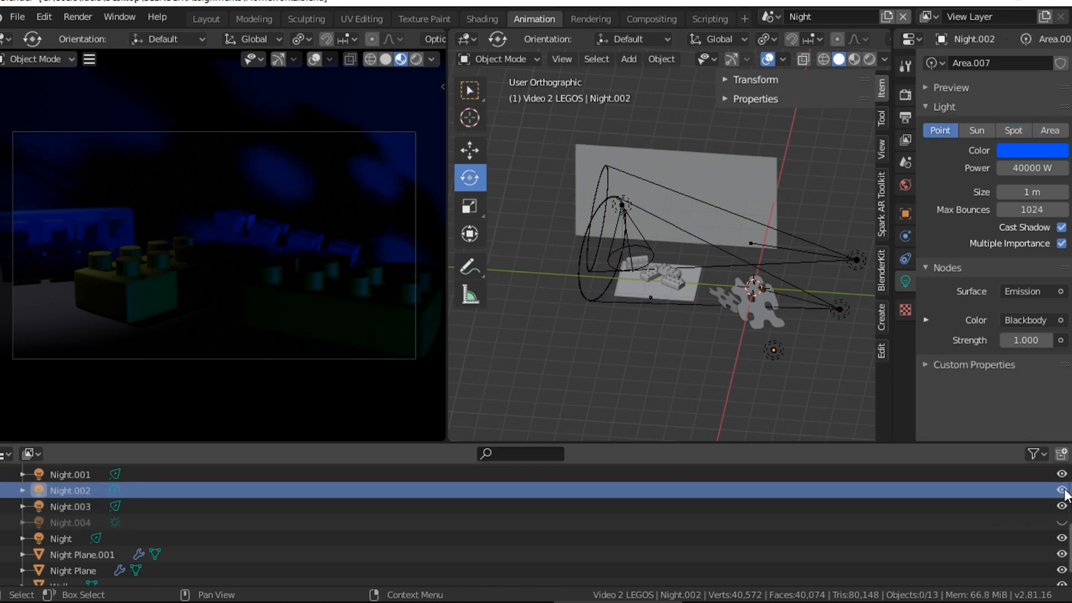
{"action": "middle_click_drag", "start_coordinate": [598, 307], "coordinate": [764, 336]}
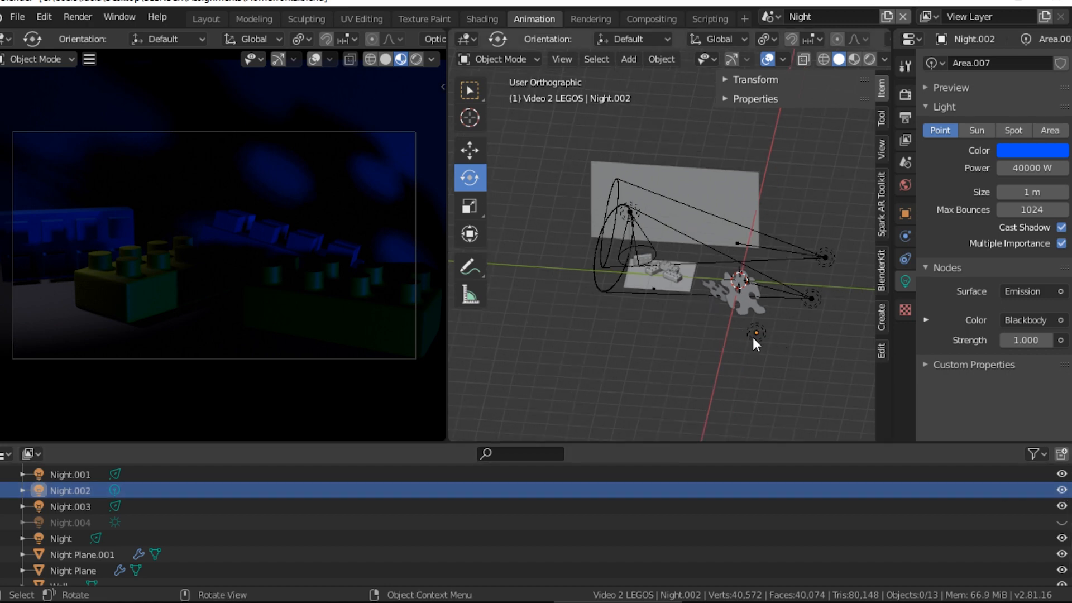
{"action": "middle_click_drag", "start_coordinate": [687, 385], "coordinate": [775, 362]}
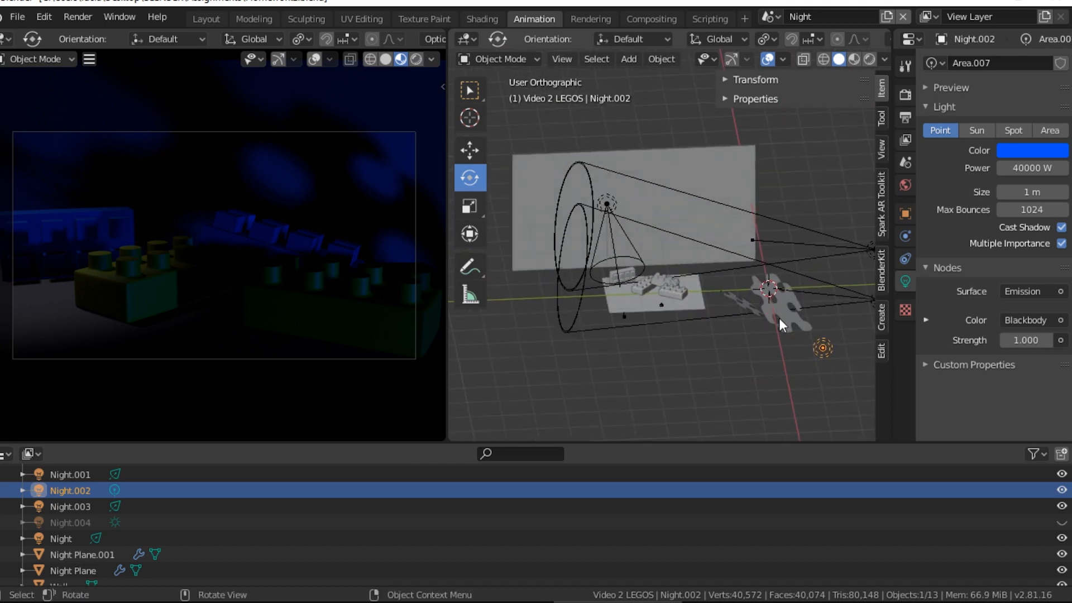
{"action": "middle_click_drag", "start_coordinate": [769, 324], "coordinate": [724, 371]}
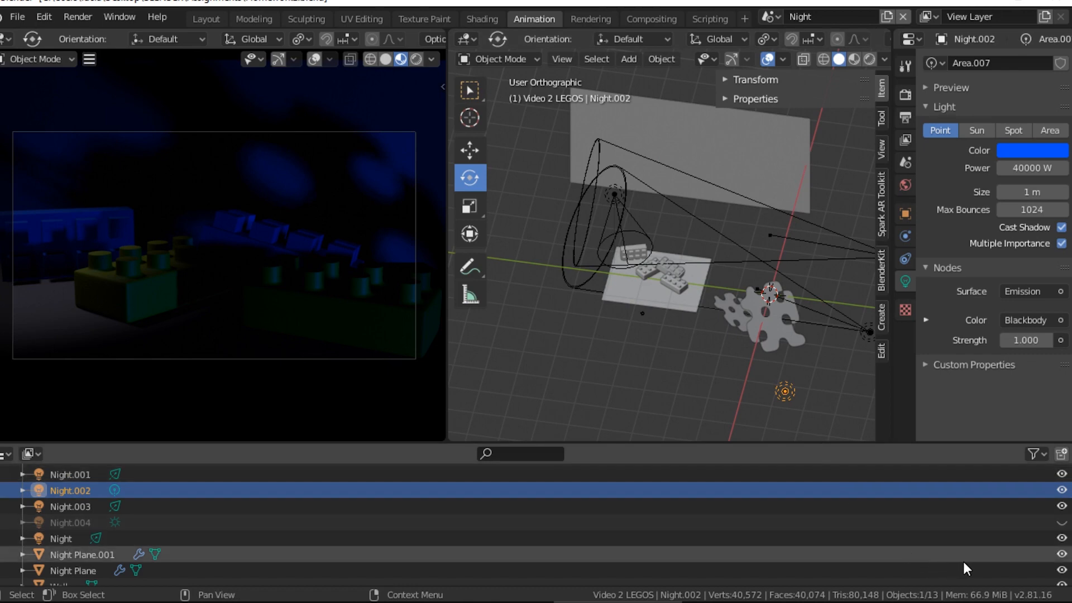
Temporarily hide Night Plane.001 and Night Plane to compare the wall shadows, and show both planes again.
{"action": "left_click", "coordinate": [1061, 555]}
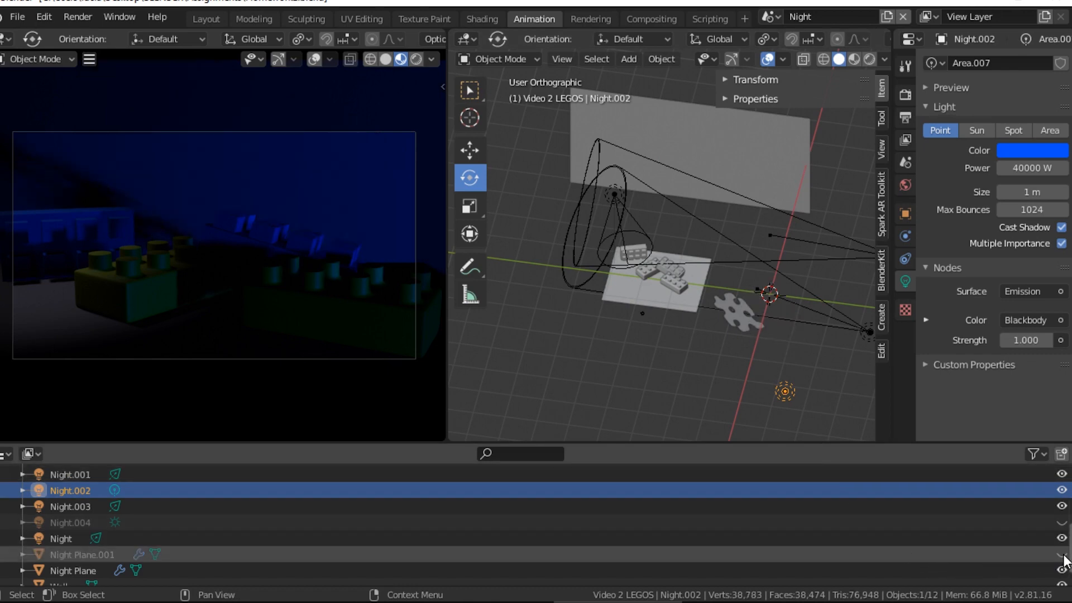
{"action": "left_click", "coordinate": [1061, 571]}
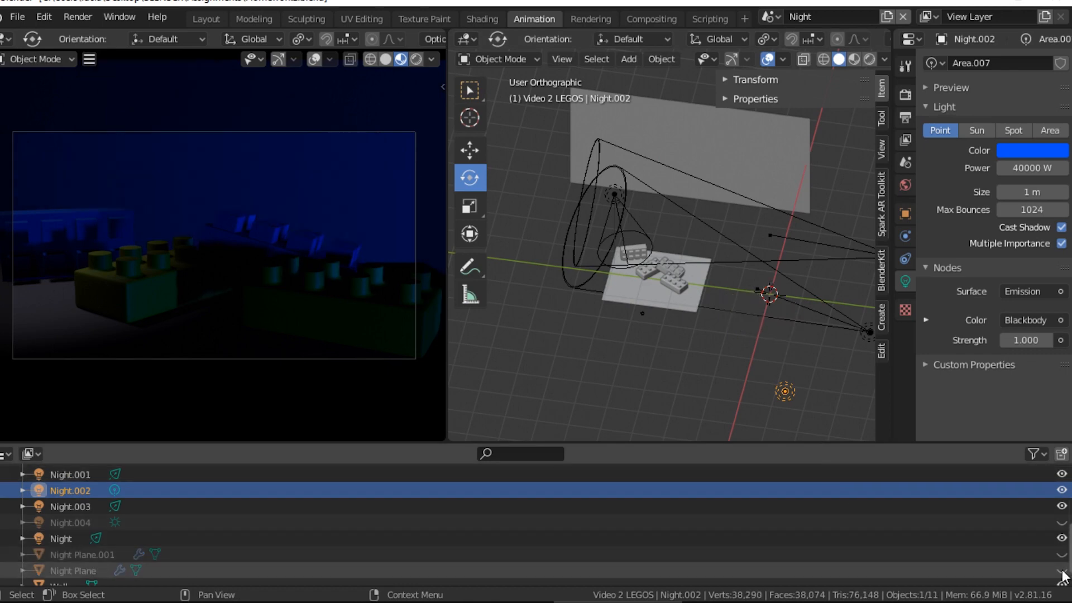
{"action": "left_click", "coordinate": [1062, 570]}
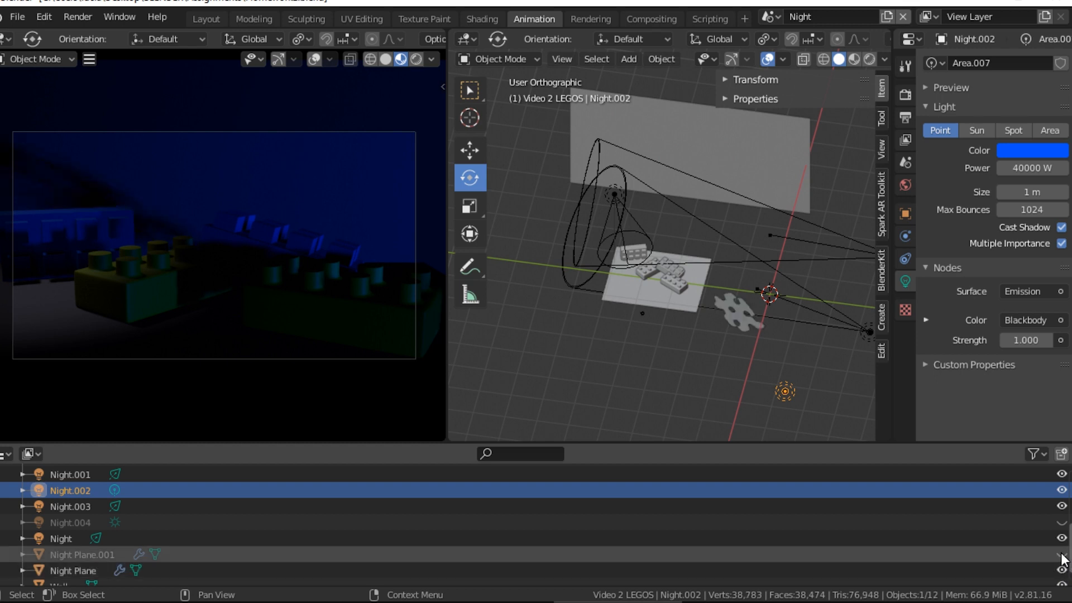
{"action": "left_click", "coordinate": [1061, 554]}
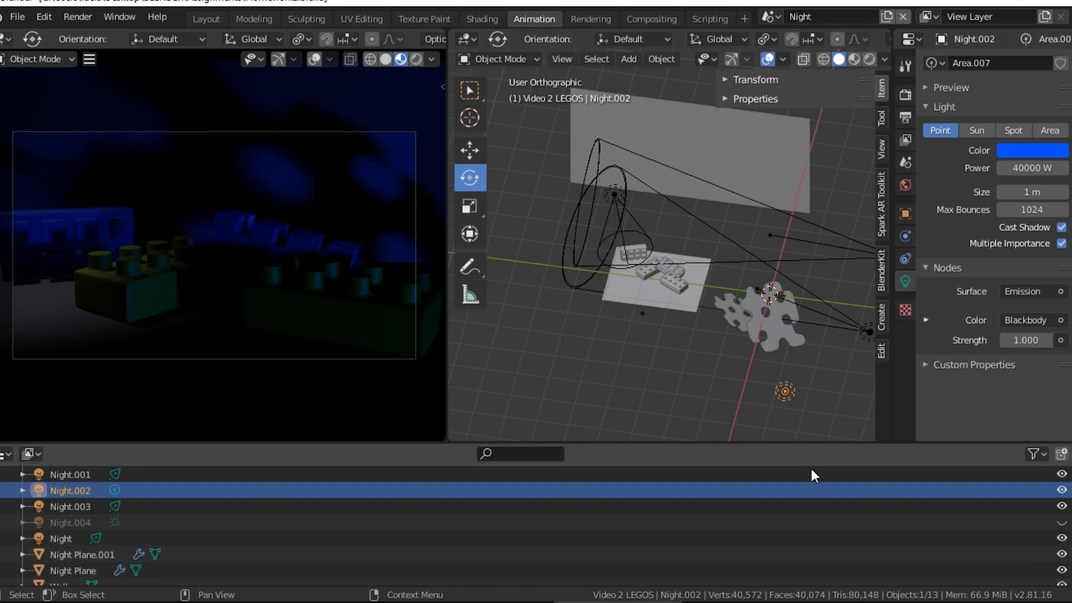
Unhide the Night.004 sun light, examine its placement, and toggle its visibility to compare its effect.
{"action": "middle_click_drag", "start_coordinate": [745, 393], "coordinate": [742, 391]}
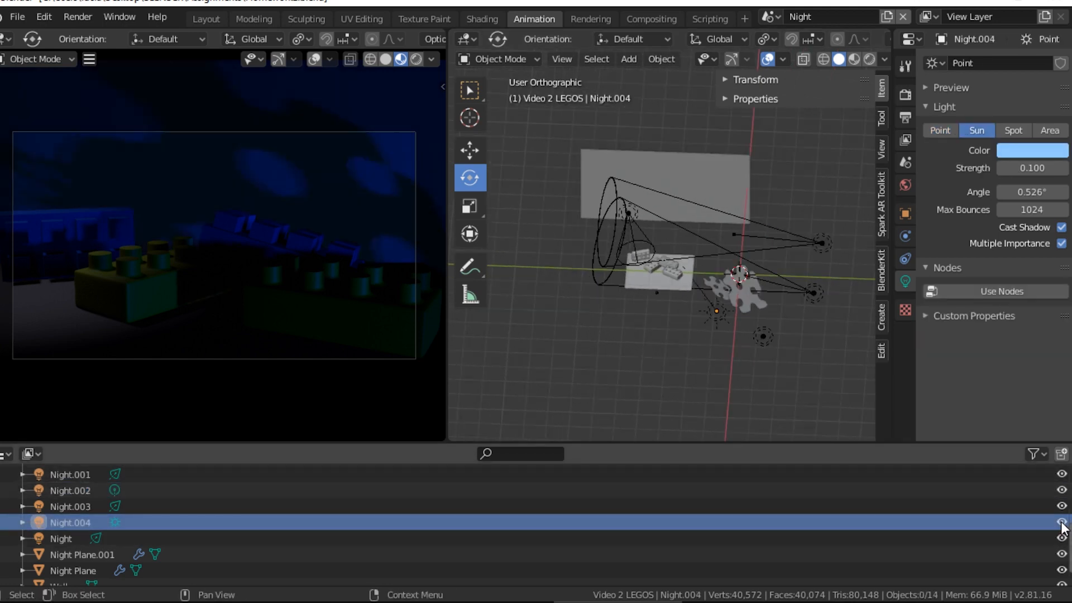
{"action": "left_click", "coordinate": [1061, 522]}
{"action": "mouse_move", "coordinate": [746, 378]}
{"action": "middle_mouse_down"}
{"action": "mouse_move", "coordinate": [722, 383]}
{"action": "mouse_move", "coordinate": [733, 361]}
{"action": "middle_mouse_up"}
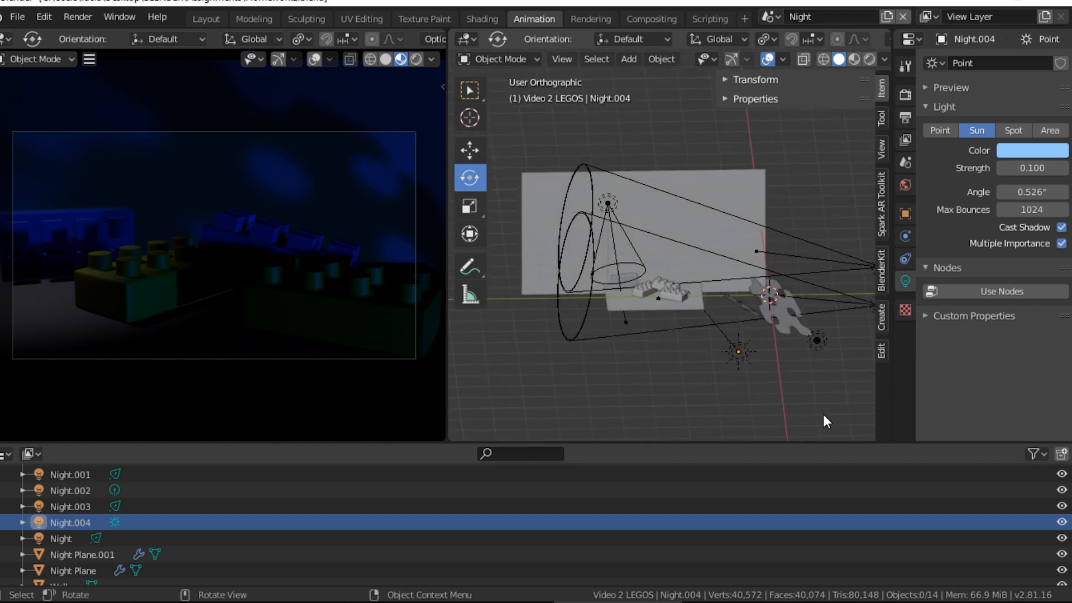
{"action": "left_click", "coordinate": [1061, 522]}
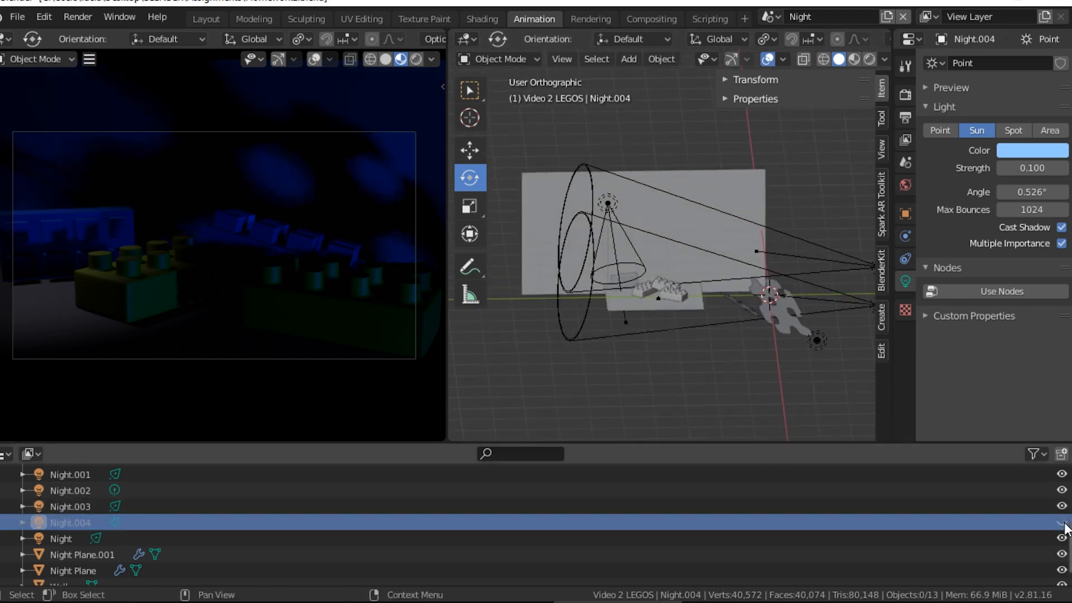
{"action": "left_click", "coordinate": [1062, 522]}
{"action": "left_click", "coordinate": [1062, 522]}
{"action": "left_click", "coordinate": [1061, 522]}
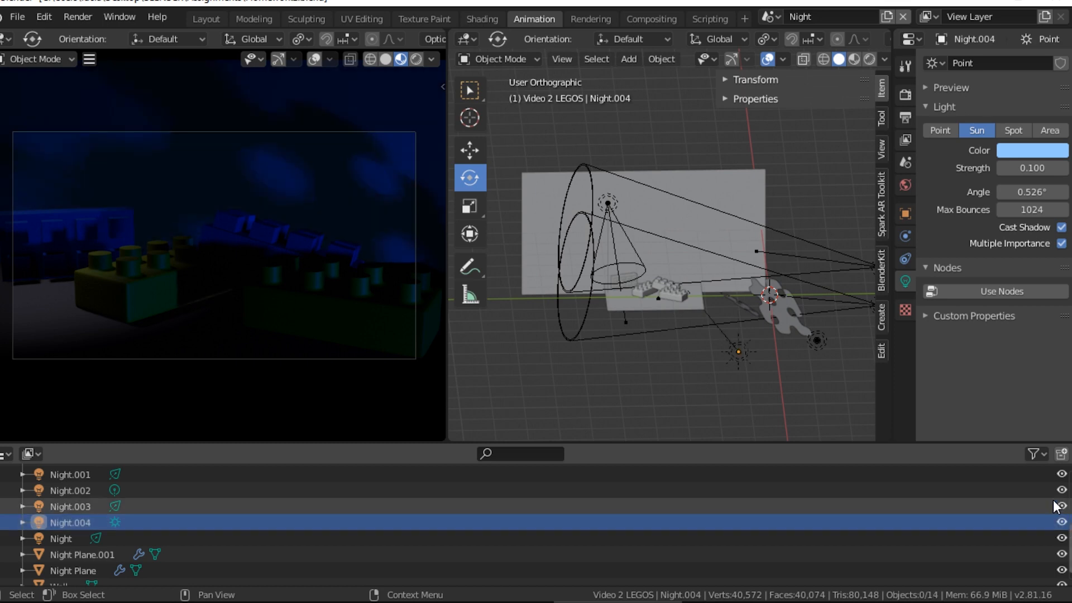
Set the camera view to rendered shading and hide the Night.001, Night.002, Night.003 and Night.004 lights.
{"action": "left_click", "coordinate": [417, 60]}
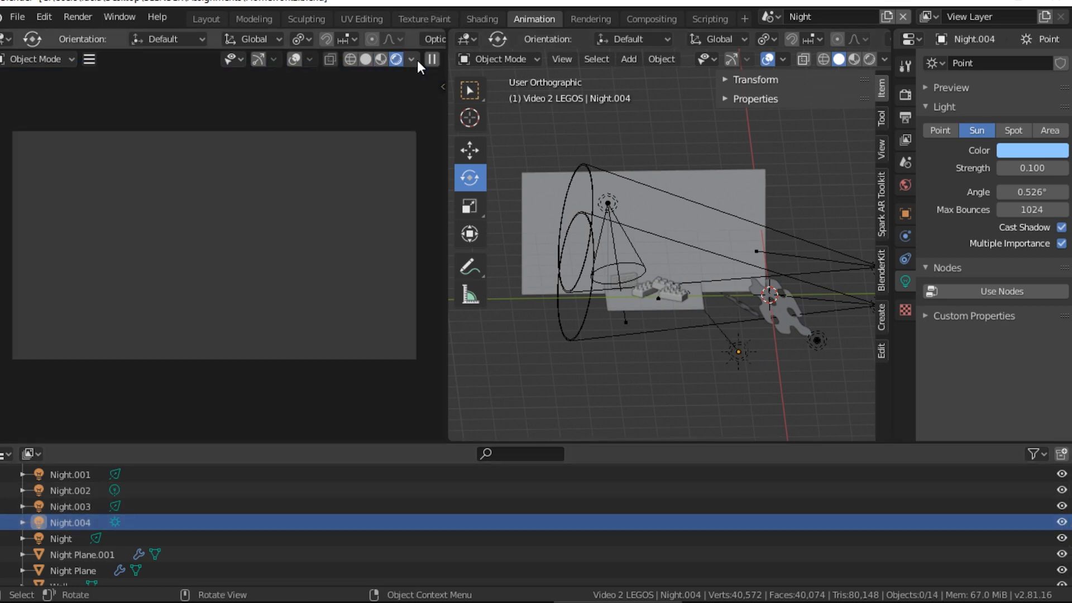
{"action": "left_click", "coordinate": [1061, 474]}
{"action": "left_click", "coordinate": [1061, 490]}
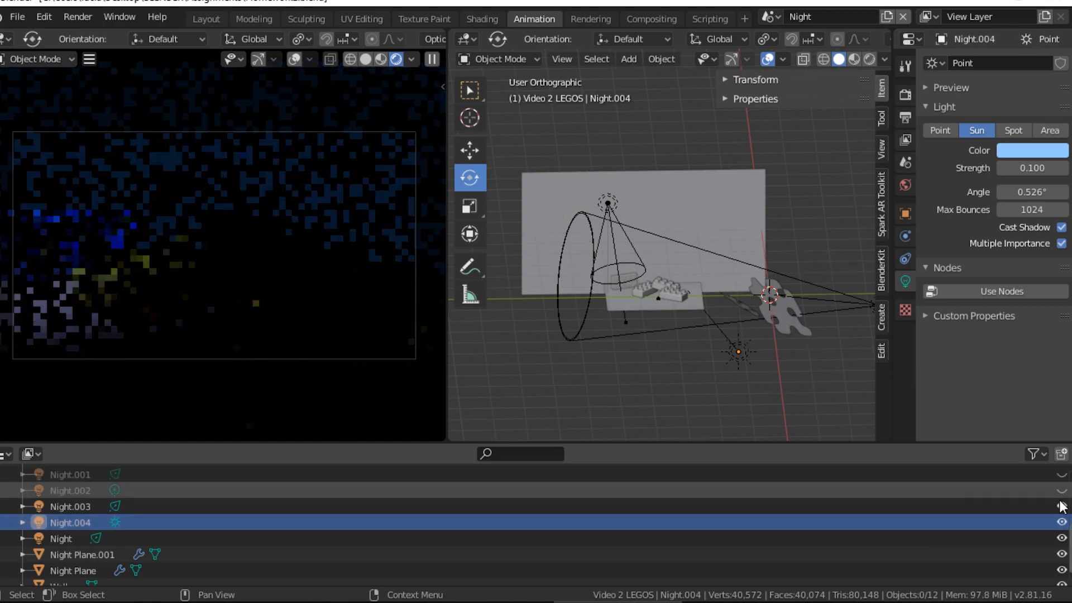
{"action": "left_click", "coordinate": [1061, 506]}
{"action": "left_click", "coordinate": [1061, 523]}
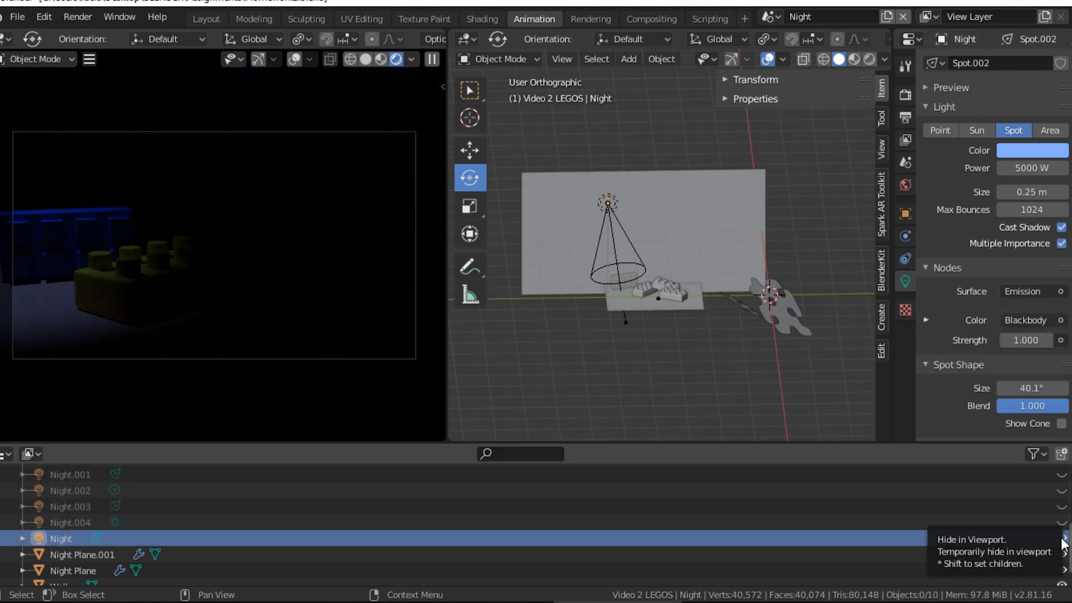
Check the Night spot light's hex color, and unhide the Night.001 and Night.003 spot lights, checking each one's color.
{"action": "left_click", "coordinate": [1032, 151]}
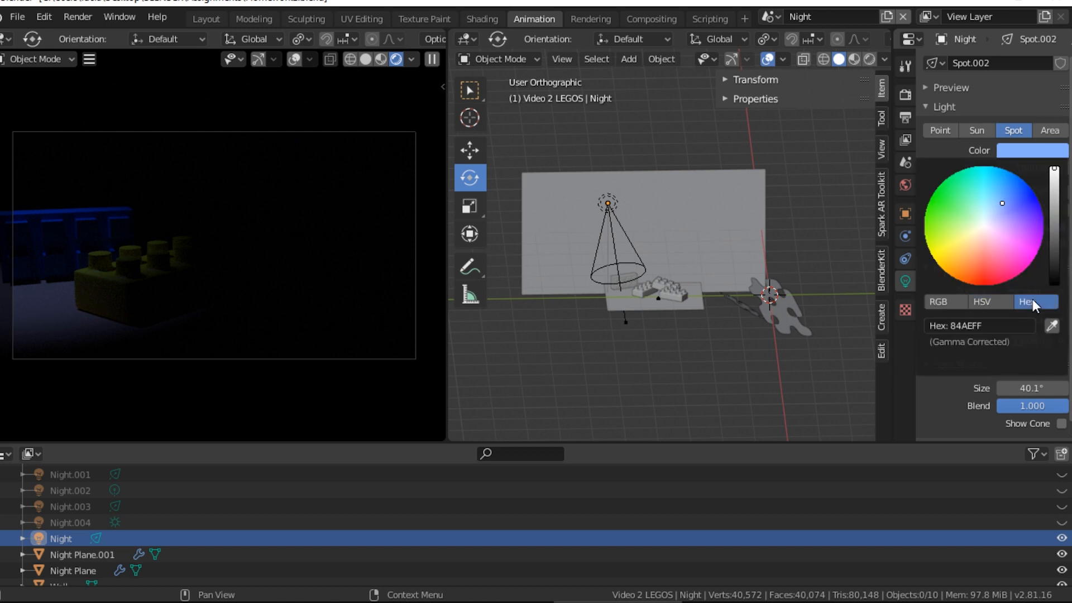
{"action": "left_click", "coordinate": [1060, 475]}
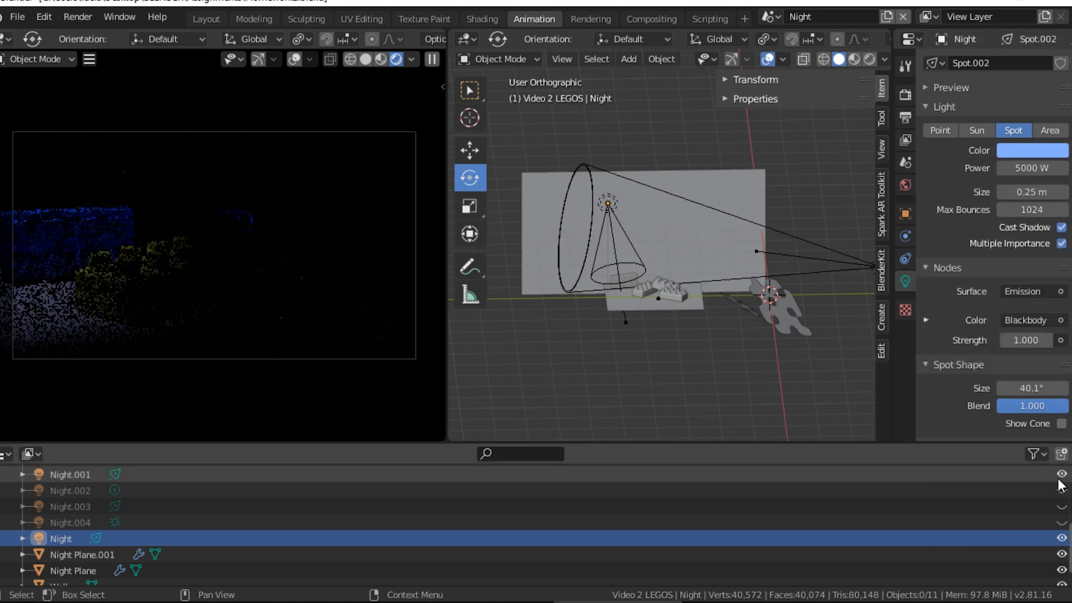
{"action": "left_click", "coordinate": [994, 477]}
{"action": "left_click", "coordinate": [1031, 151]}
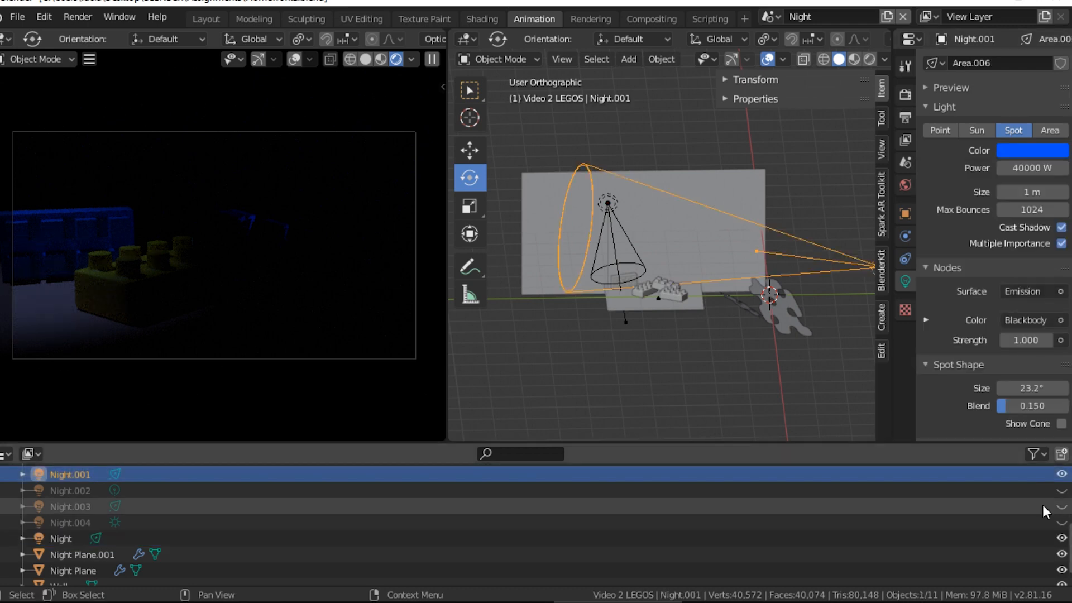
{"action": "left_click", "coordinate": [1062, 507]}
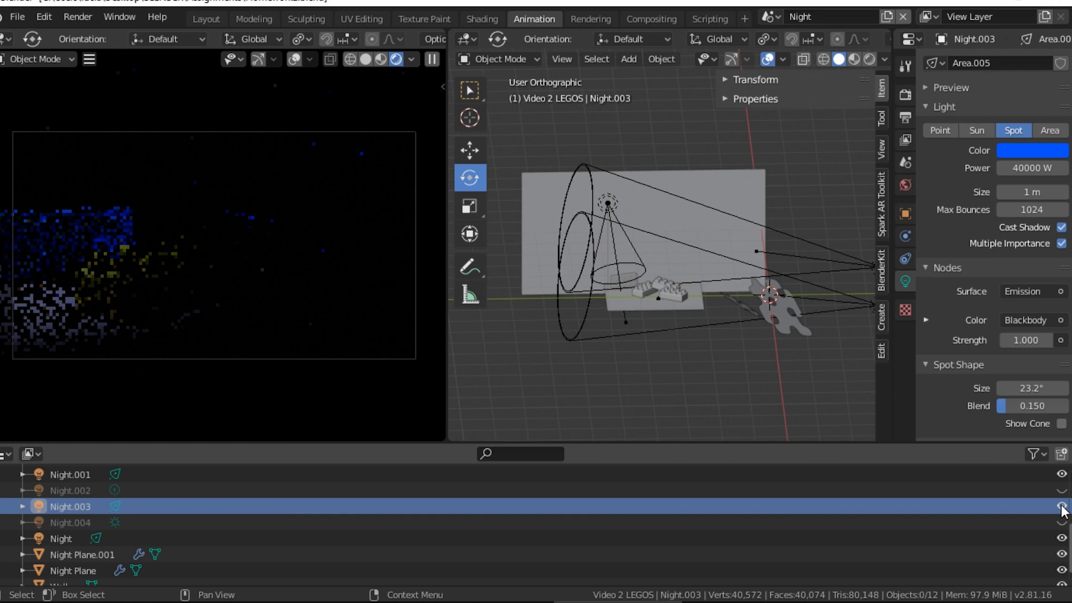
{"action": "left_click", "coordinate": [1017, 150]}
Unhide the Night.002 point light and the Night.004 sun light, checking the color of each.
{"action": "left_click", "coordinate": [1063, 495]}
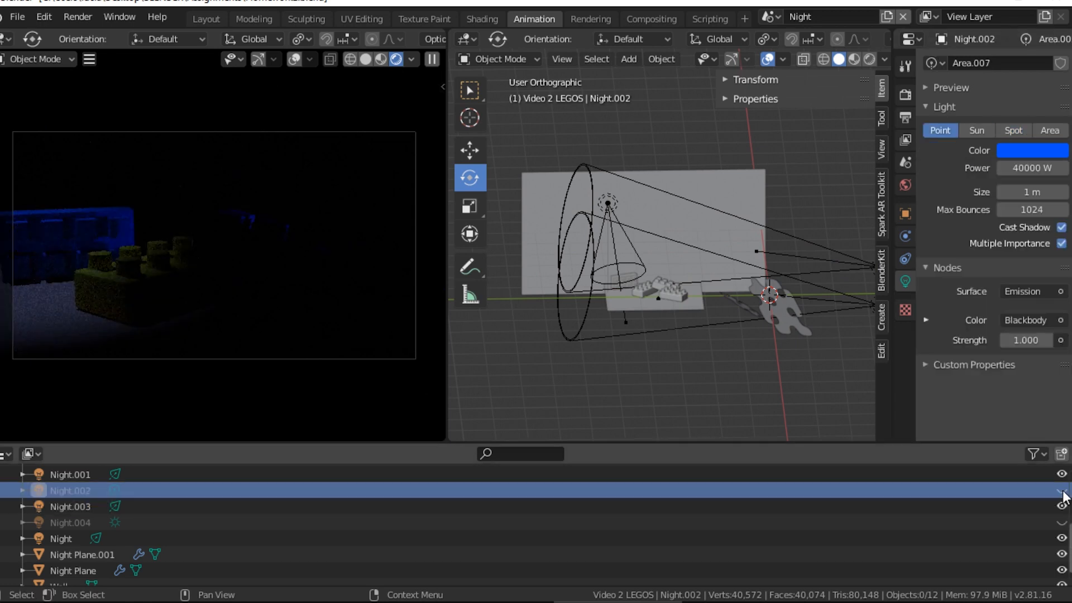
{"action": "left_click", "coordinate": [1064, 495]}
{"action": "left_click", "coordinate": [1020, 151]}
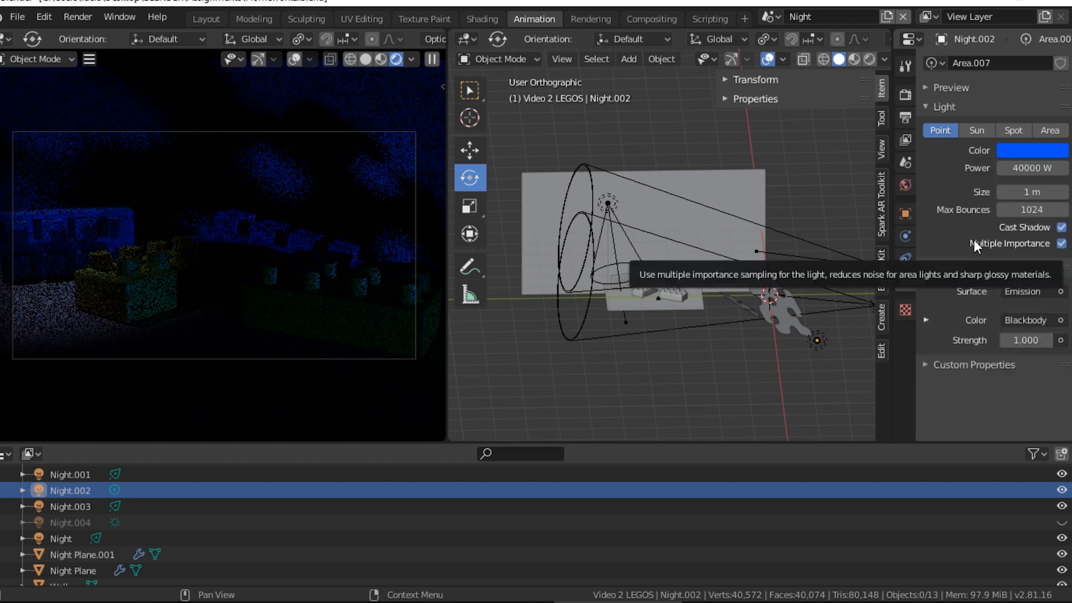
{"action": "left_click", "coordinate": [1062, 523]}
{"action": "left_click", "coordinate": [1028, 151]}
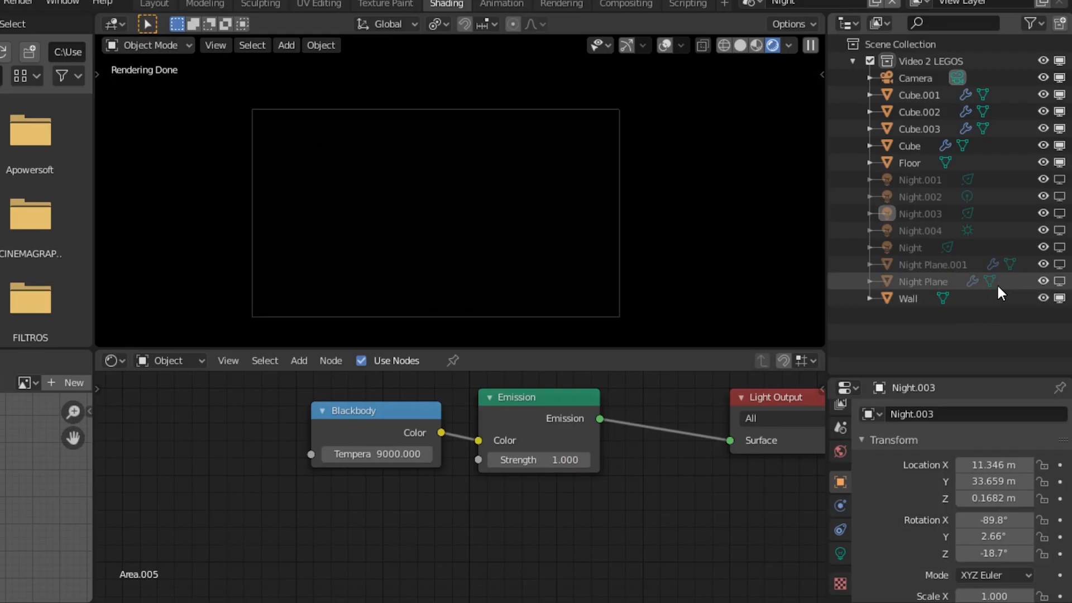
Enable Night Plane, Night Plane.001 and the Night spot light in the viewports of the Shading workspace.
{"action": "left_click", "coordinate": [1001, 281]}
{"action": "left_click", "coordinate": [1060, 280]}
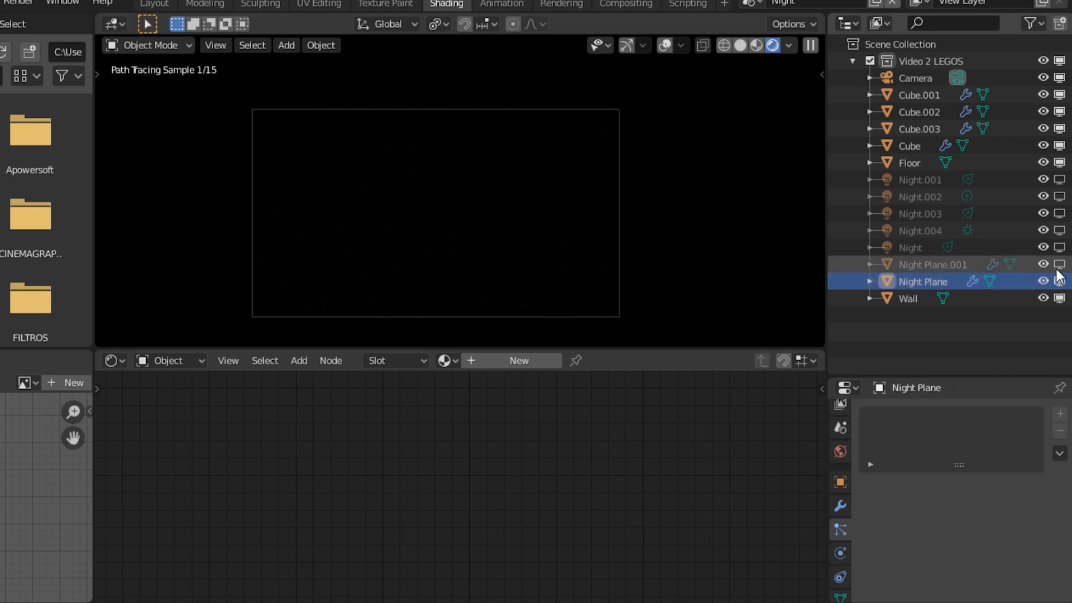
{"action": "left_click", "coordinate": [1059, 265]}
{"action": "left_click", "coordinate": [997, 247]}
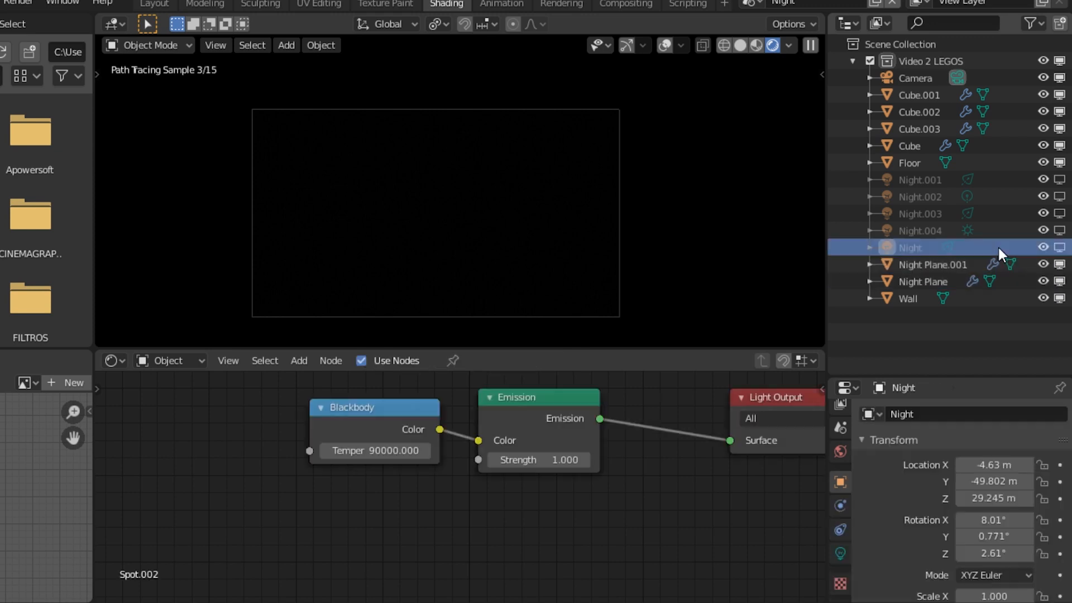
{"action": "left_click", "coordinate": [1060, 248]}
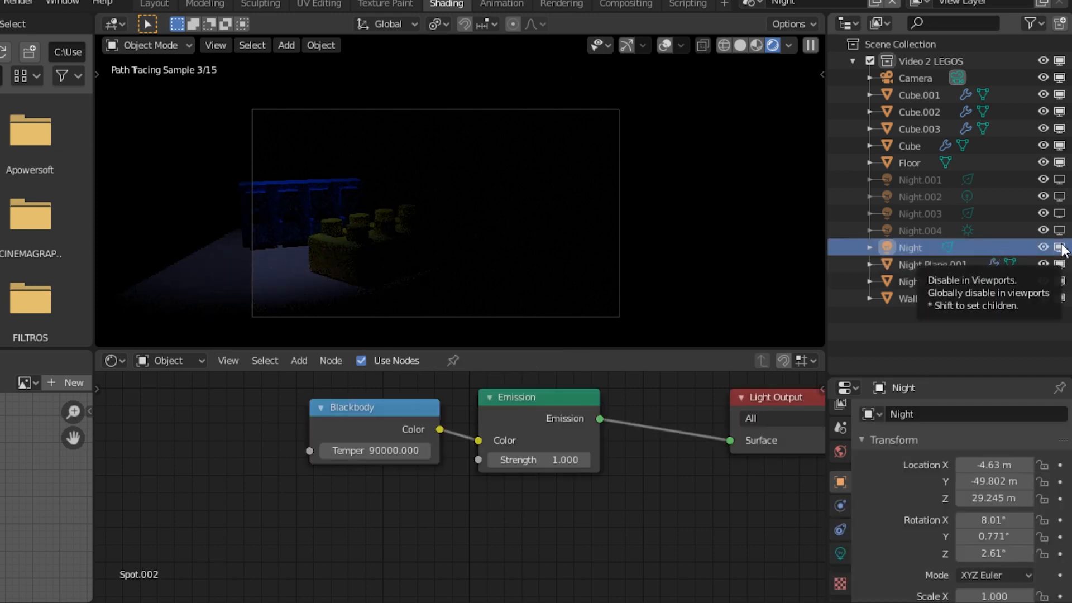
Enable the Night.001, Night.003, Night.002 and Night.004 lights one at a time to view each one's rendered contribution and nodes.
{"action": "left_click", "coordinate": [1030, 182]}
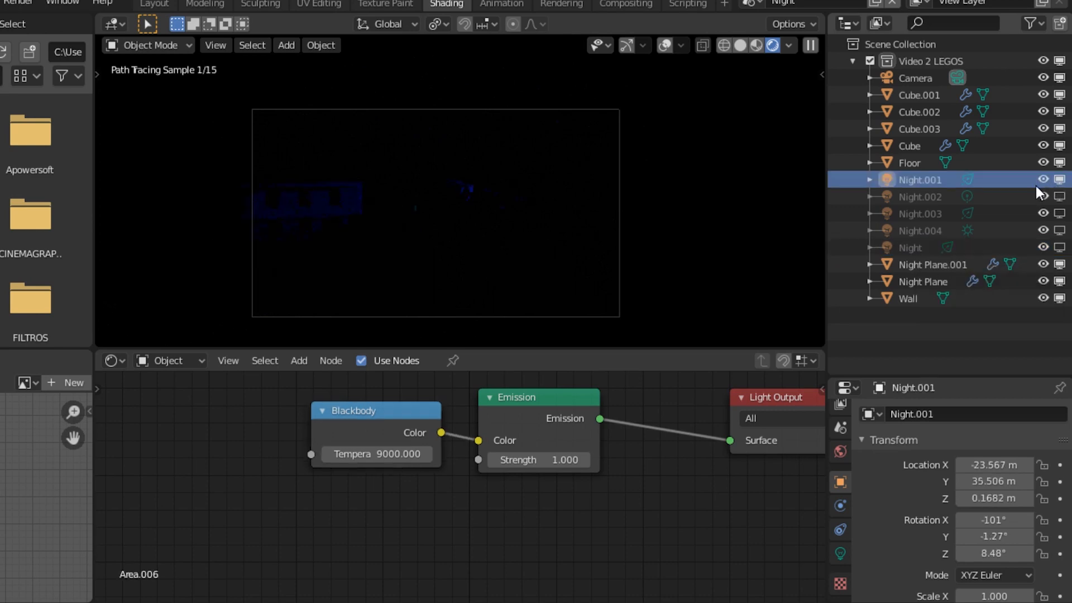
{"action": "left_click", "coordinate": [1028, 213]}
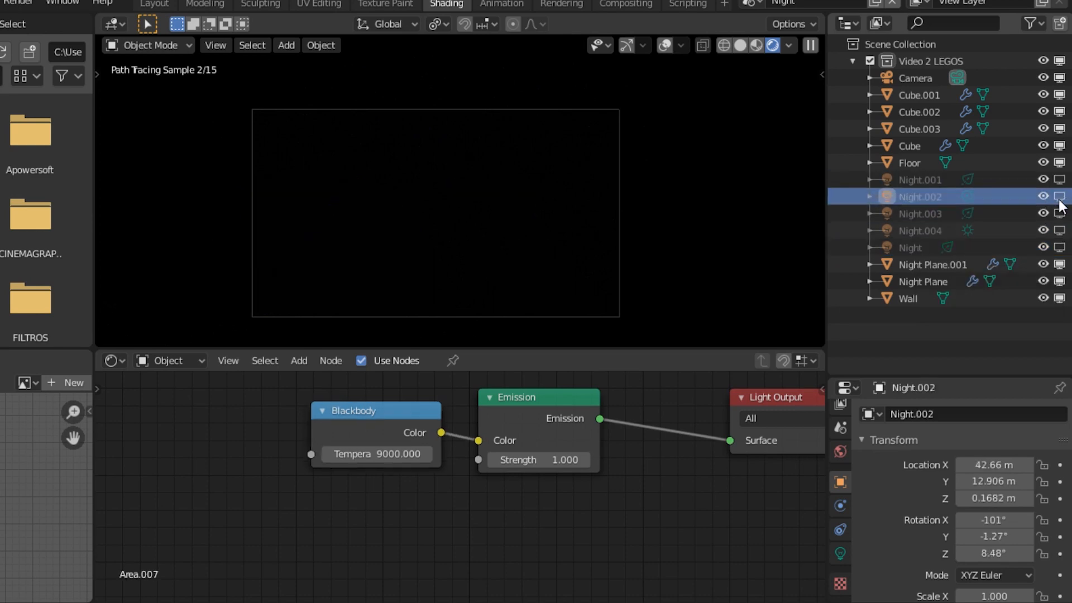
{"action": "left_click", "coordinate": [1059, 198]}
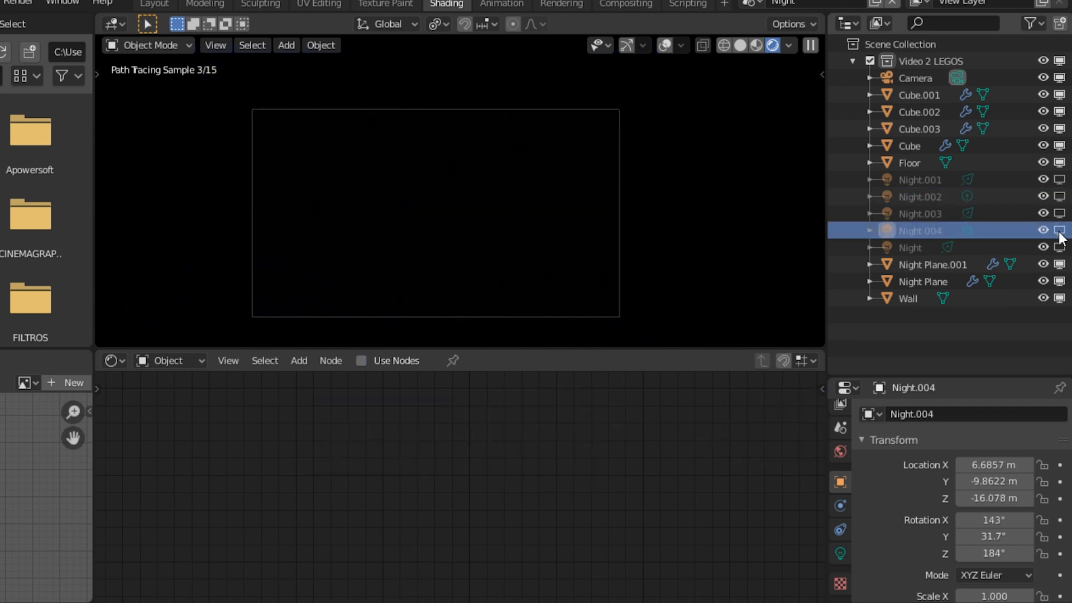
{"action": "left_click", "coordinate": [1059, 232]}
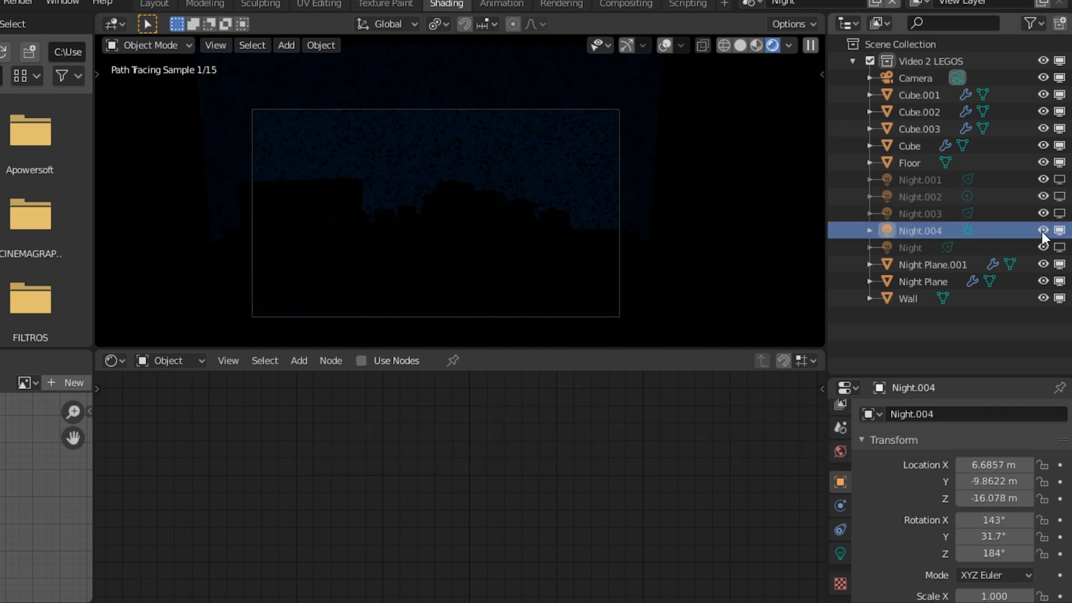
Select the Night Plane.001 cookie in the viewport and enlarge the outliner so all scene objects are listed.
{"action": "left_click", "coordinate": [1013, 214]}
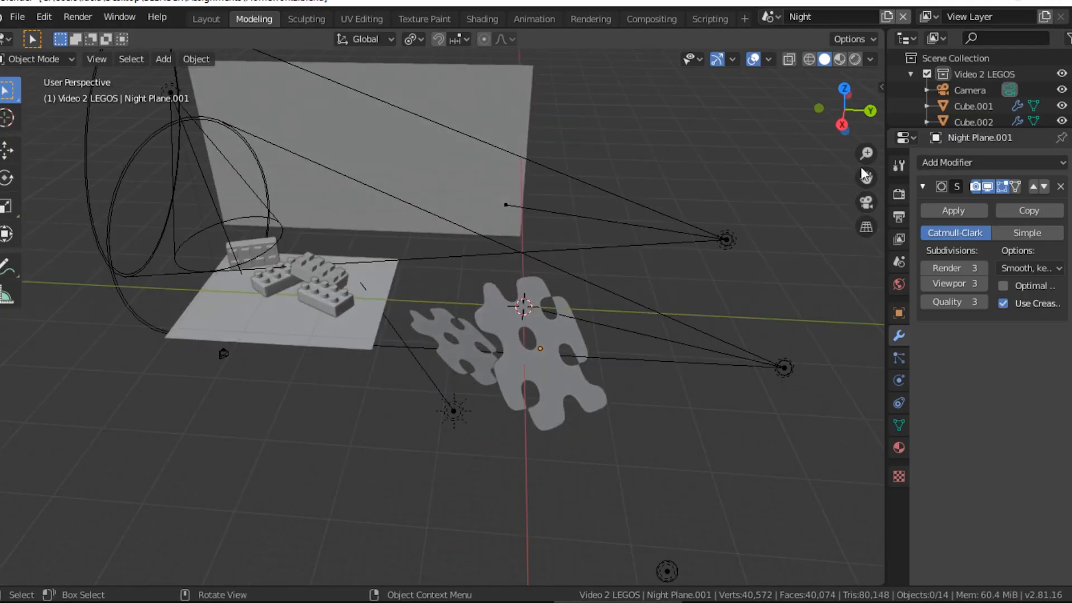
{"action": "left_click", "coordinate": [555, 394]}
{"action": "left_click_drag", "start_coordinate": [983, 130], "coordinate": [982, 360]}
Add a mesh plane at the 3D cursor and scale it up until it is larger than the existing cookie planes.
{"action": "key", "text": "shift+a"}
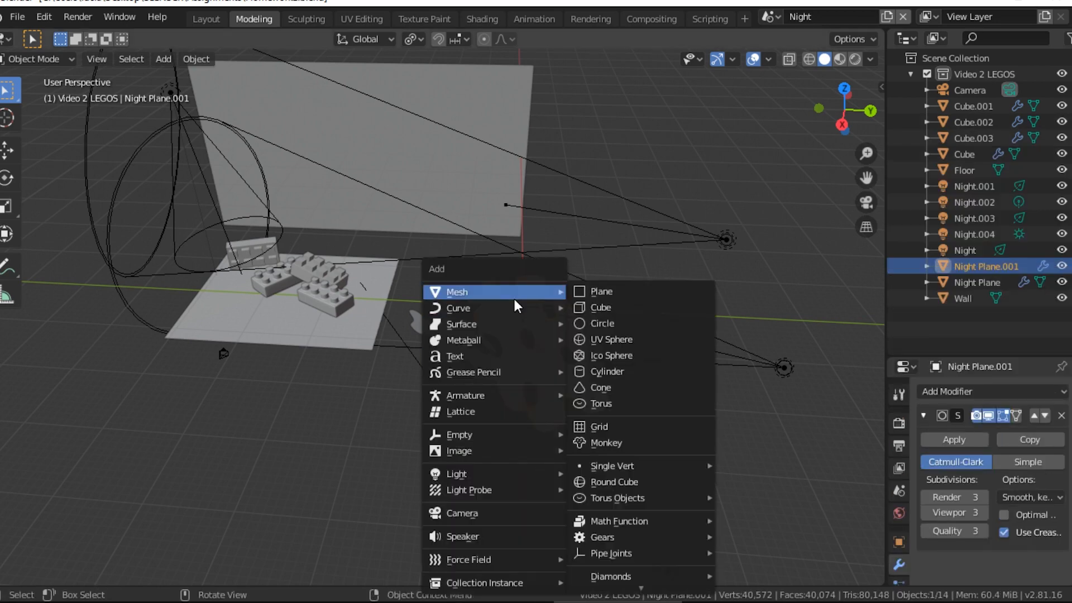
{"action": "mouse_move", "coordinate": [514, 296]}
{"action": "left_click", "coordinate": [593, 291]}
{"action": "scroll", "coordinate": [512, 358], "scroll_direction": "down", "scroll_amount": 2}
{"action": "key", "text": "s"}
{"action": "left_click", "coordinate": [606, 289]}
{"action": "key", "text": "s"}
{"action": "left_click", "coordinate": [766, 263]}
Rotate the new plane upright and lower it to the position of the existing cookies.
{"action": "key", "text": "shift+space"}
{"action": "key", "text": "r"}
{"action": "left_click_drag", "start_coordinate": [499, 299], "coordinate": [498, 344]}
{"action": "left_click", "coordinate": [10, 151]}
{"action": "left_click_drag", "start_coordinate": [499, 252], "coordinate": [498, 266]}
{"action": "left_click_drag", "start_coordinate": [497, 352], "coordinate": [497, 371]}
{"action": "middle_click_drag", "start_coordinate": [583, 371], "coordinate": [545, 349]}
Subdivide the new plane in Edit Mode with 7 cuts to form an 8 by 8 grid of faces.
{"action": "key", "text": "Tab"}
{"action": "right_click", "coordinate": [513, 284]}
{"action": "left_click", "coordinate": [500, 307]}
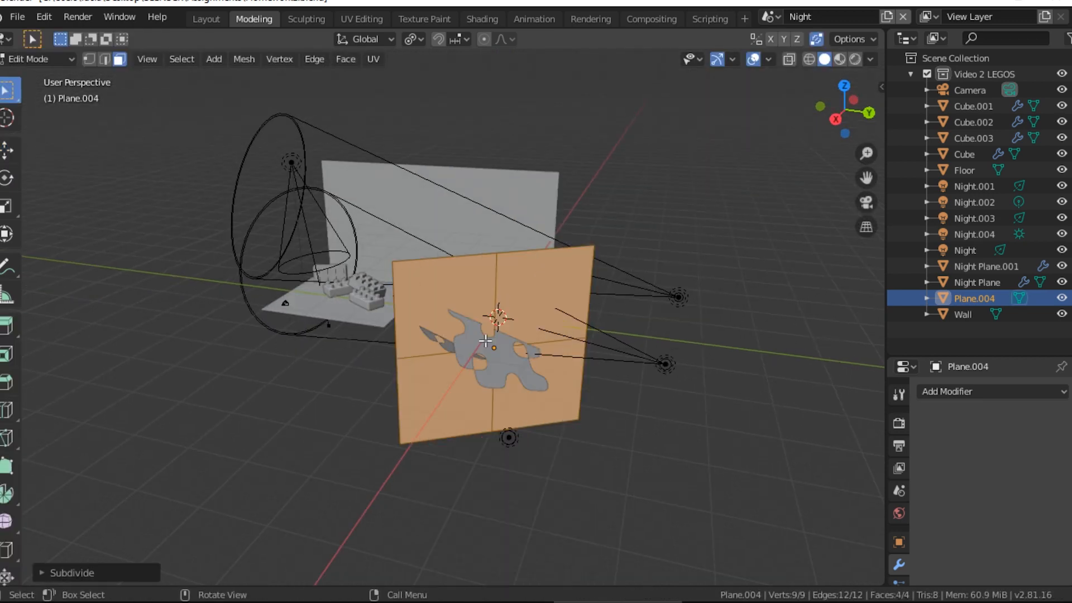
{"action": "left_click", "coordinate": [72, 572]}
{"action": "left_click", "coordinate": [249, 462]}
{"action": "left_click", "coordinate": [249, 461]}
{"action": "left_click", "coordinate": [249, 461]}
{"action": "left_click", "coordinate": [249, 461]}
{"action": "left_click", "coordinate": [249, 461]}
{"action": "left_click", "coordinate": [249, 462]}
Delete four scattered faces of the subdivided plane to open holes for light to pass through.
{"action": "key", "text": "alt+a"}
{"action": "left_click", "coordinate": [455, 316]}
{"action": "left_click", "coordinate": [530, 353], "text": "shift"}
{"action": "left_click", "coordinate": [532, 288], "text": "shift"}
{"action": "left_click", "coordinate": [434, 387], "text": "shift"}
{"action": "key", "text": "x"}
{"action": "left_click", "coordinate": [446, 426]}
Hide Night Plane.001 and Night Plane, and add a Subdivision Surface modifier to the new plane.
{"action": "left_click", "coordinate": [1062, 267]}
{"action": "left_click", "coordinate": [1062, 282]}
{"action": "left_click", "coordinate": [992, 392]}
{"action": "left_click", "coordinate": [737, 329]}
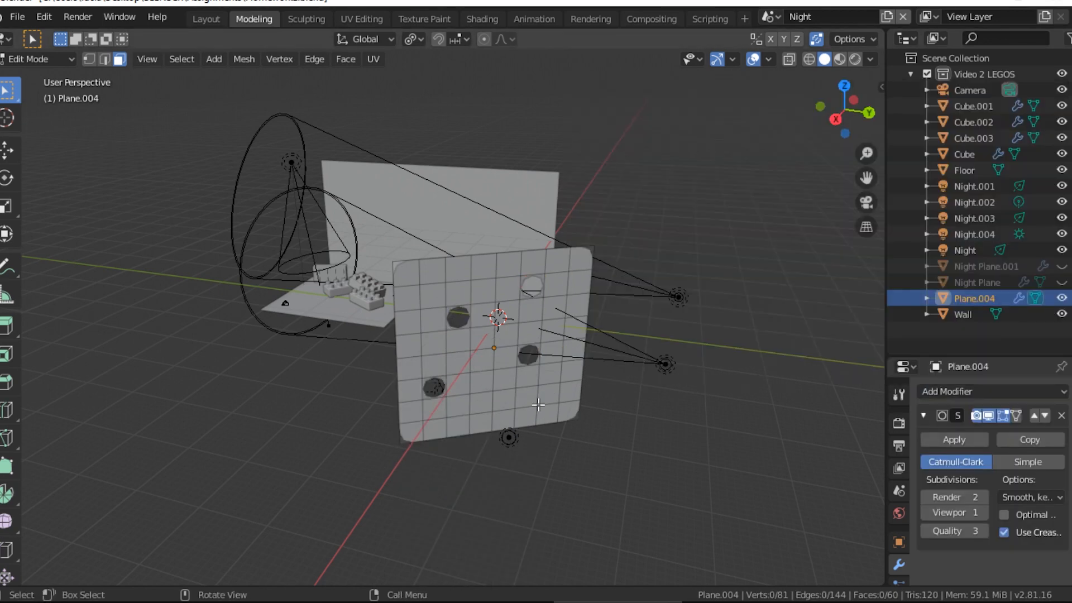
Switch to vertex selection and try moving the plane's corner vertex and a box-selected group of vertices.
{"action": "left_click", "coordinate": [89, 59]}
{"action": "left_click", "coordinate": [403, 268]}
{"action": "key", "text": "g"}
{"action": "right_click", "coordinate": [369, 246]}
{"action": "left_click_drag", "start_coordinate": [361, 246], "coordinate": [462, 337]}
{"action": "key", "text": "g"}
{"action": "right_click", "coordinate": [426, 313]}
Set the Subdivision Surface modifier's viewport and render levels to 3.
{"action": "left_click", "coordinate": [983, 512]}
{"action": "left_click", "coordinate": [982, 512]}
{"action": "left_click", "coordinate": [983, 497]}
Deform the plane by moving the vertices beside its upper hole with smooth proportional editing at size about 15.86, and leave Edit Mode.
{"action": "scroll", "coordinate": [746, 407], "scroll_direction": "up", "scroll_amount": 1}
{"action": "scroll", "coordinate": [522, 317], "scroll_direction": "down", "scroll_amount": 1}
{"action": "left_click", "coordinate": [483, 39]}
{"action": "scroll", "coordinate": [447, 279], "scroll_direction": "down", "scroll_amount": 1}
{"action": "left_click_drag", "start_coordinate": [433, 296], "coordinate": [485, 342]}
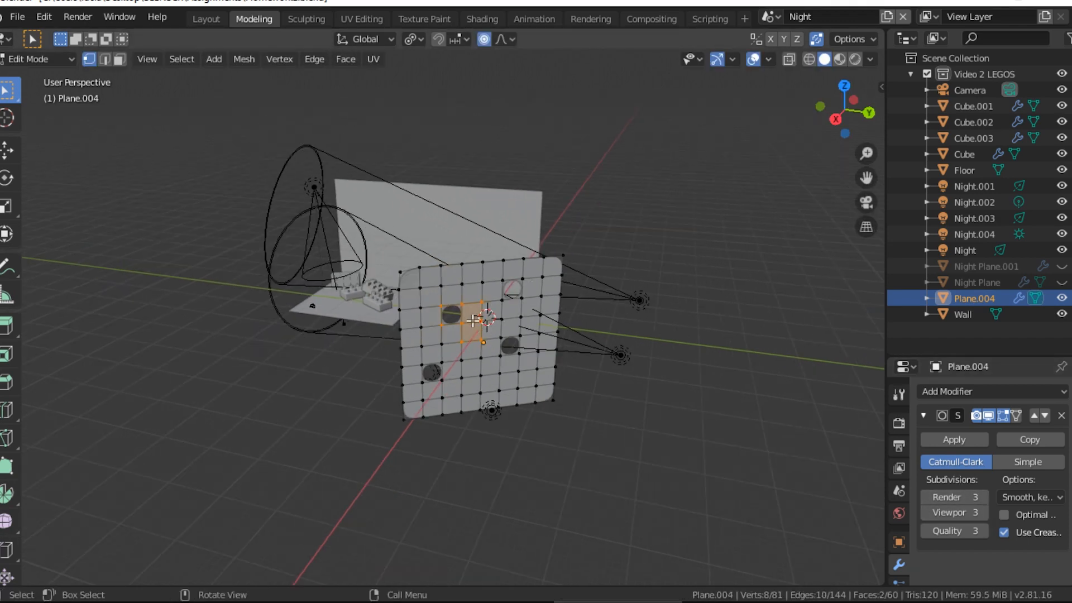
{"action": "key", "text": "g"}
{"action": "scroll", "coordinate": [472, 313], "scroll_direction": "up", "scroll_amount": 8}
{"action": "scroll", "coordinate": [473, 311], "scroll_direction": "down", "scroll_amount": 20}
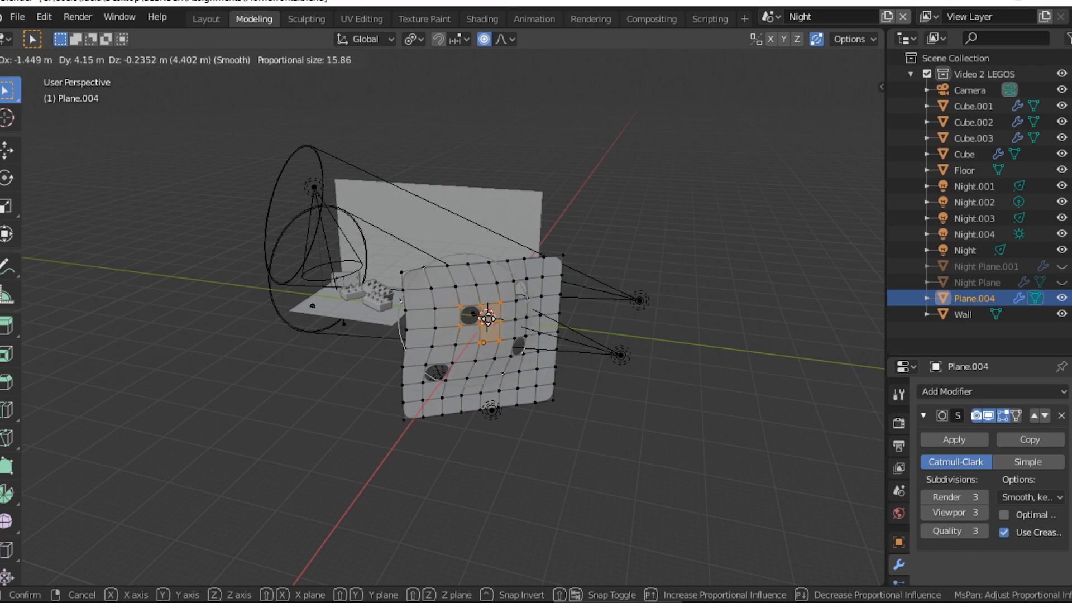
{"action": "left_click", "coordinate": [506, 317]}
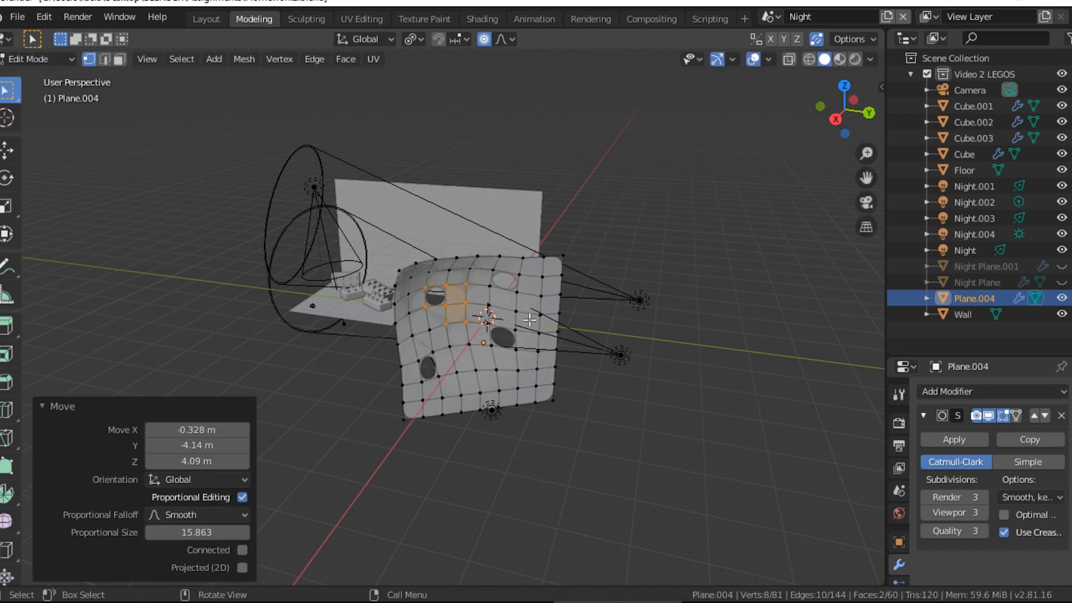
{"action": "key", "text": "Tab"}
{"action": "mouse_move", "coordinate": [556, 344]}
{"action": "middle_mouse_down"}
{"action": "mouse_move", "coordinate": [568, 325]}
{"action": "mouse_move", "coordinate": [548, 334]}
{"action": "mouse_move", "coordinate": [561, 351]}
{"action": "middle_mouse_up"}
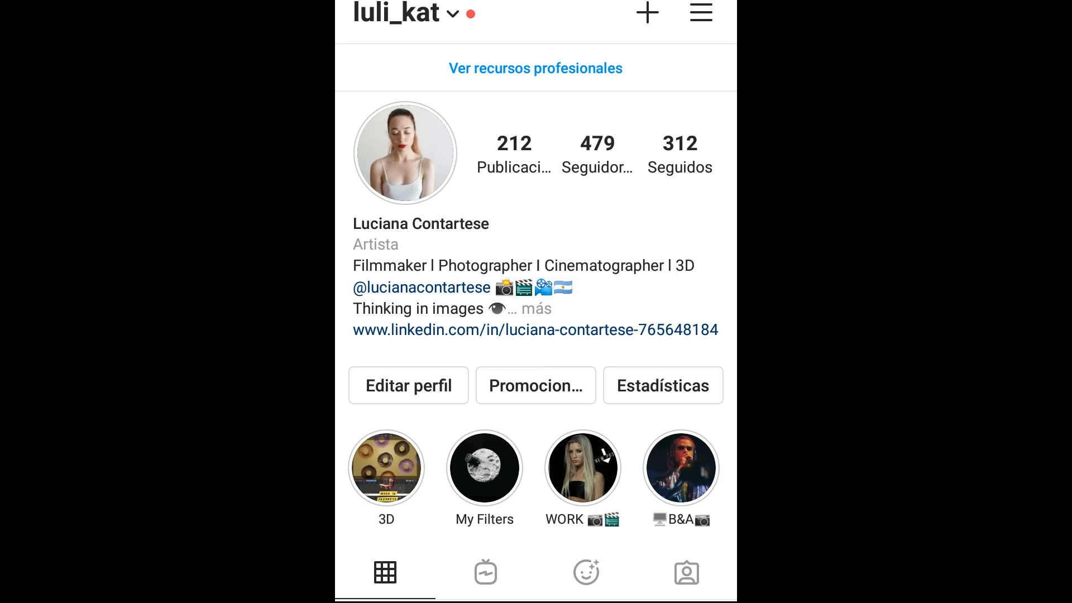
Switch to the Instagram profile, open the toy-brick post and browse its images up to the fourth, with the night lighting setup.
{"action": "scroll", "coordinate": [536, 335], "scroll_direction": "down", "scroll_amount": 6}
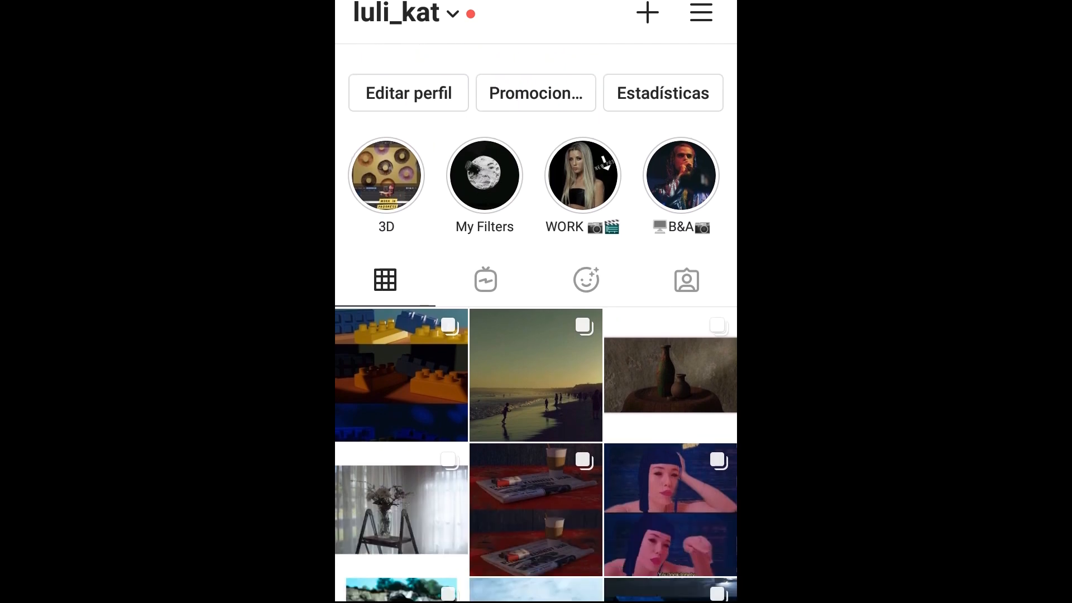
{"action": "left_click", "coordinate": [402, 344]}
{"action": "left_click_drag", "start_coordinate": [642, 335], "coordinate": [402, 335]}
{"action": "left_click_drag", "start_coordinate": [642, 224], "coordinate": [414, 223]}
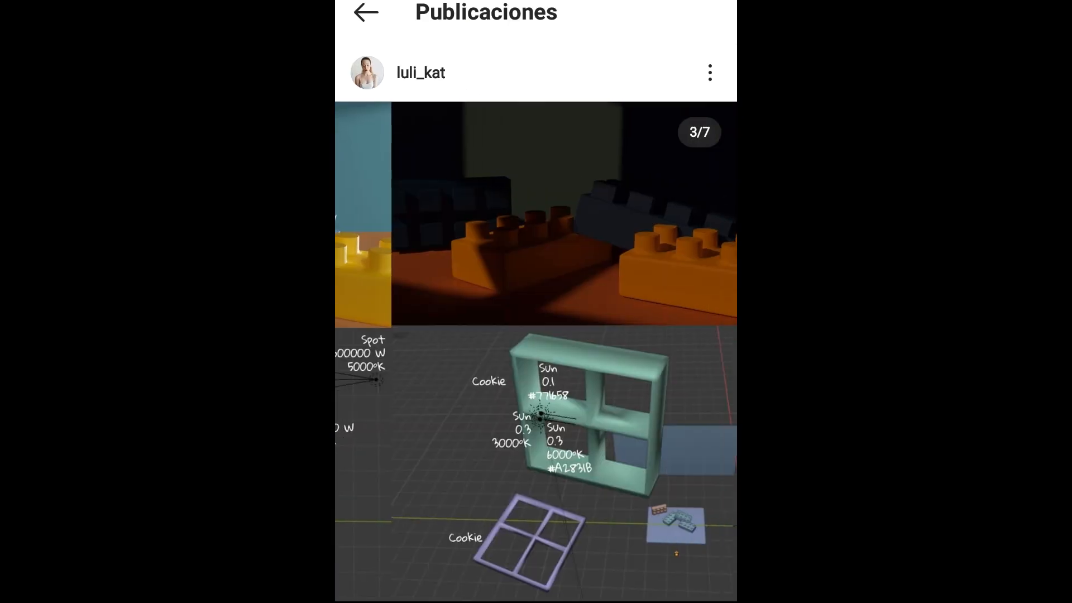
{"action": "left_click_drag", "start_coordinate": [642, 223], "coordinate": [564, 223]}
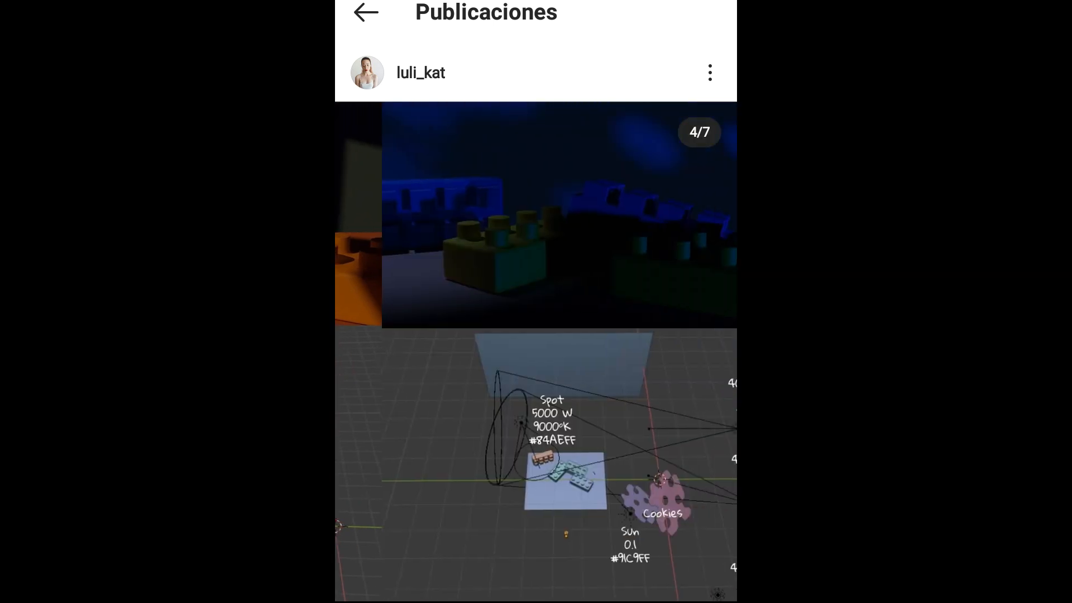